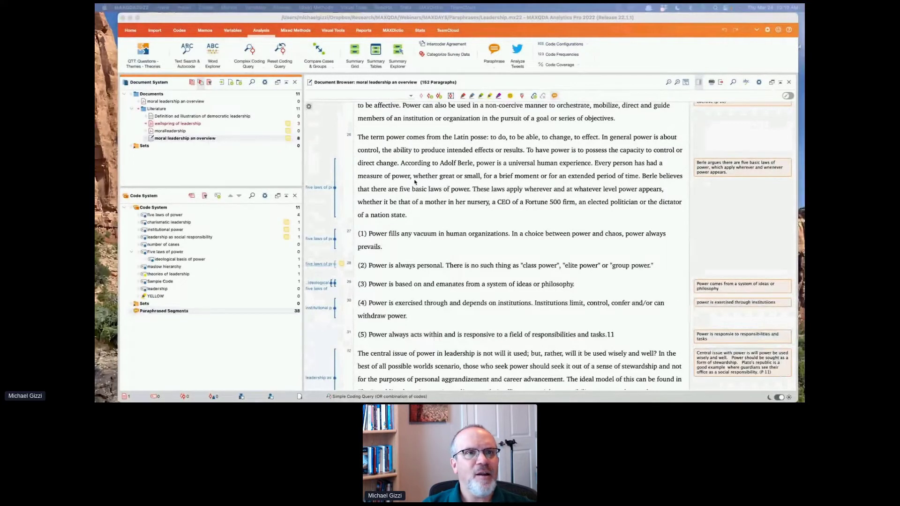
click(495, 53)
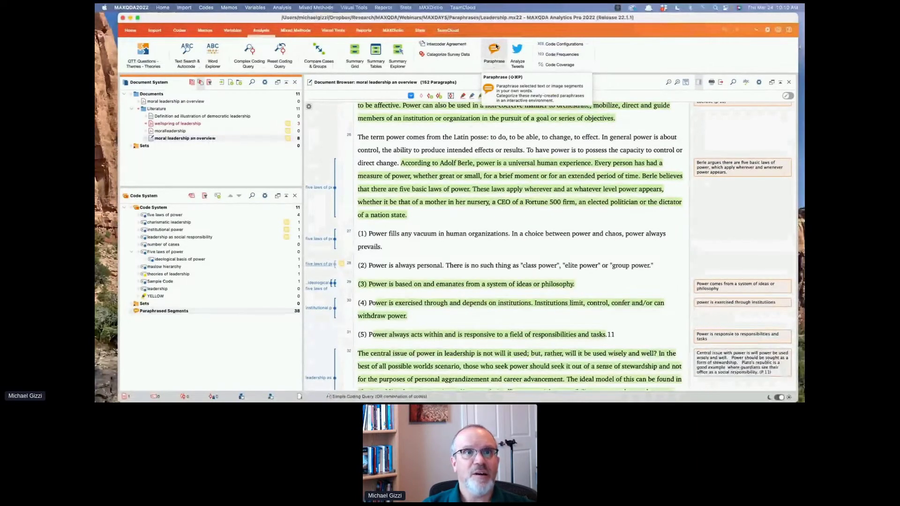
click(496, 48)
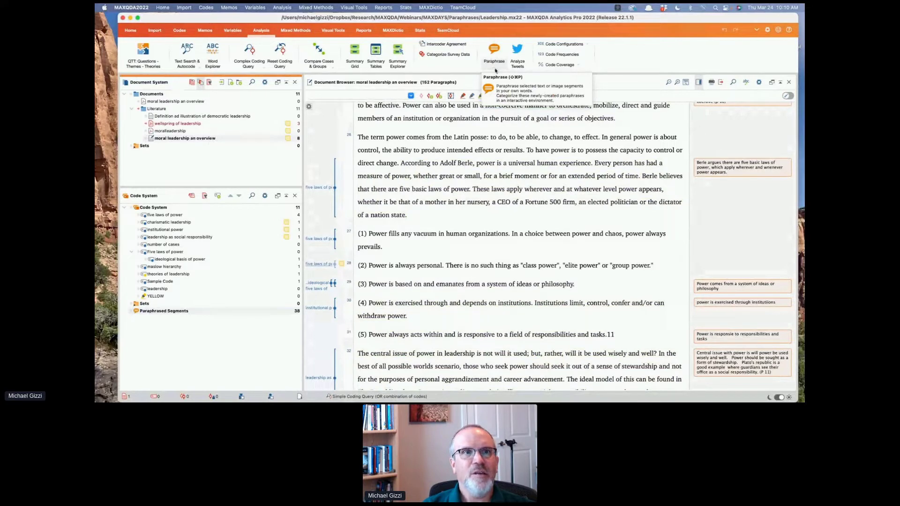
click(495, 68)
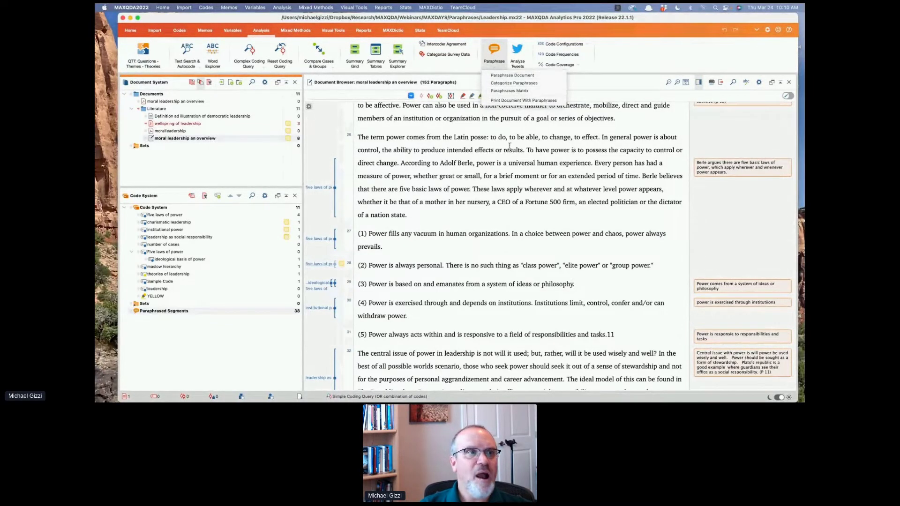
click(493, 150)
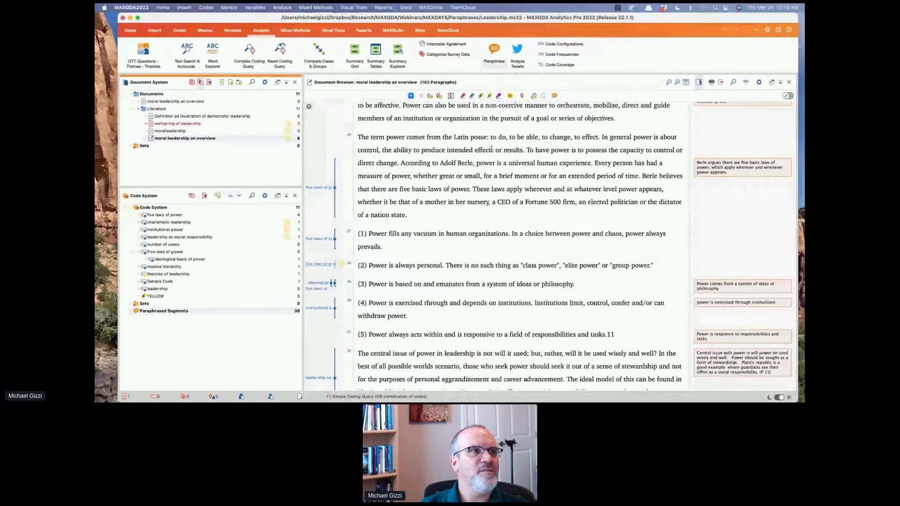
scroll(483, 150, up, 1)
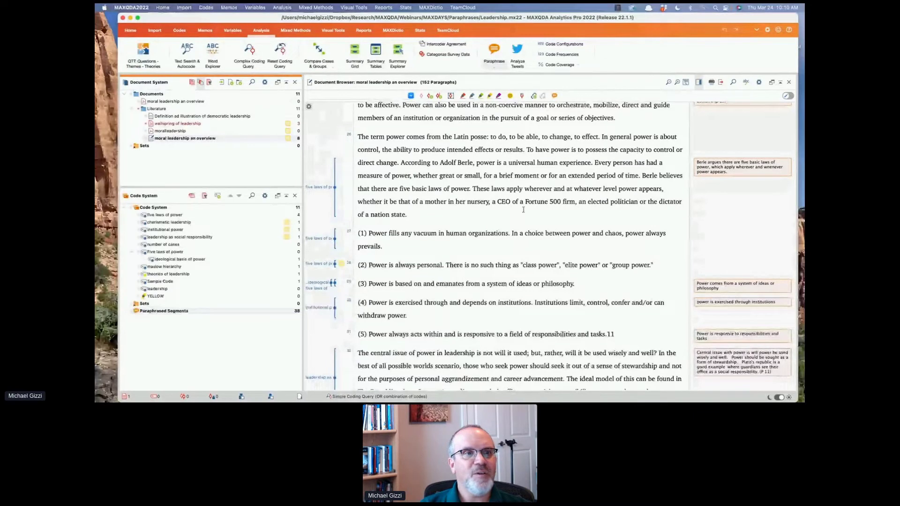
drag(408, 214, 401, 162)
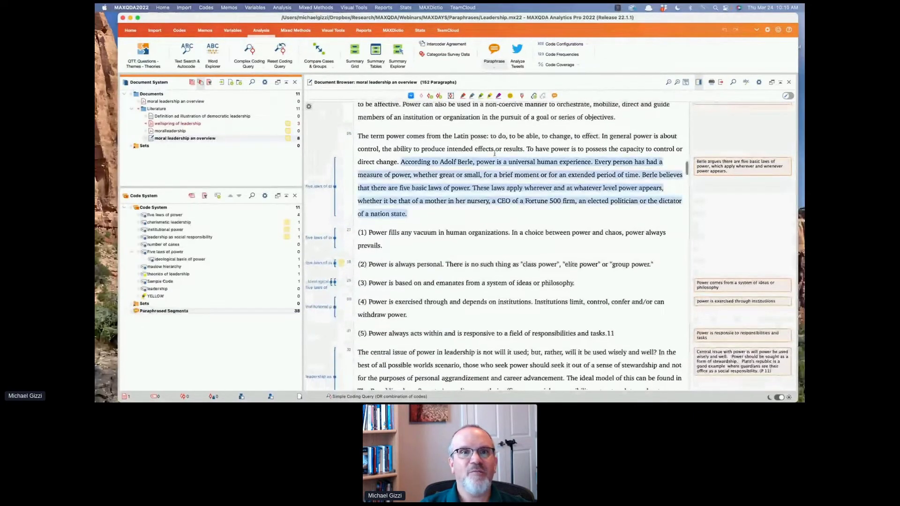
click(602, 216)
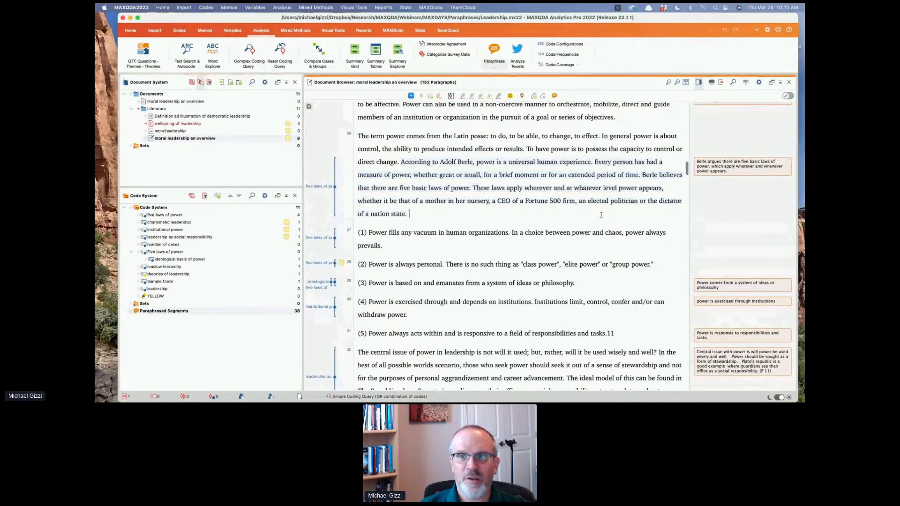
scroll(601, 214, up, 3)
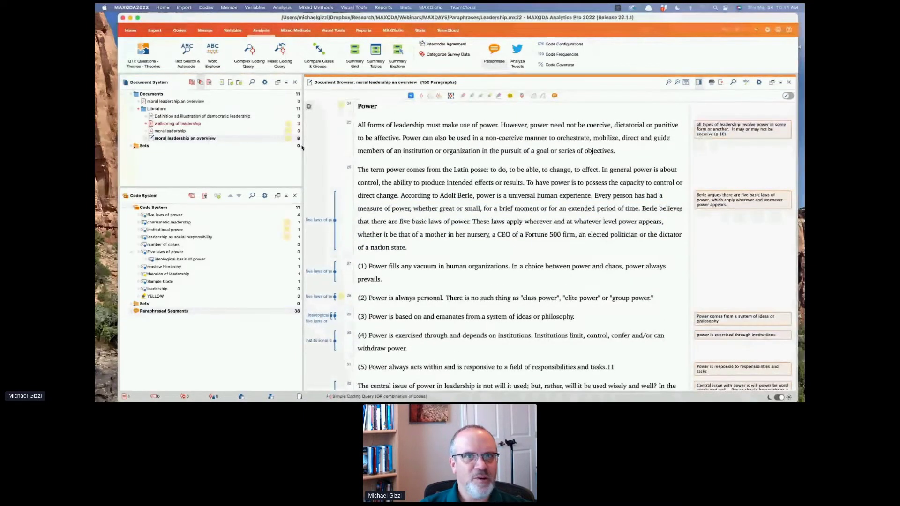
Step: Widen the document text area by narrowing the document and code lists and stretching the window to both screen edges
drag(303, 147, 243, 145)
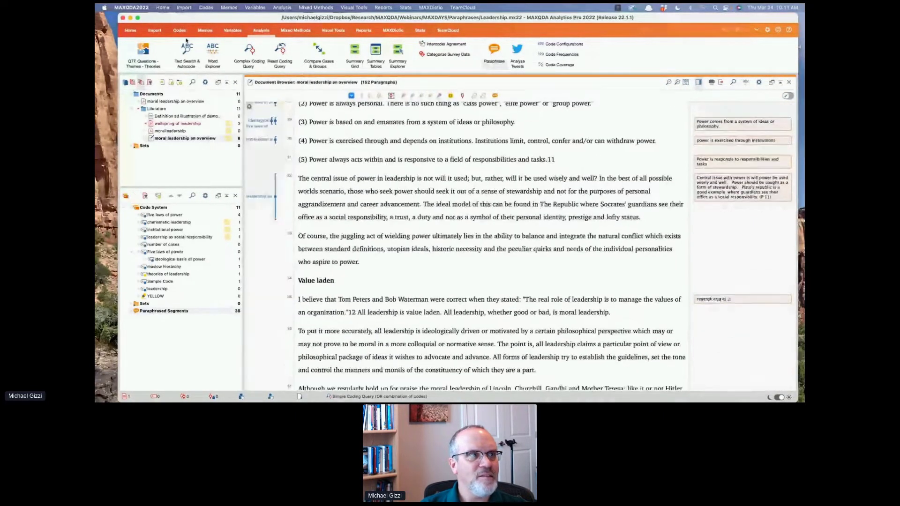
drag(117, 31, 95, 34)
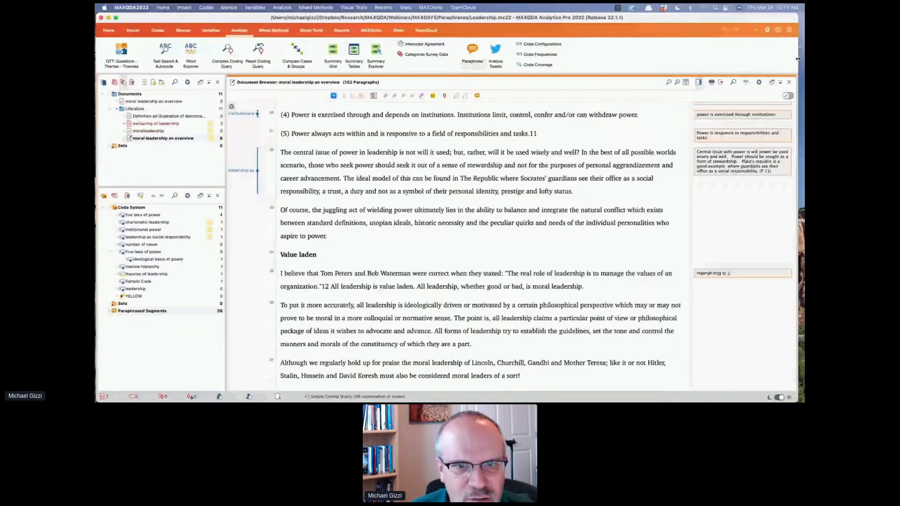
drag(798, 59, 804, 59)
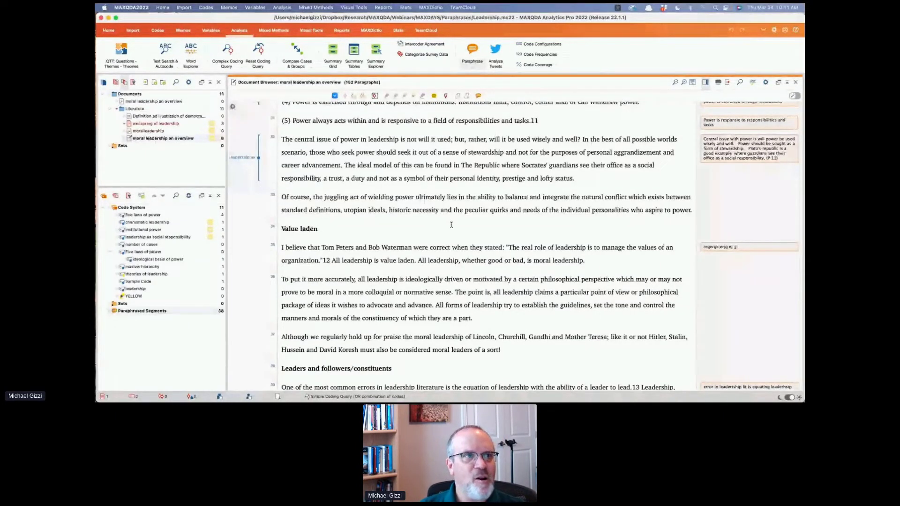
Step: Display memos alongside the paraphrases in the document sidebar
scroll(452, 225, up, 3)
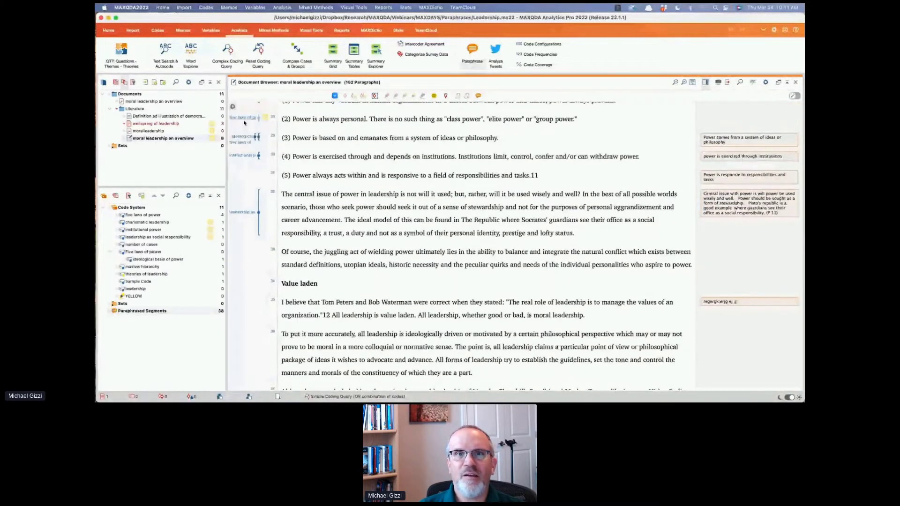
right_click(731, 119)
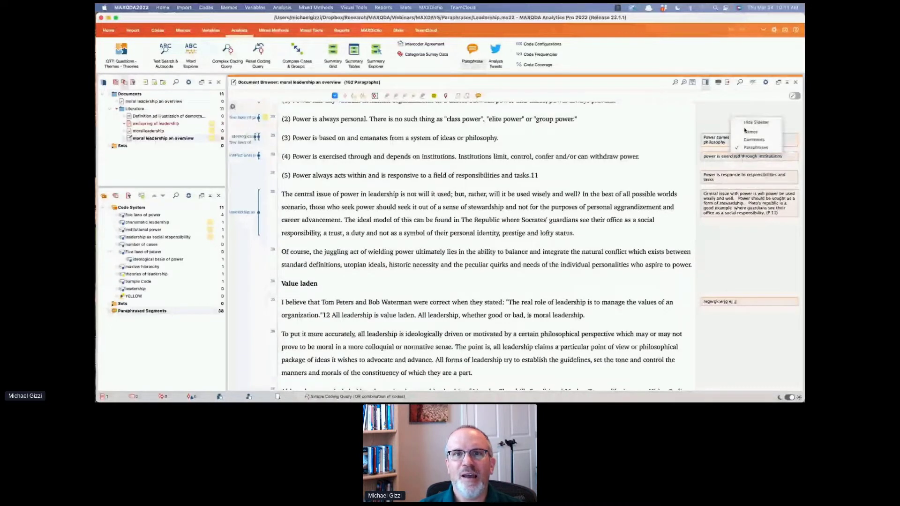
click(746, 131)
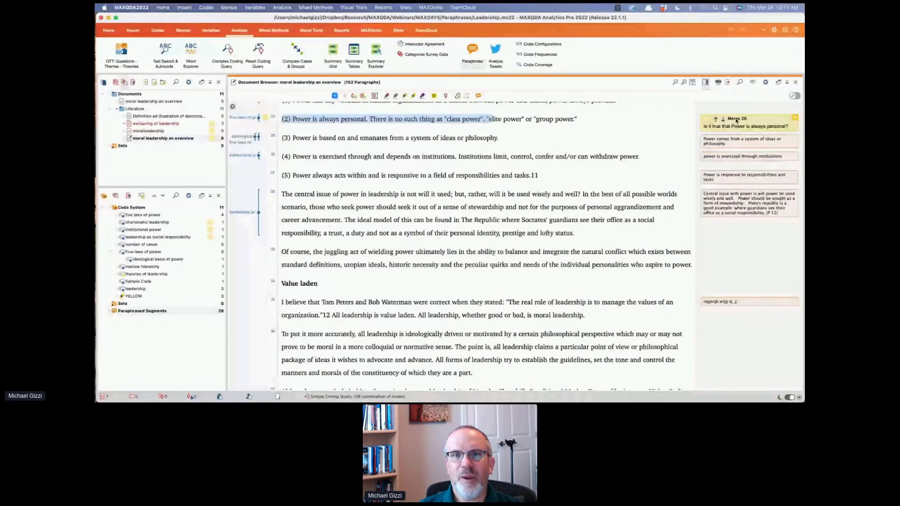
Step: Try showing comments instead of paraphrases in the document sidebar, and switch back to paraphrases
right_click(752, 249)
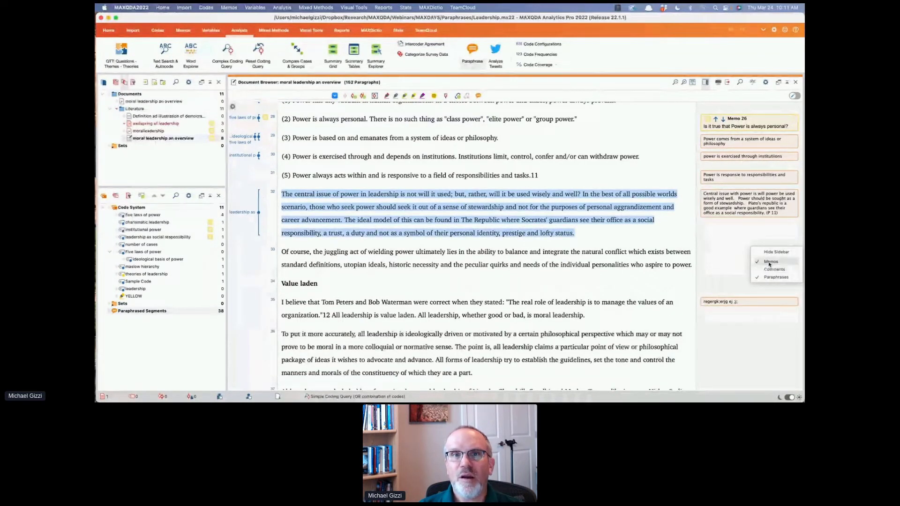
click(769, 264)
right_click(744, 263)
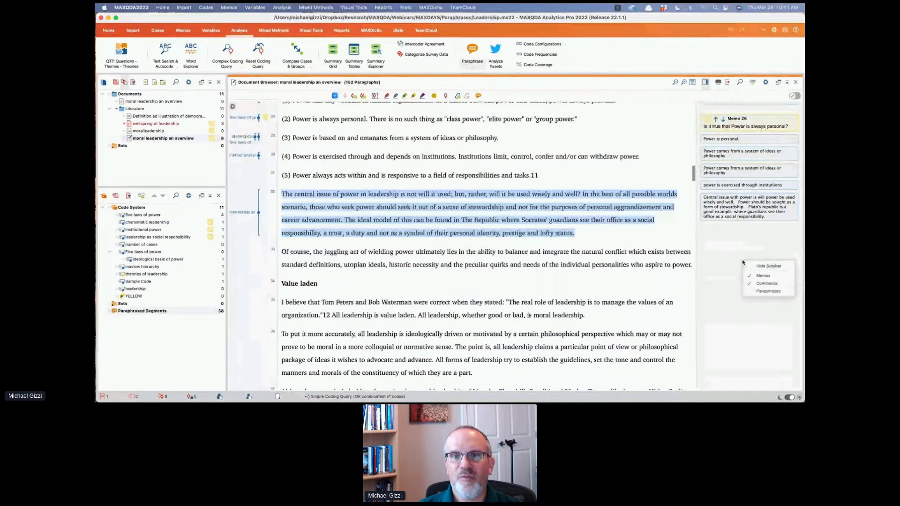
click(768, 291)
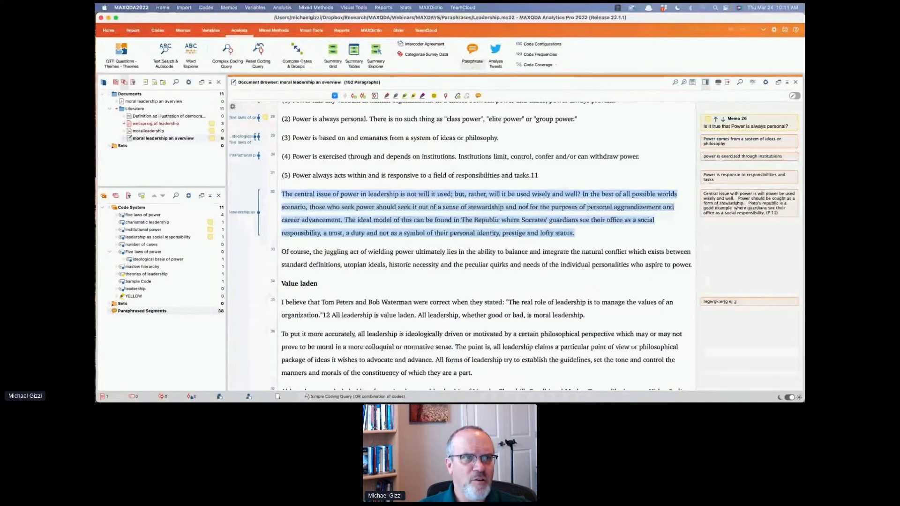
Step: Turn on paraphrase mode at the "Power" section of the open document
scroll(533, 200, up, 1)
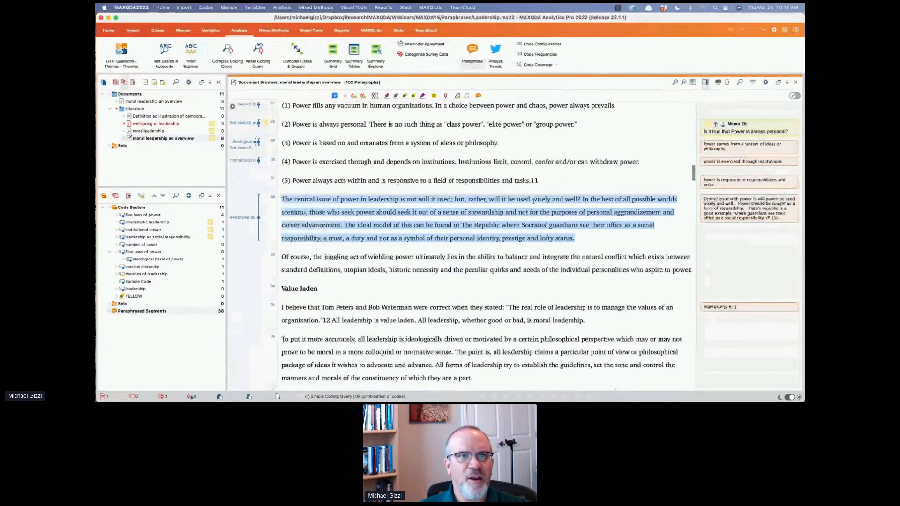
scroll(533, 201, up, 3)
scroll(533, 201, up, 5)
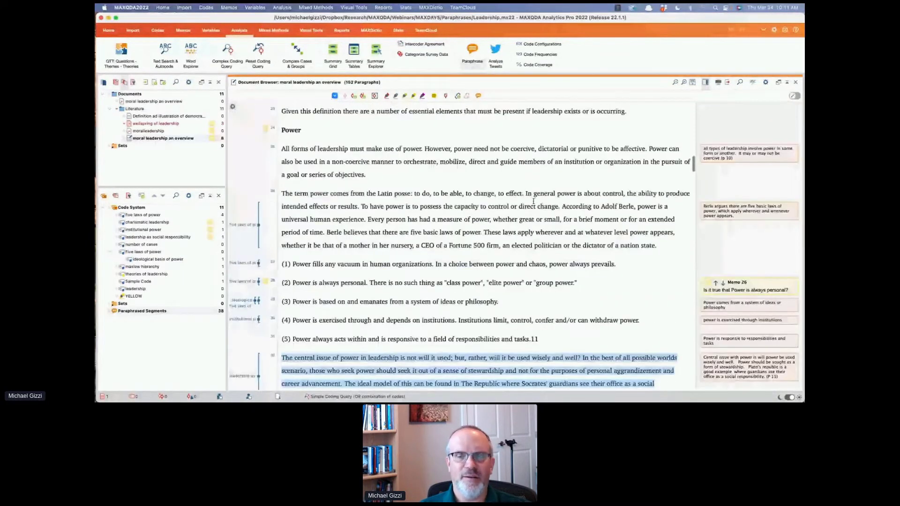
scroll(534, 201, up, 1)
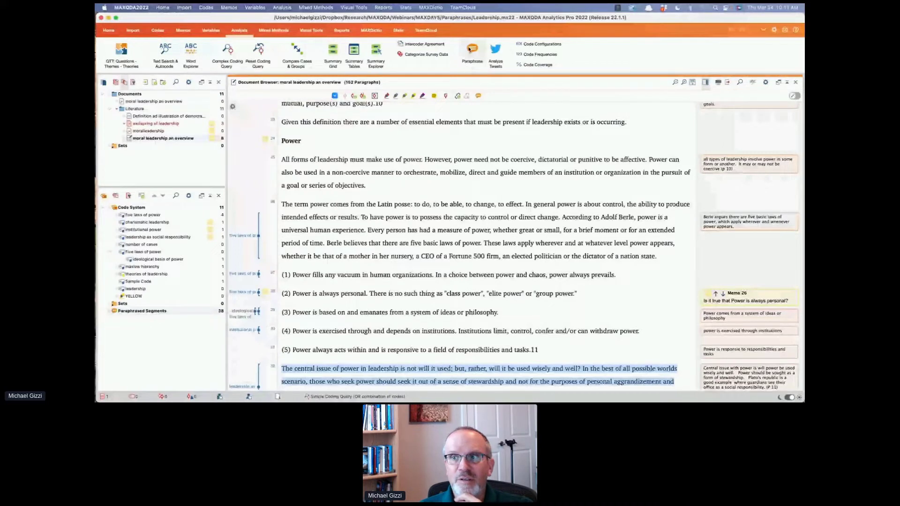
click(469, 49)
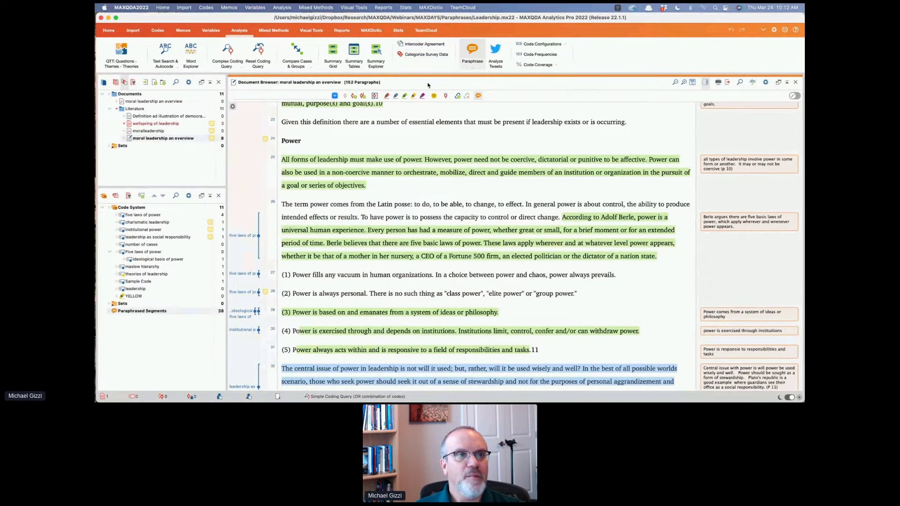
Step: Paraphrase the whole of statement (1) on power filling any vacuum as "Power fills a vacuum."
scroll(461, 148, down, 1)
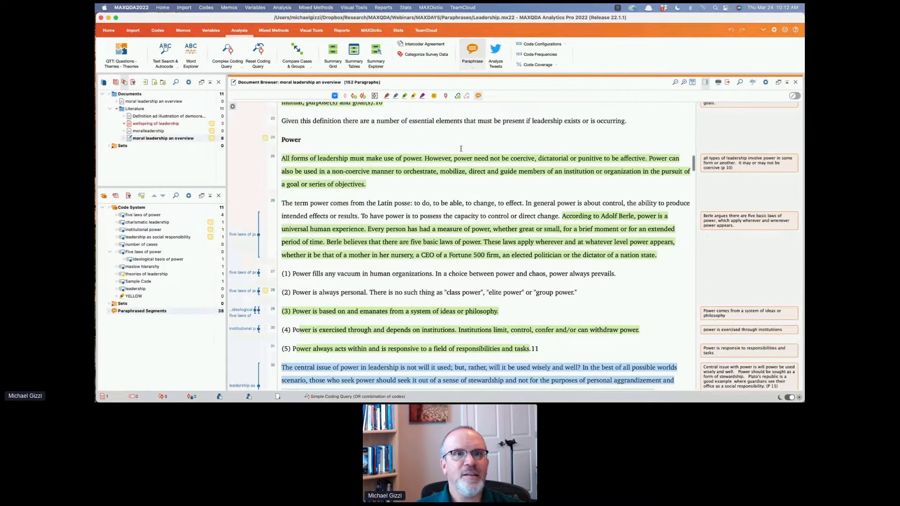
scroll(460, 148, down, 1)
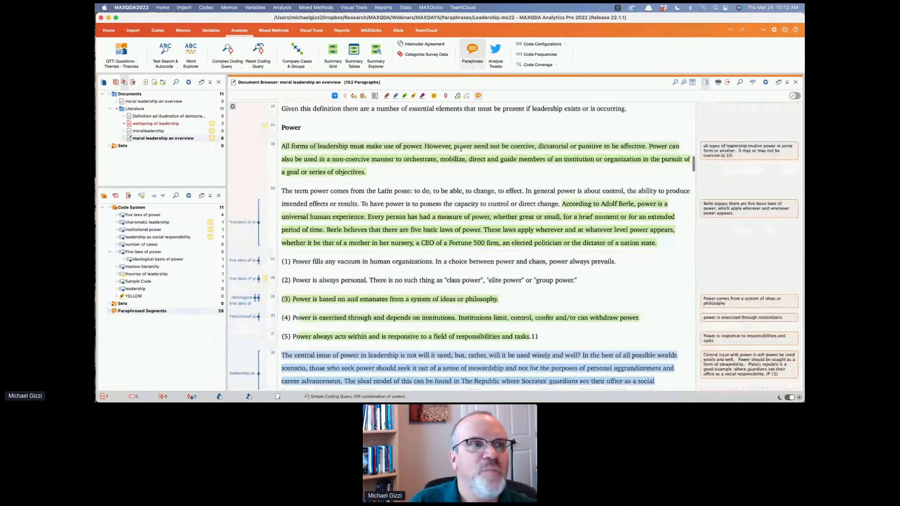
scroll(461, 149, down, 2)
scroll(461, 149, down, 1)
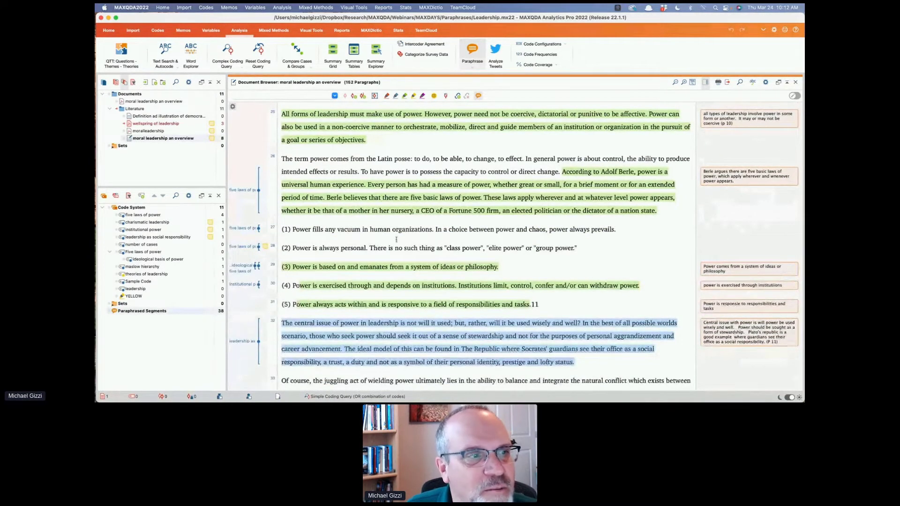
drag(281, 228, 422, 243)
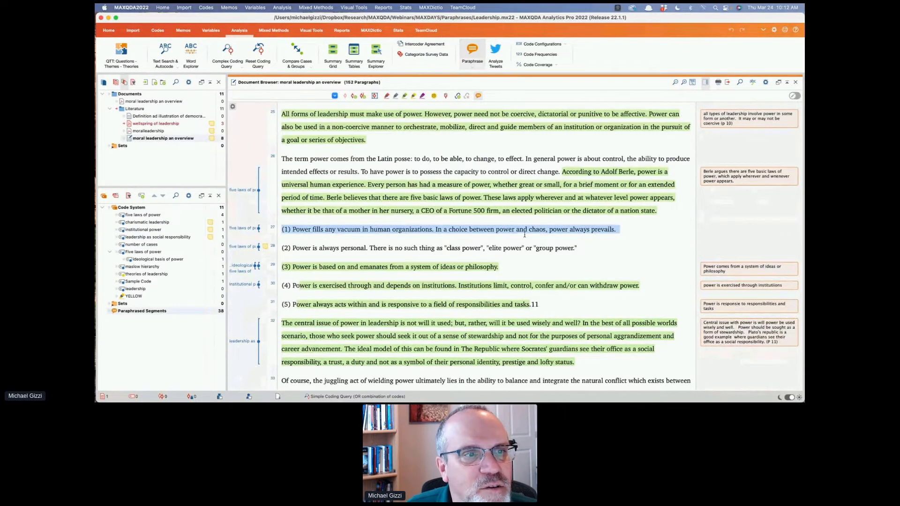
drag(525, 235, 525, 238)
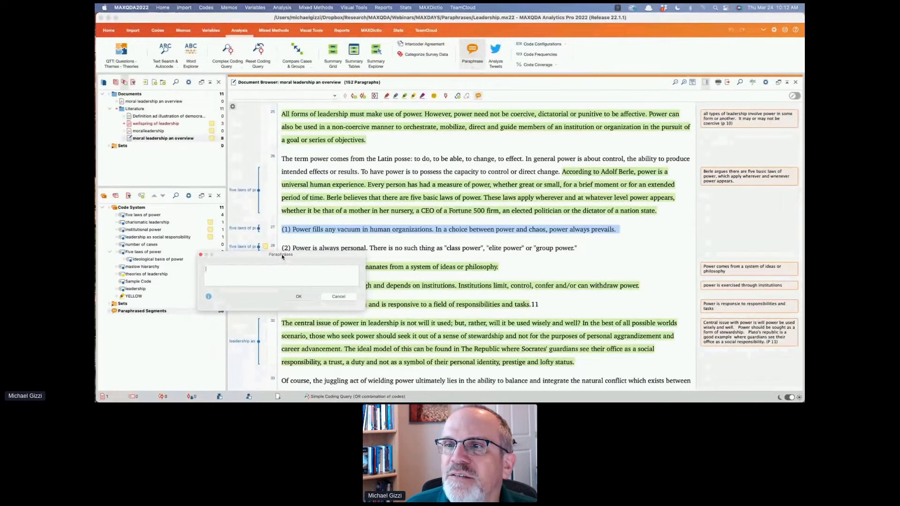
drag(282, 256, 475, 244)
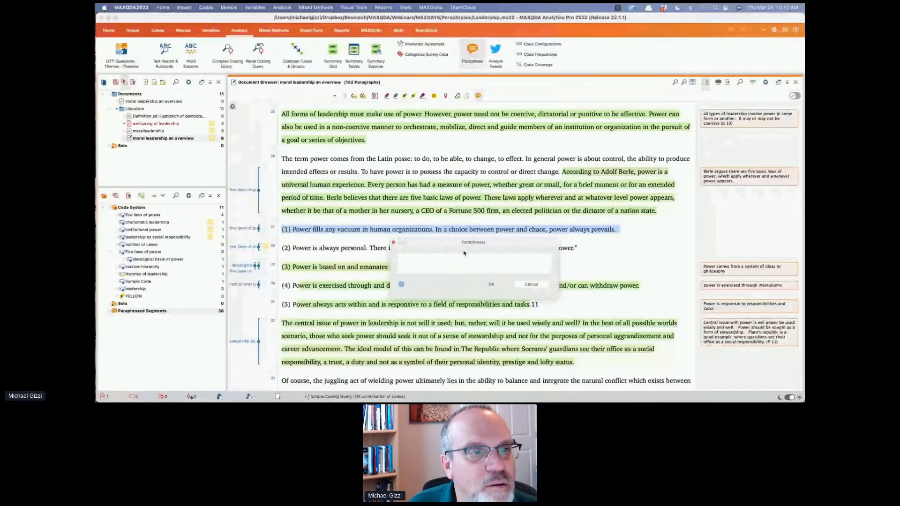
text(Powe)
key(BackSpace)
key(BackSpace)
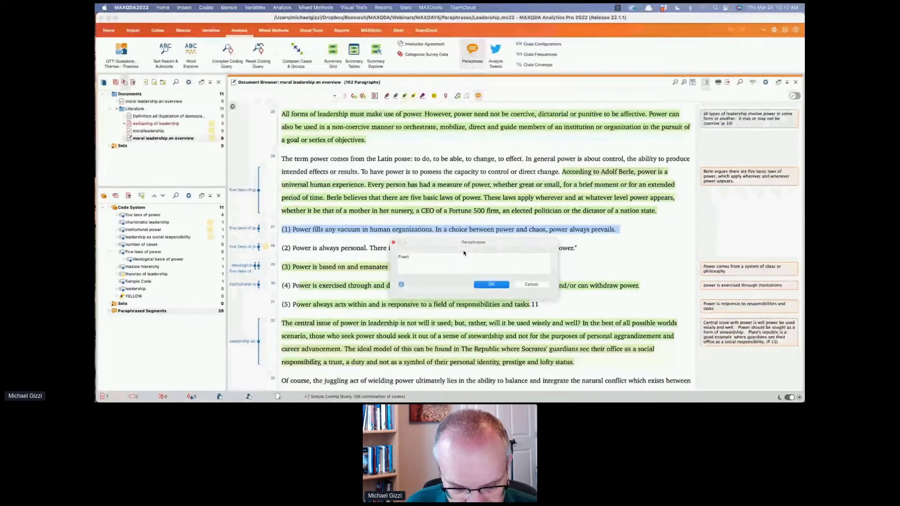
text(wer fil)
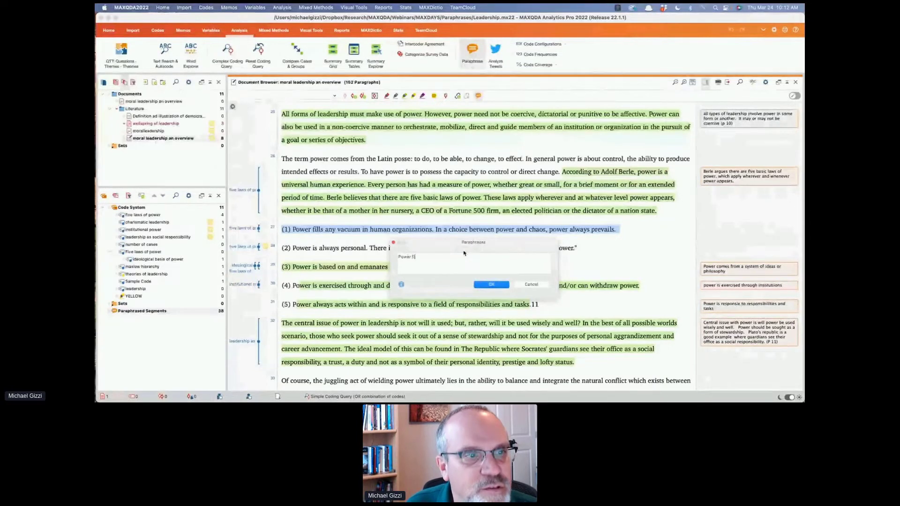
text(ls a vacuum)
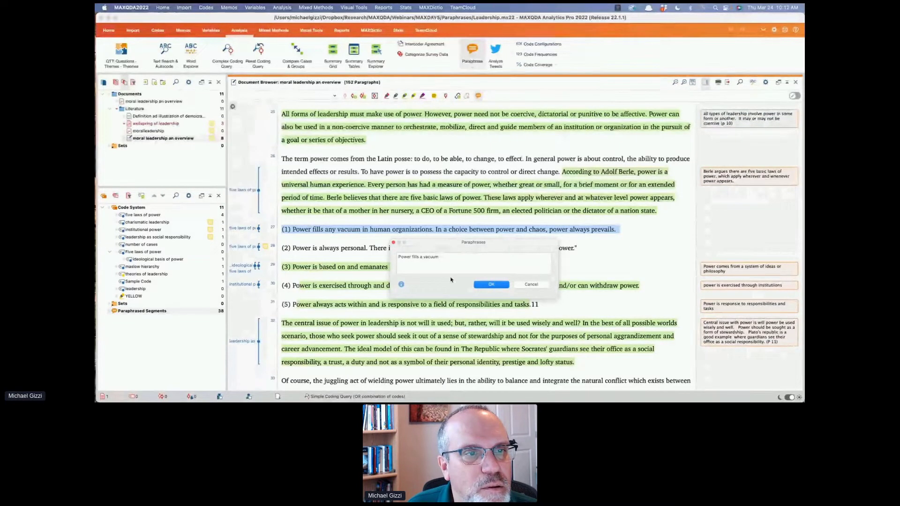
click(492, 284)
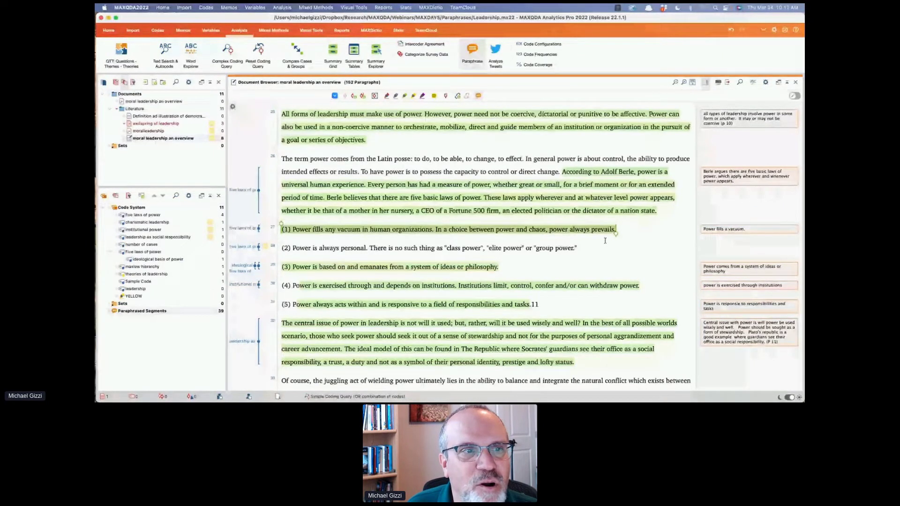
Step: Try to shorten the end of statement (1)'s paraphrased segment, and decline the adjustment
drag(615, 233, 562, 234)
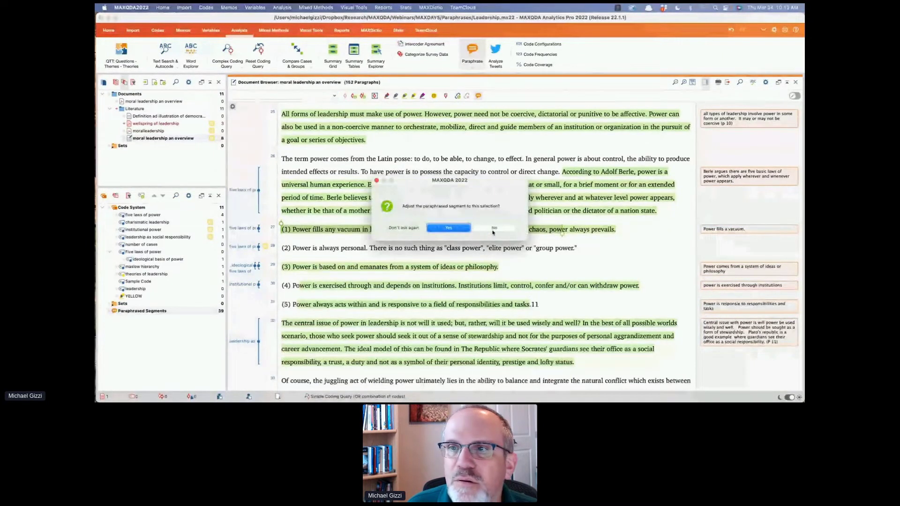
click(494, 229)
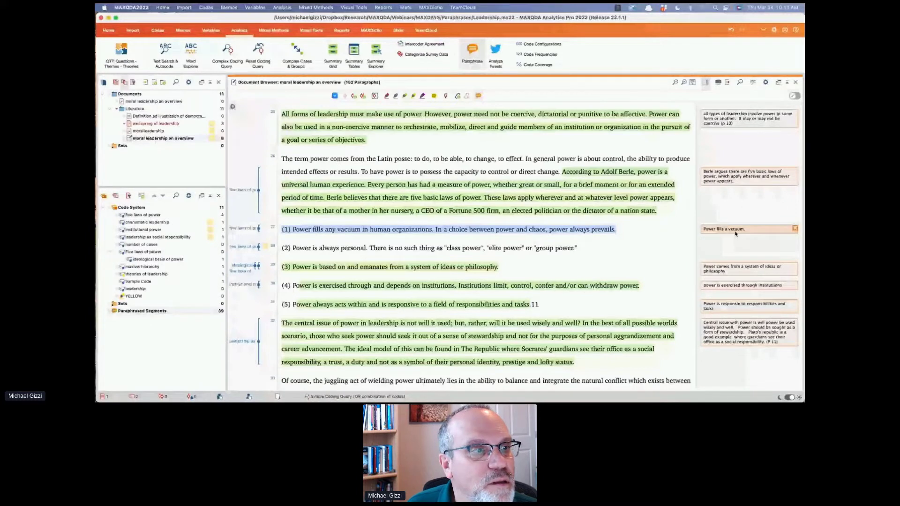
Step: Paraphrase the whole of statement (2) on personal power as "Power is always personal."
click(455, 248)
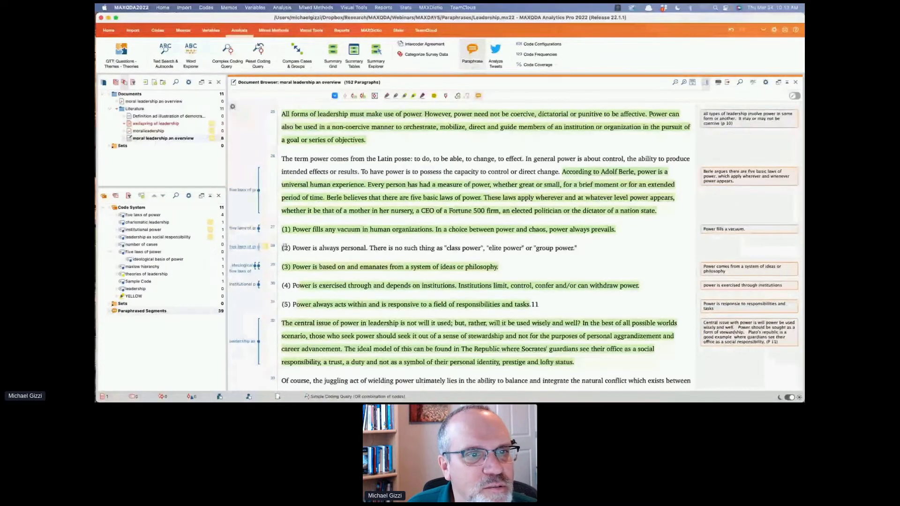
drag(284, 248, 555, 249)
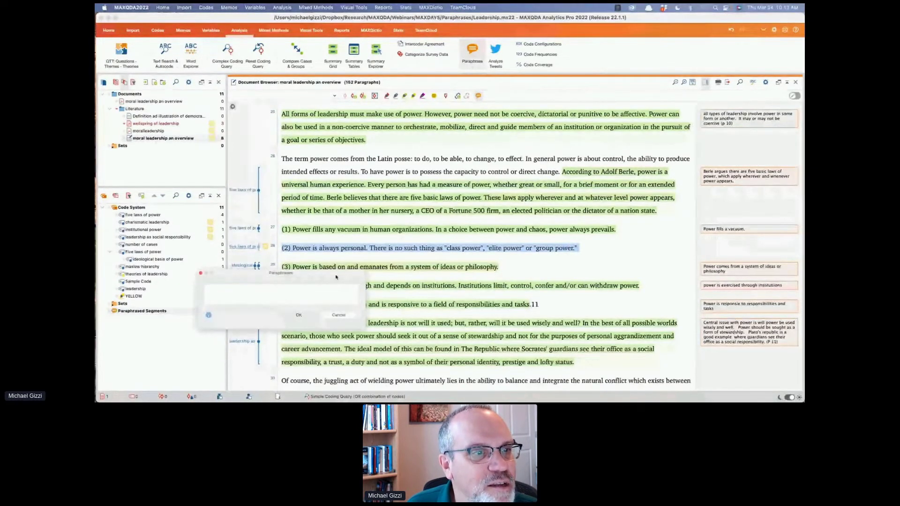
click(340, 315)
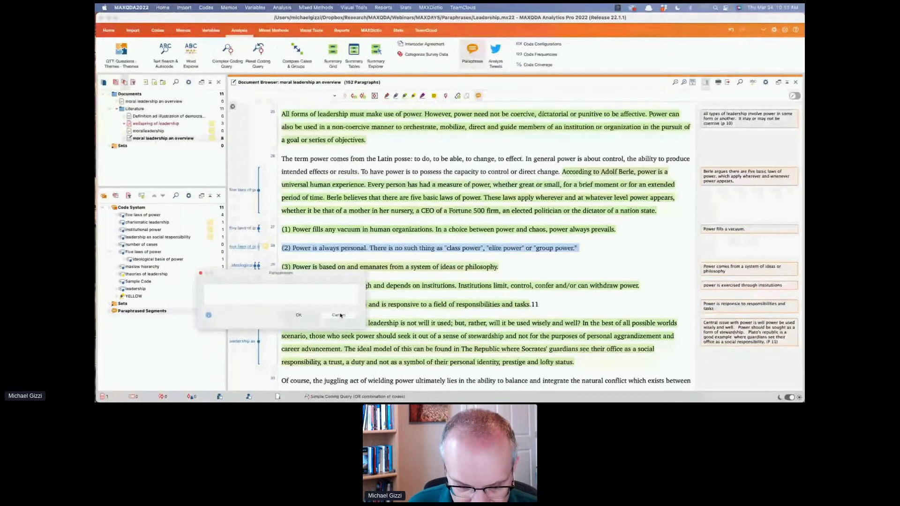
text(Power is a)
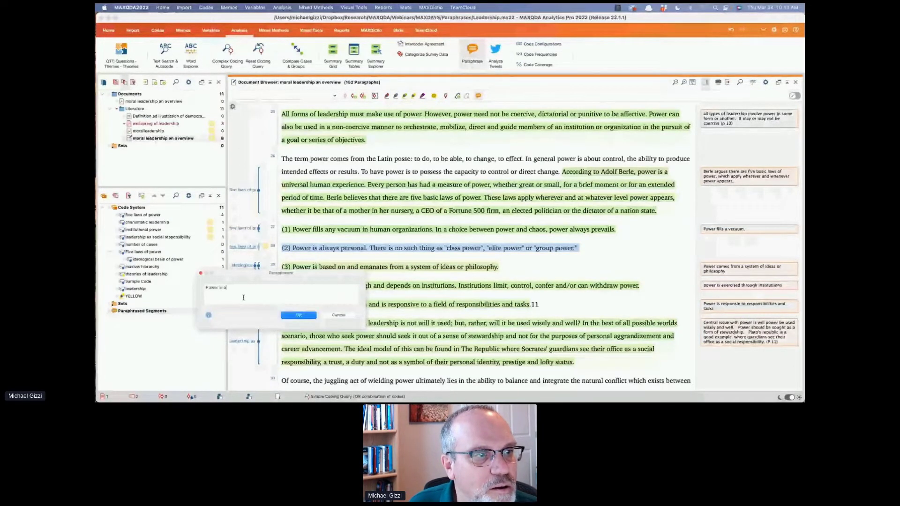
text(lways personal.)
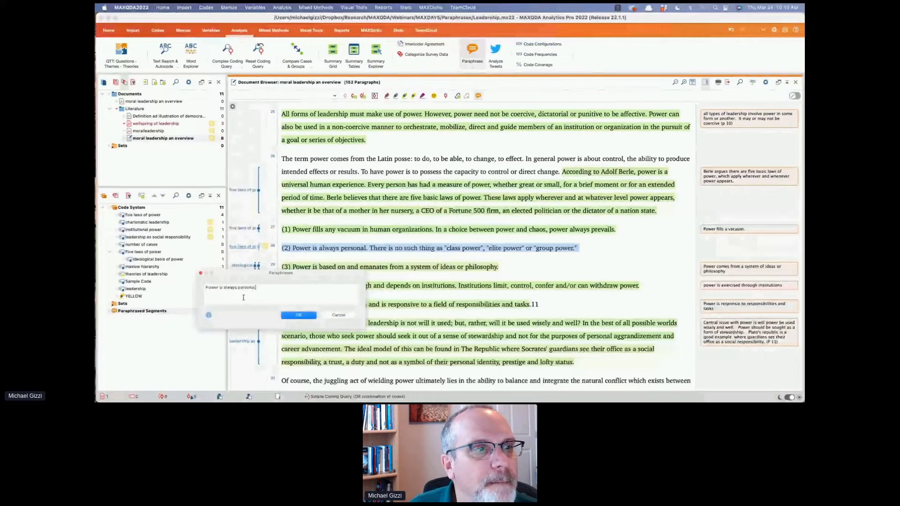
click(299, 316)
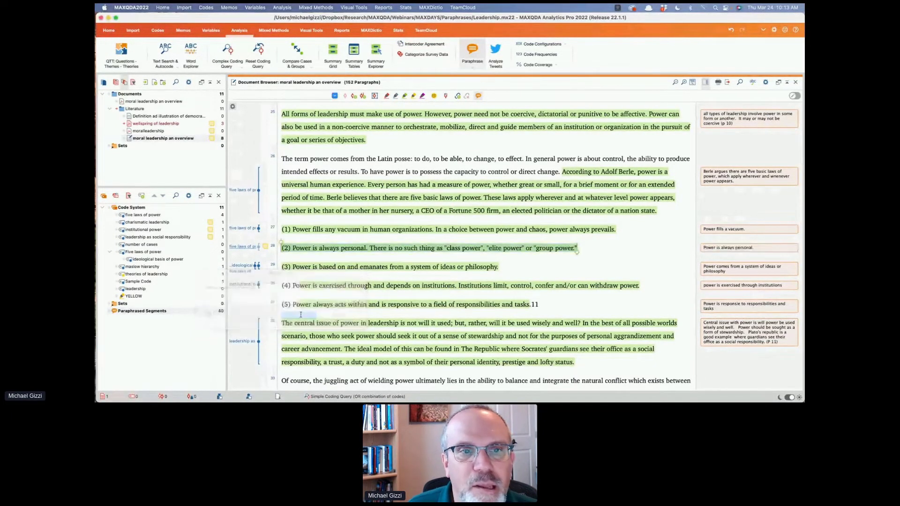
click(583, 264)
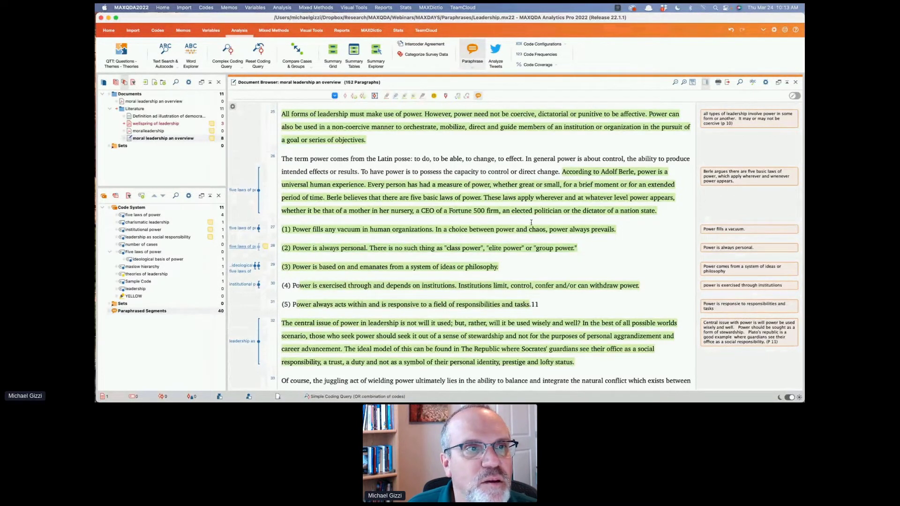
drag(421, 159, 536, 233)
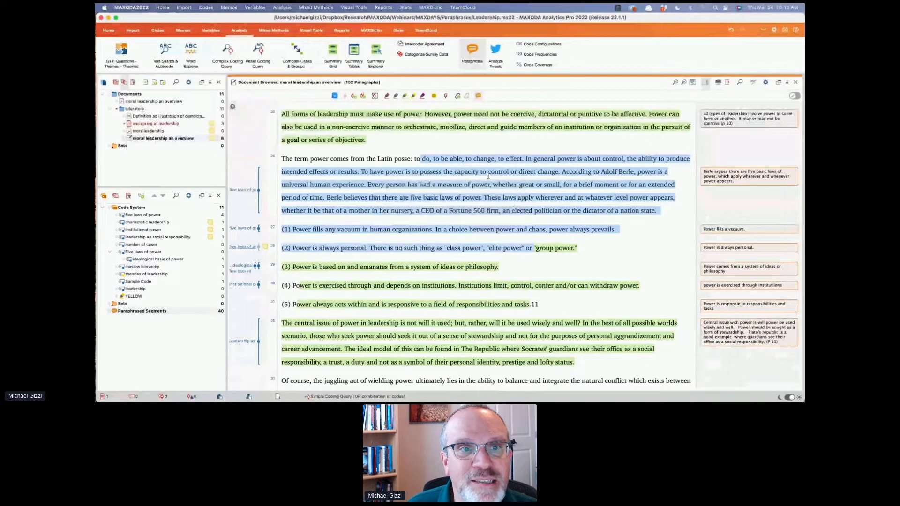
click(558, 257)
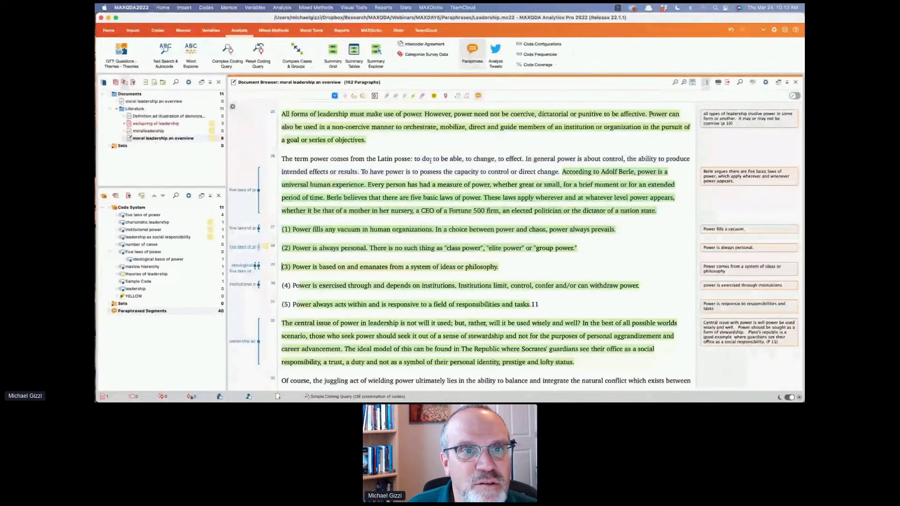
drag(579, 174, 605, 199)
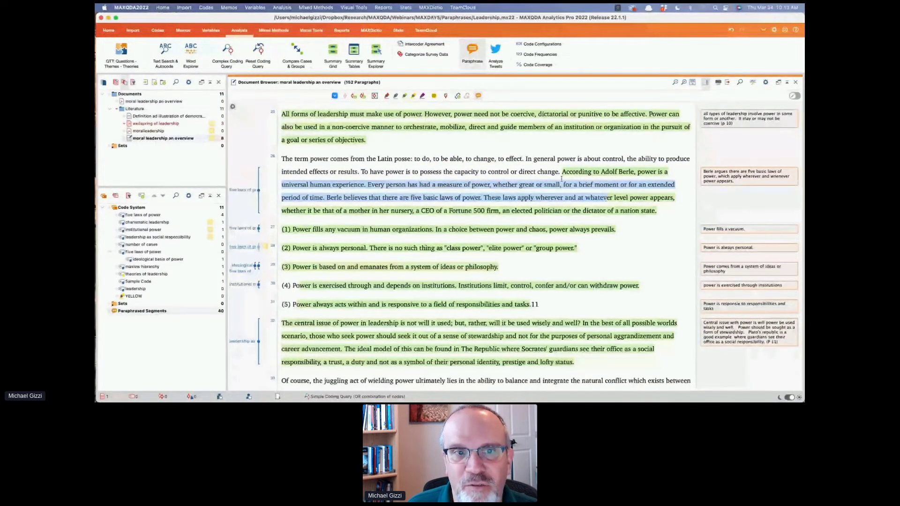
click(649, 246)
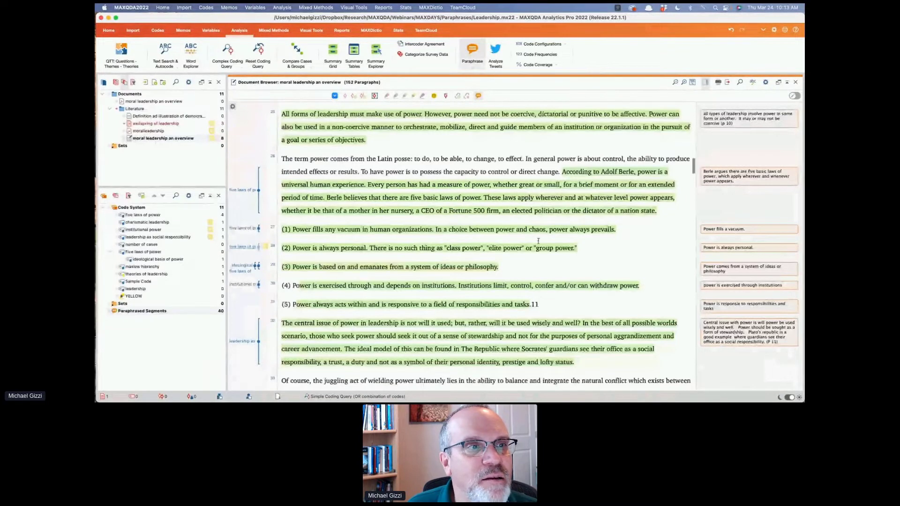
right_click(488, 229)
click(272, 160)
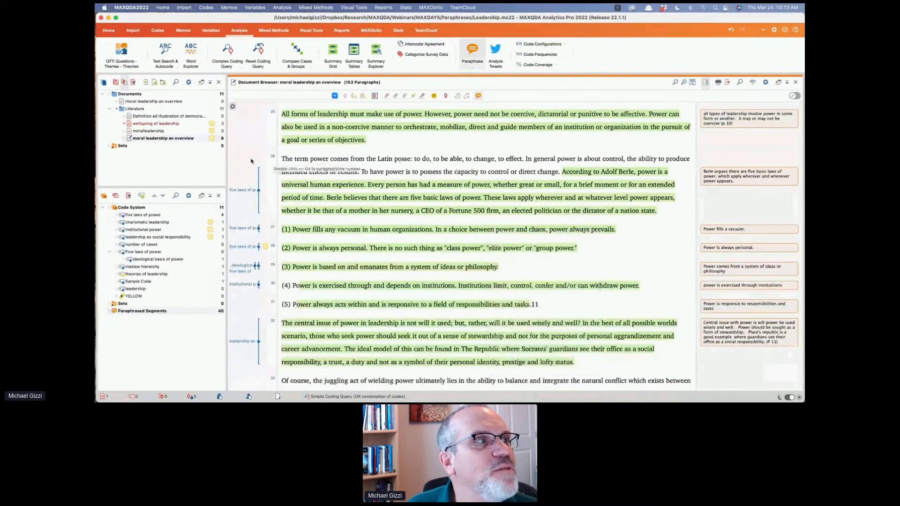
Step: Open the document "moralleadership" at the five laws of power on page 3 and turn on paraphrase mode
double_click(146, 132)
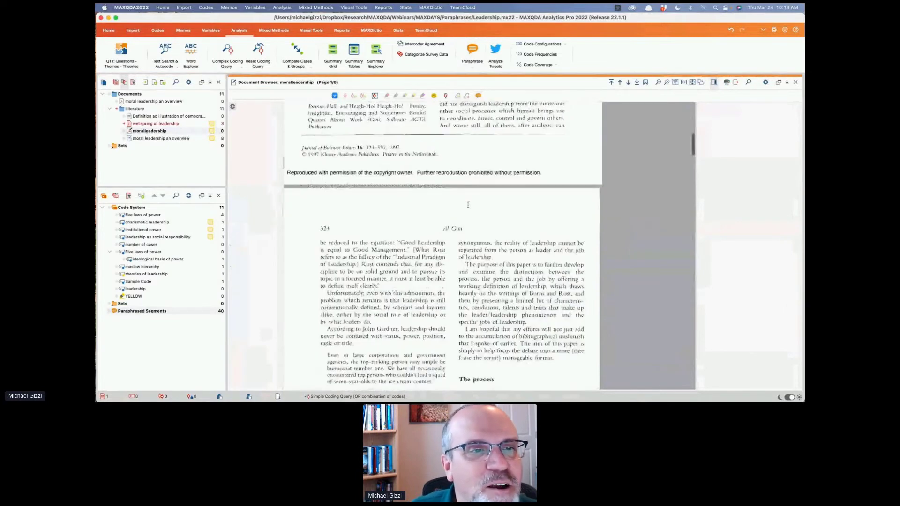
scroll(468, 205, down, 5)
scroll(468, 205, down, 4)
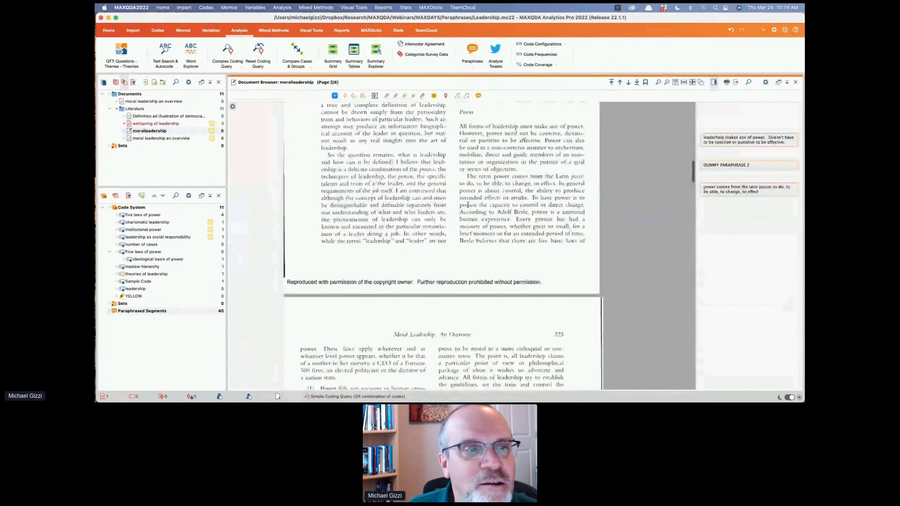
scroll(468, 205, down, 2)
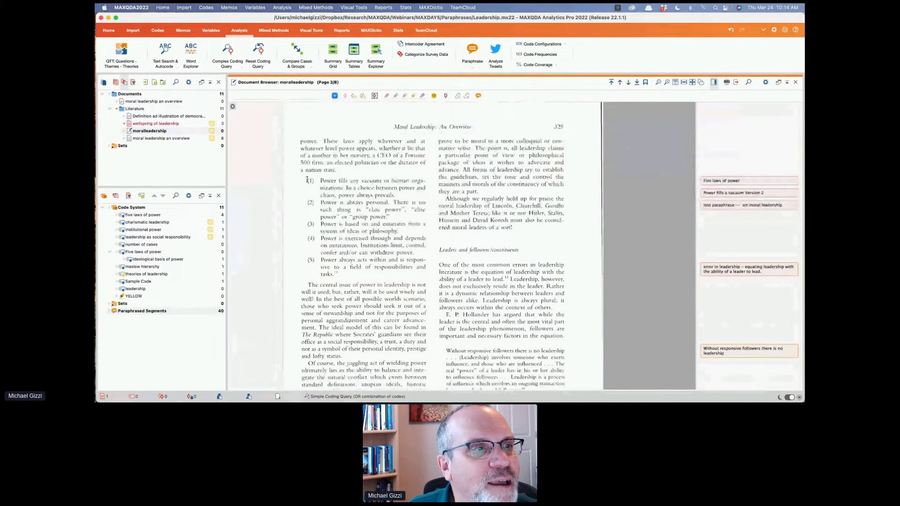
drag(310, 181, 394, 196)
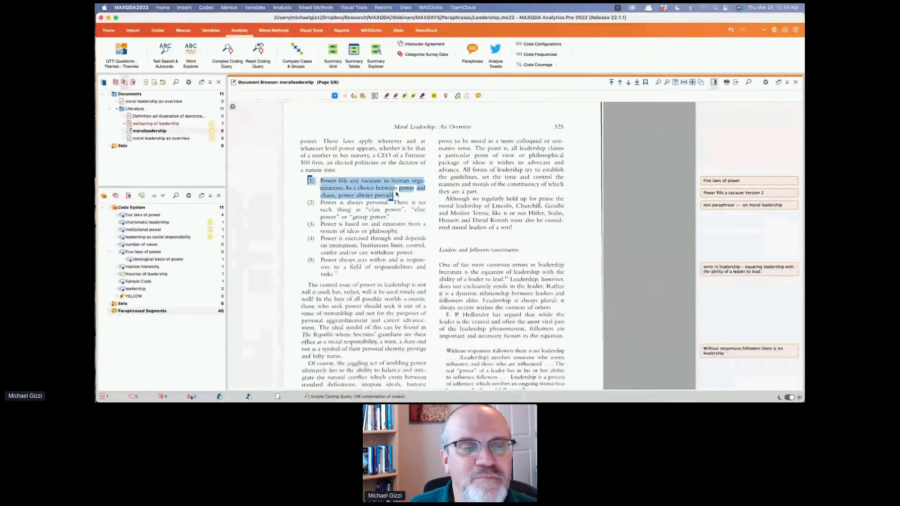
click(428, 199)
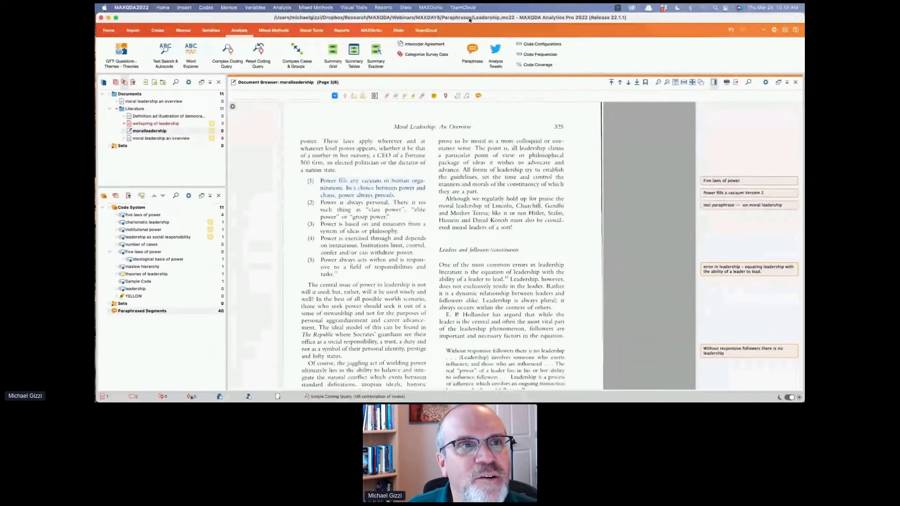
click(471, 52)
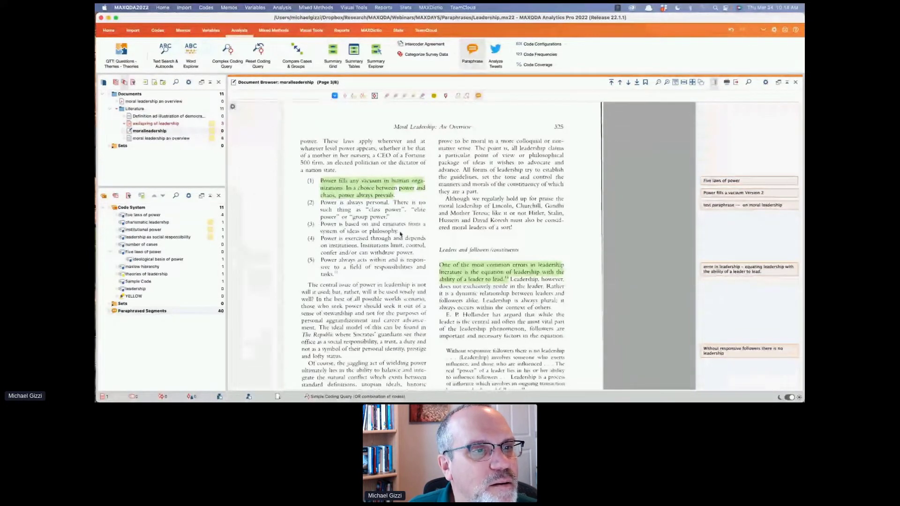
Step: Paraphrase statement (3), that power is based on a system of ideas or philosophy, as "dummy paraphrase"
drag(320, 224, 400, 233)
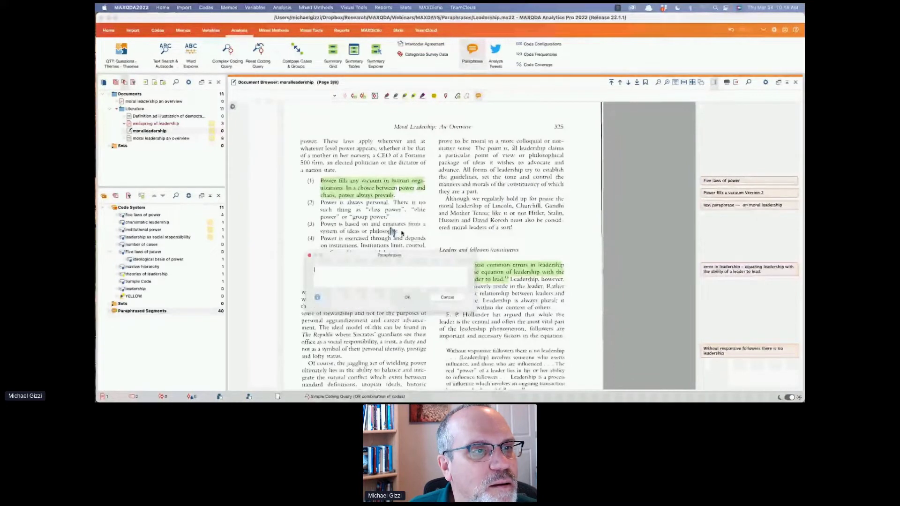
key(Escape)
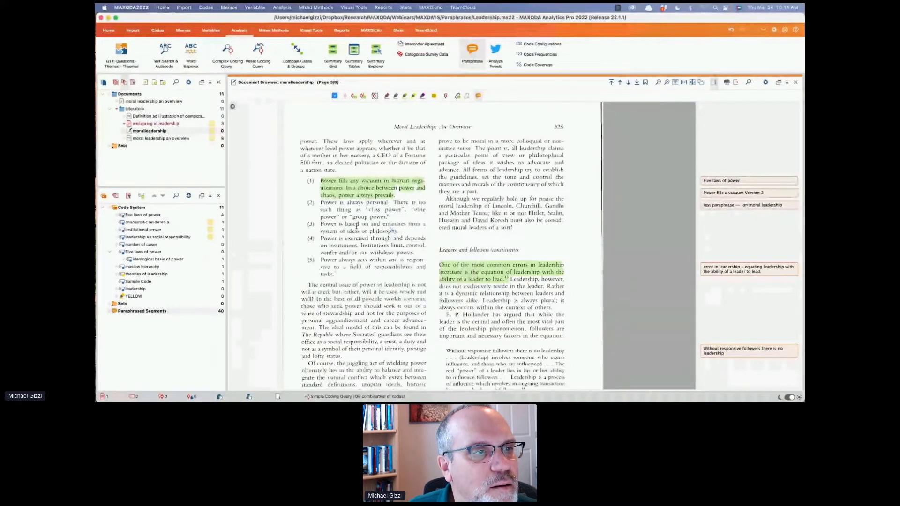
drag(321, 224, 420, 230)
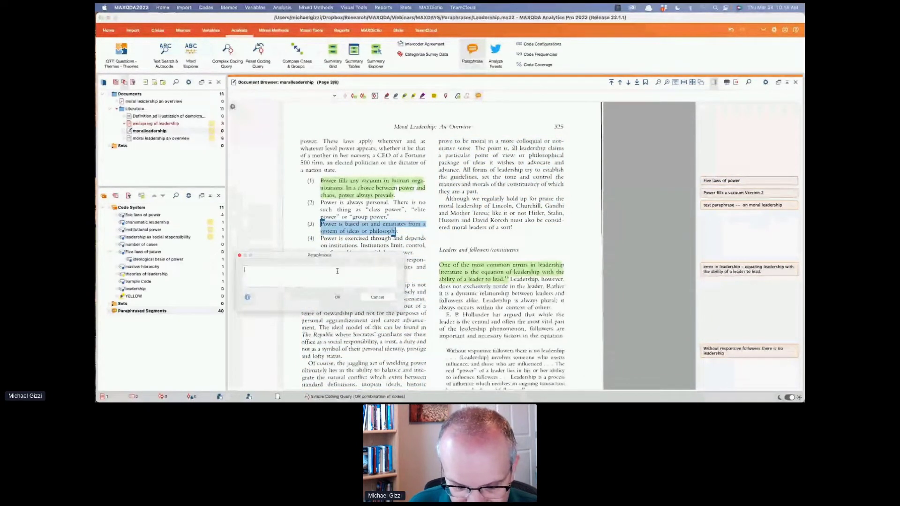
text(dummy paraphrase)
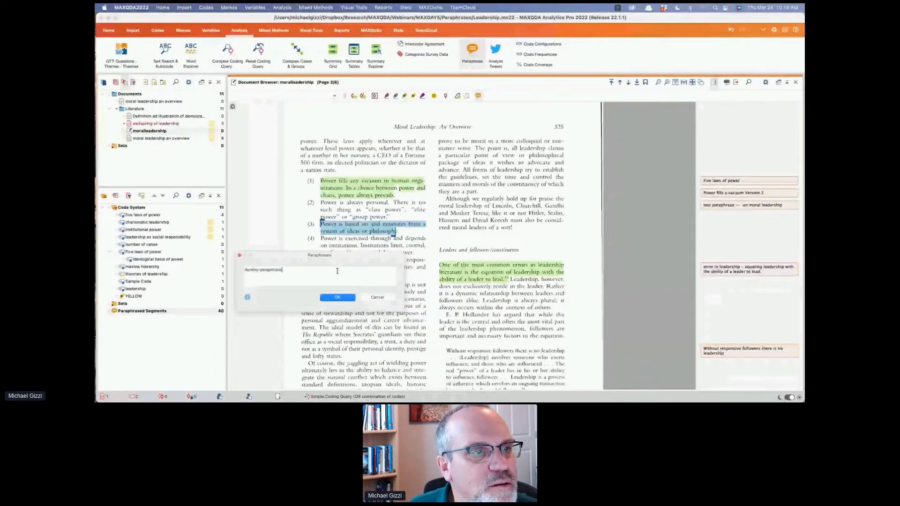
click(343, 298)
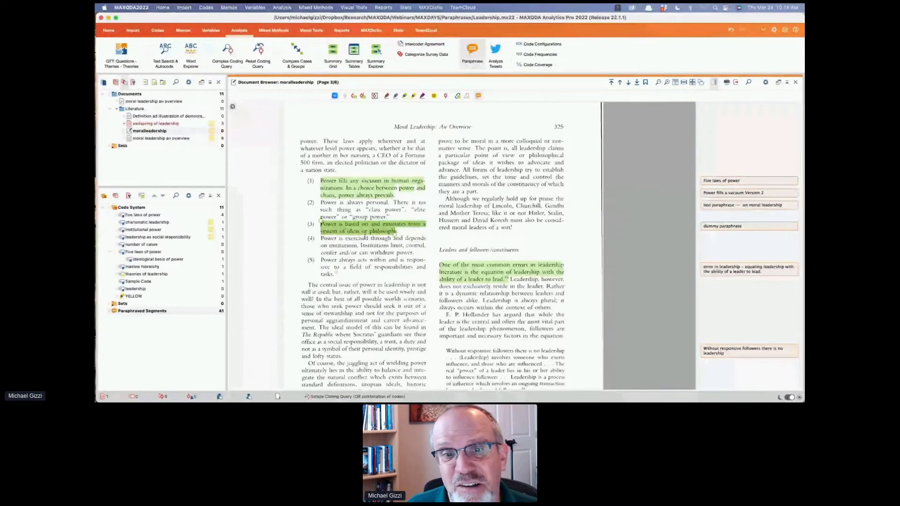
Step: Replace the text of statement (3)'s paraphrase with "power come from ideas and philosphy.."
click(733, 226)
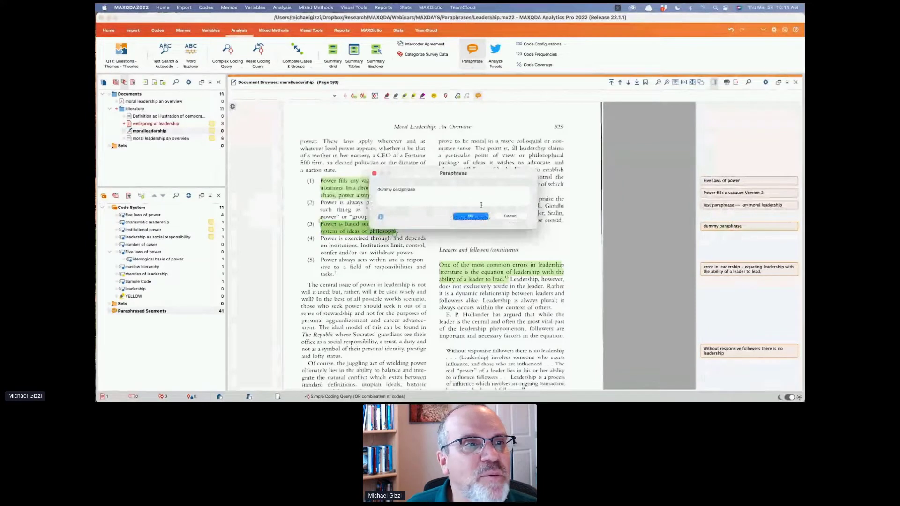
drag(450, 189, 302, 181)
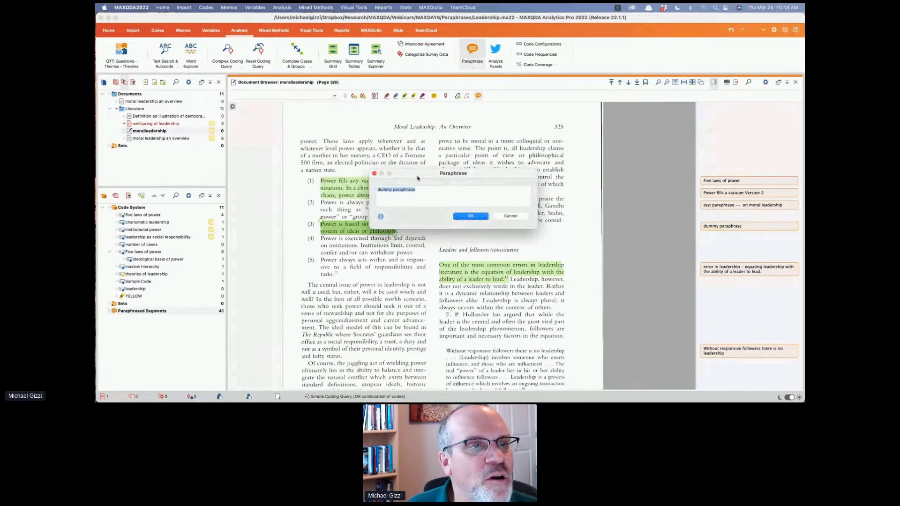
drag(417, 178, 501, 216)
text(power )
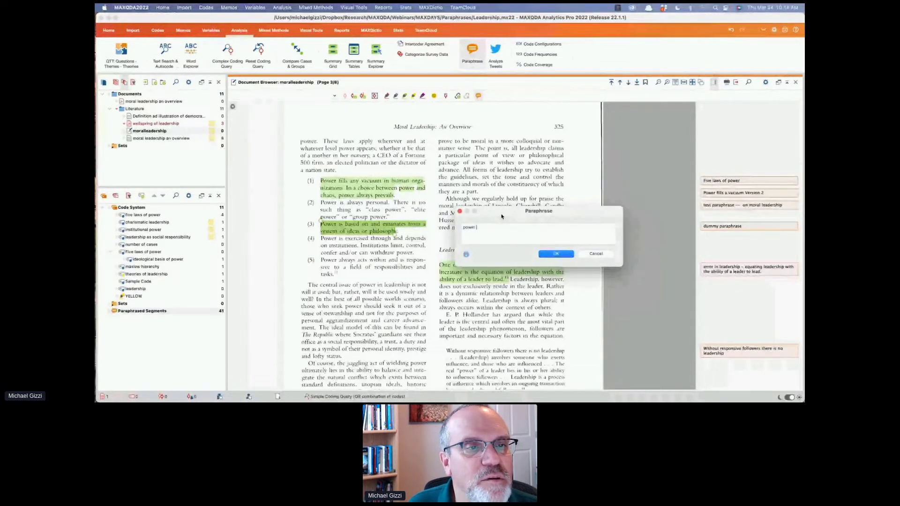
text(come from idea)
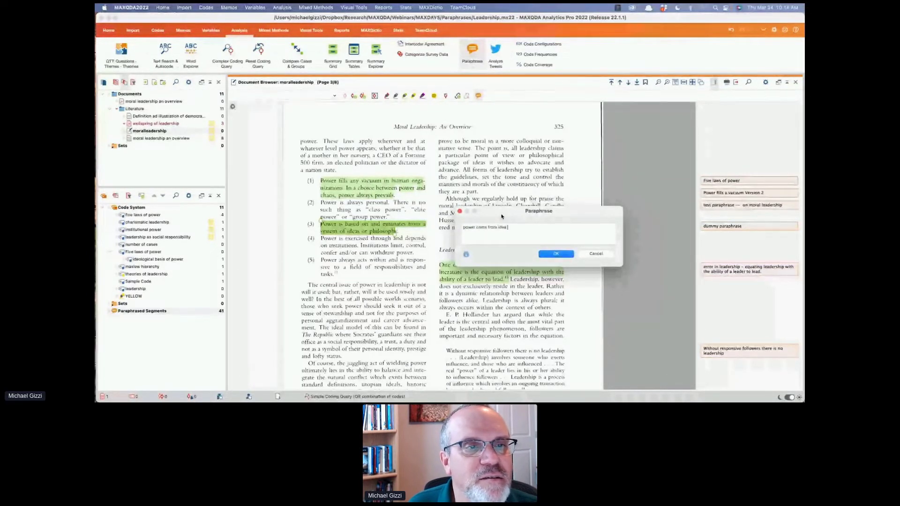
text(s and phi)
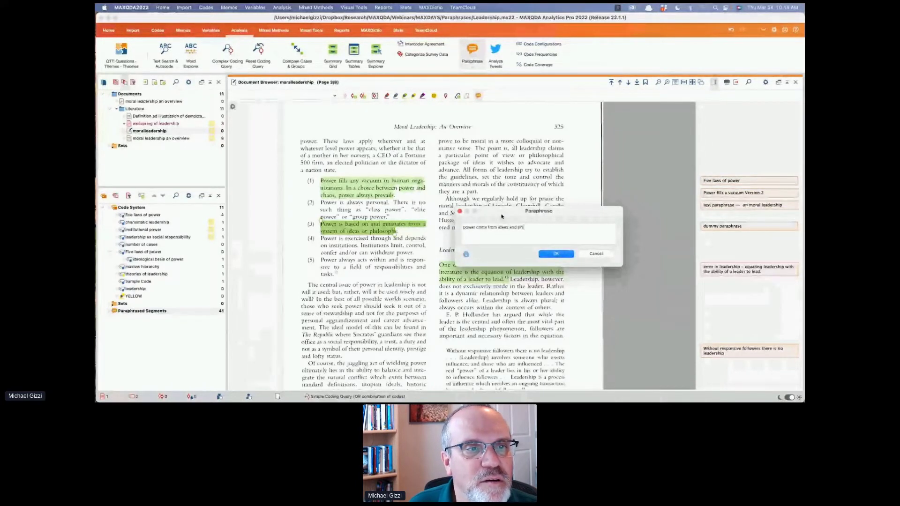
text(losph)
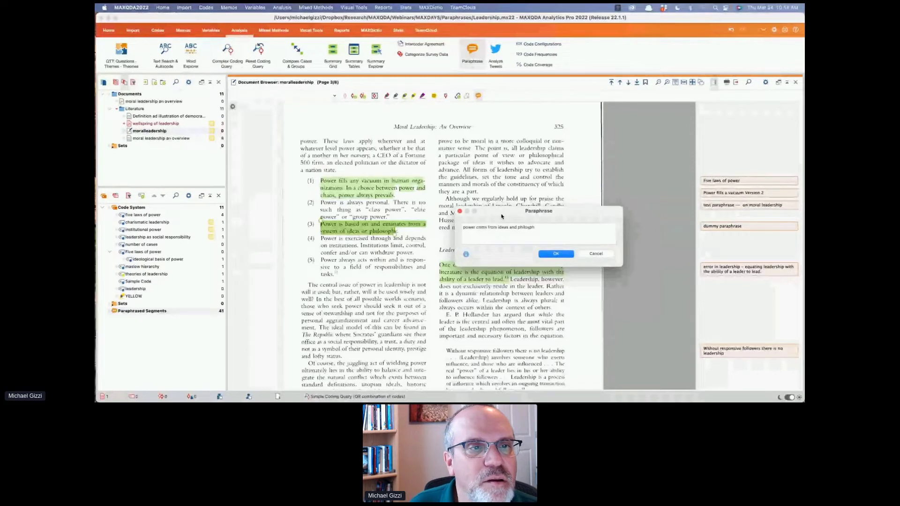
text(y..)
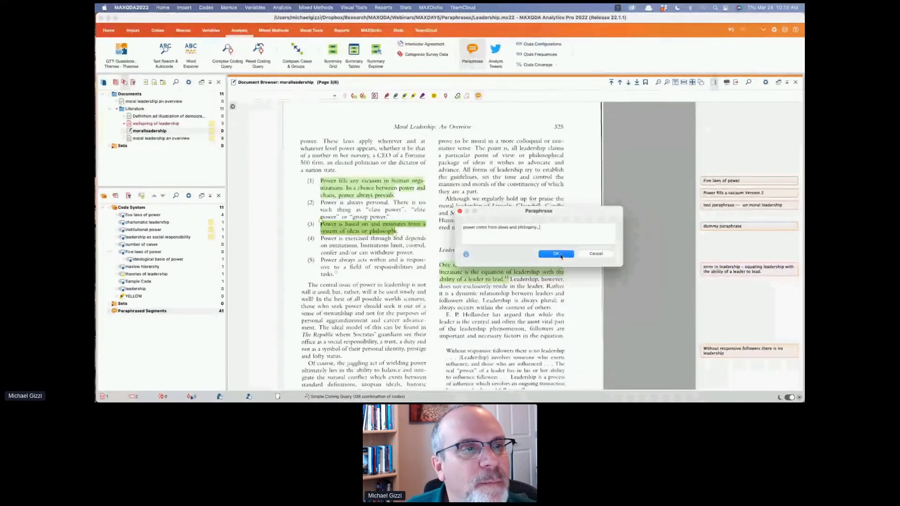
click(561, 255)
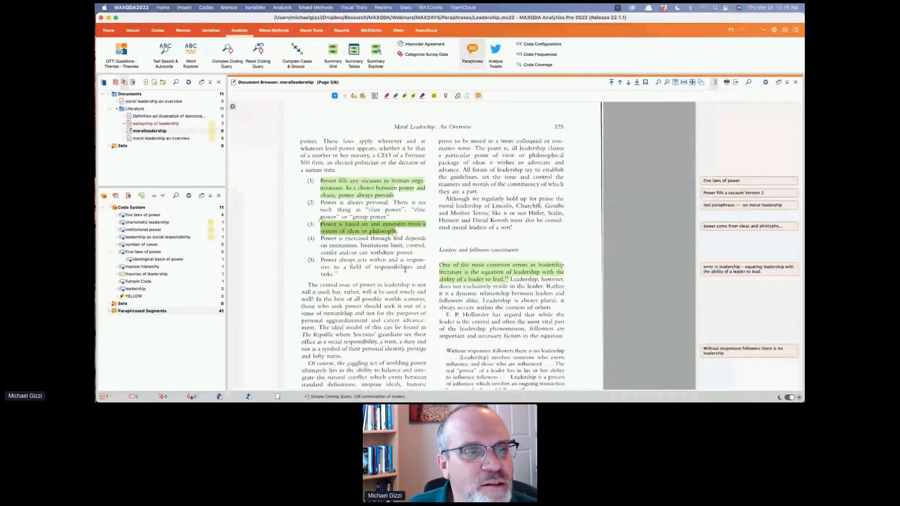
drag(396, 231, 396, 232)
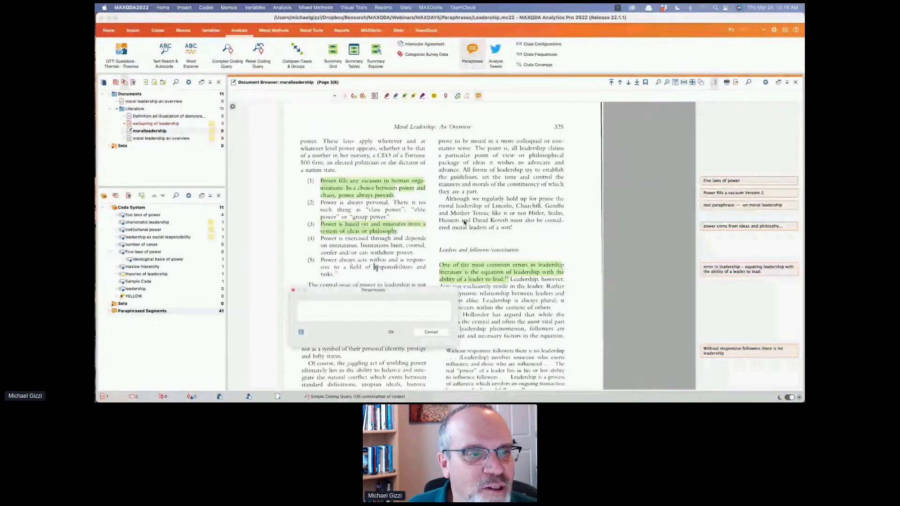
Step: Paraphrase the section "The person" on page 4 of "moralleadership" as "the person" by framing it as an area
scroll(464, 222, down, 3)
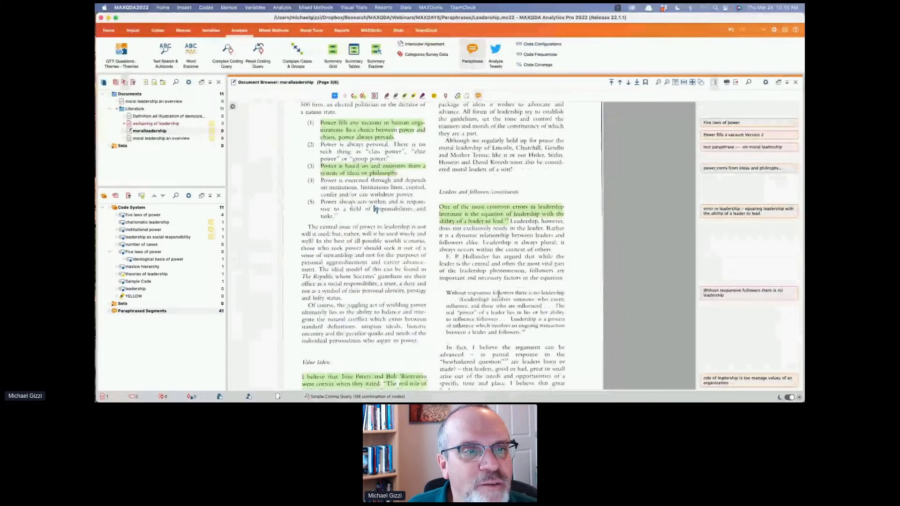
scroll(499, 293, down, 10)
scroll(499, 294, down, 11)
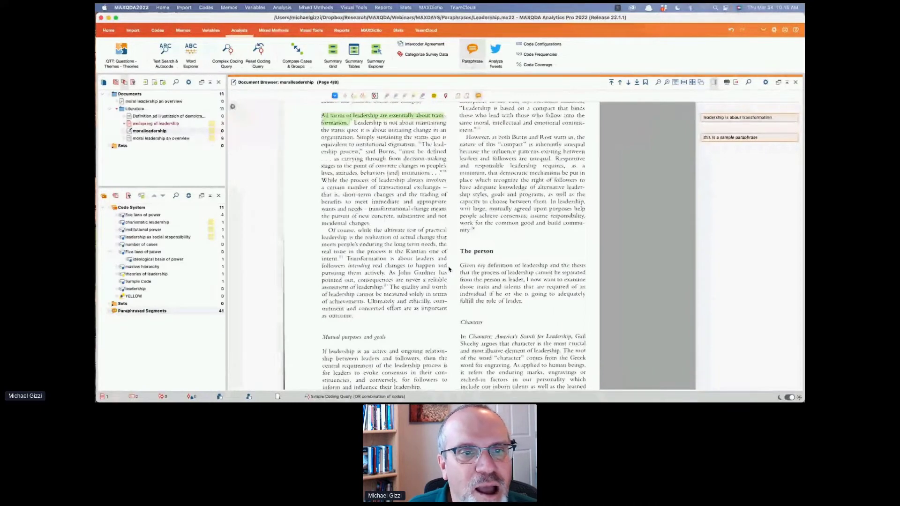
drag(457, 248, 591, 333)
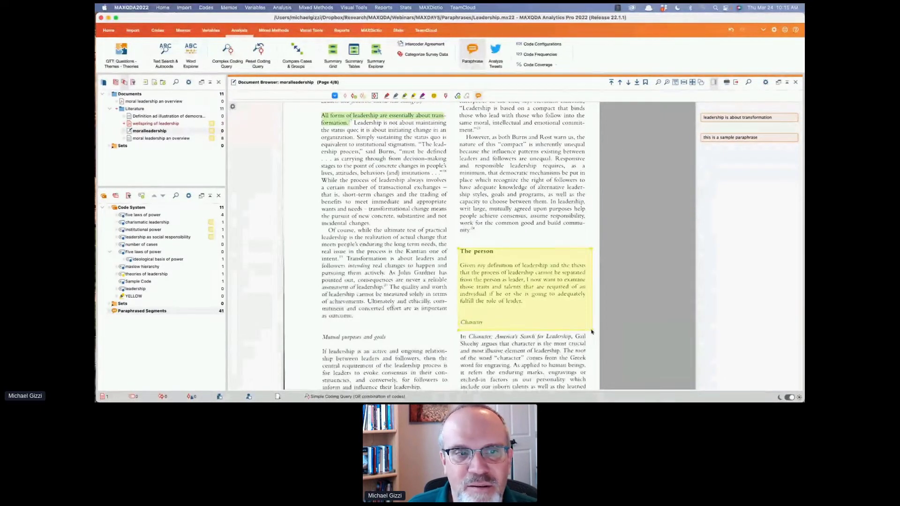
drag(591, 332, 591, 330)
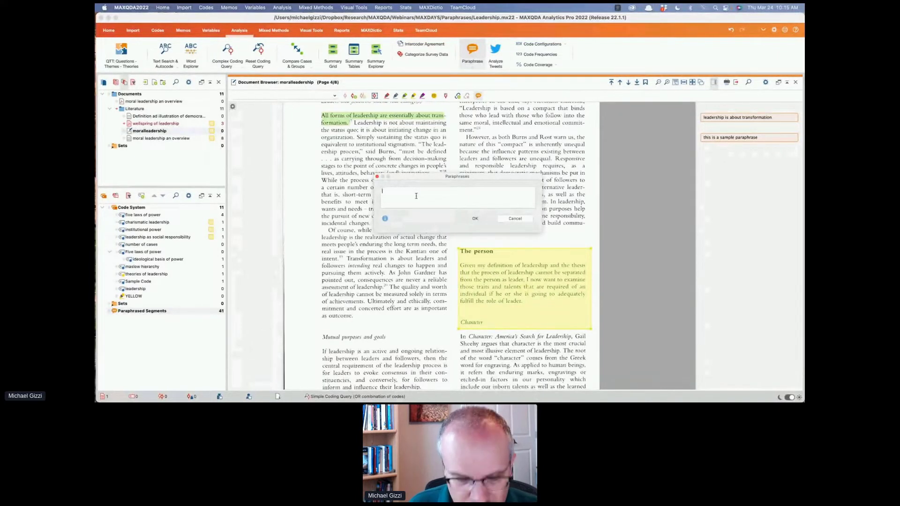
text(the person)
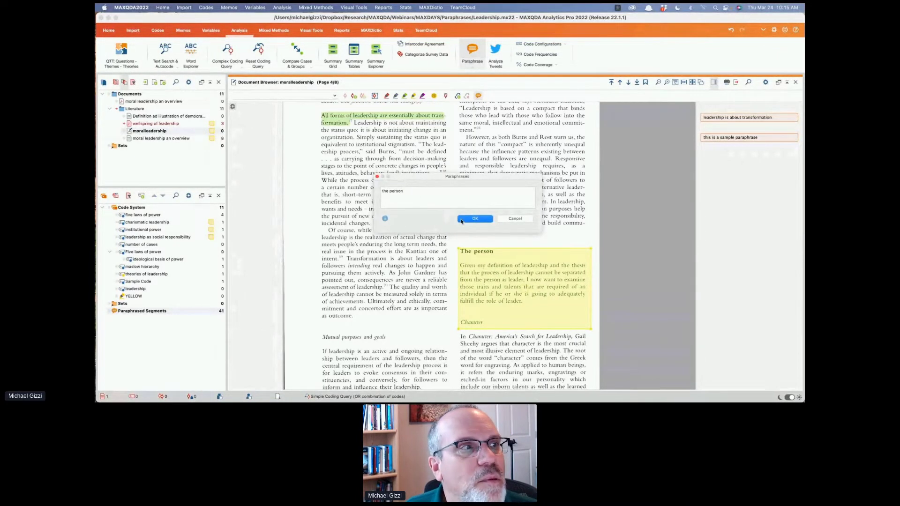
click(474, 220)
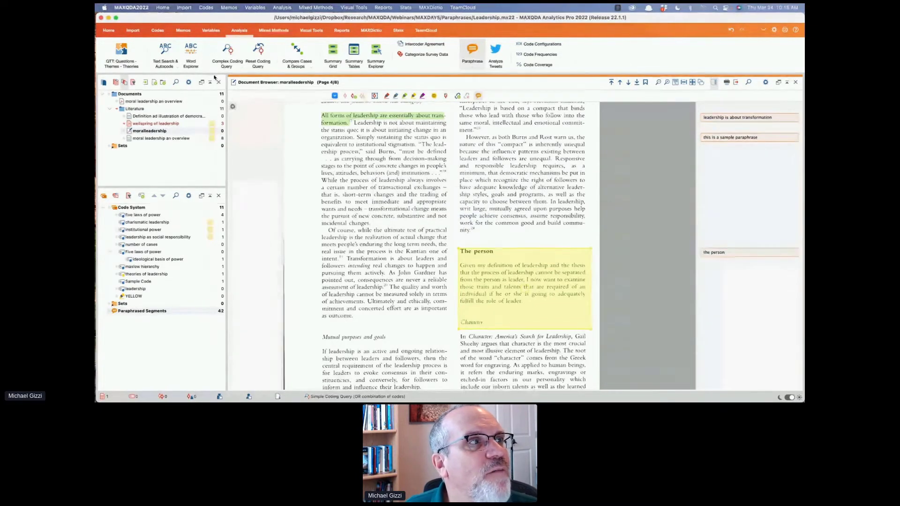
Step: Open the existing project netflix-litreview-webinar.mx22 and go to Figure 1.1 on identifying a company's strategy in "Chapter1 Thompson 2020"
click(109, 31)
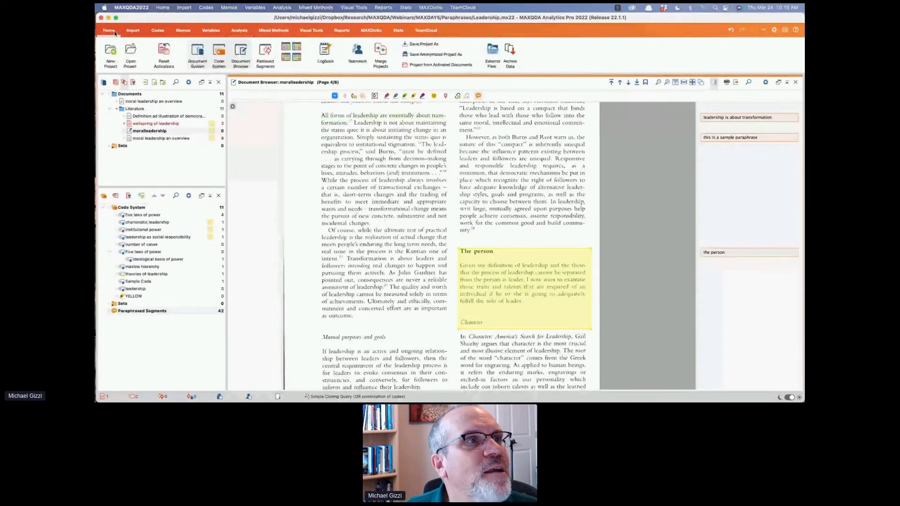
click(163, 8)
mouse_move(187, 35)
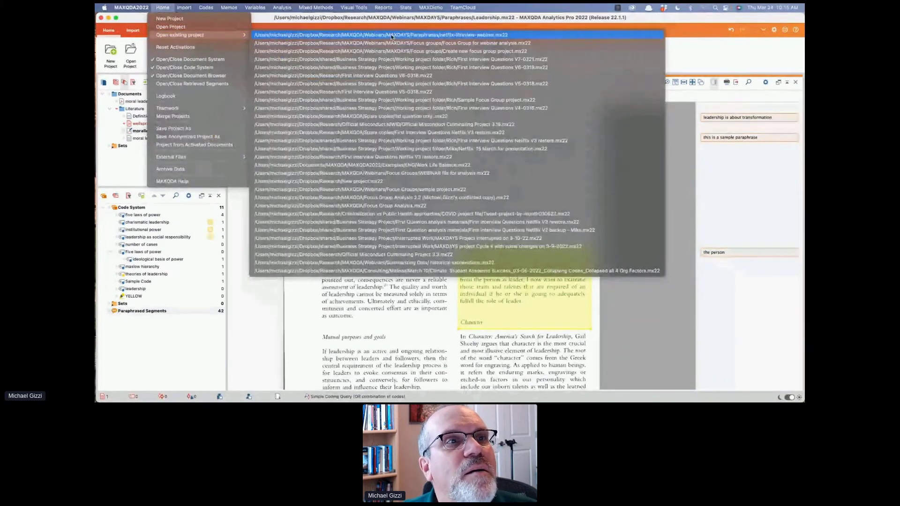
click(392, 36)
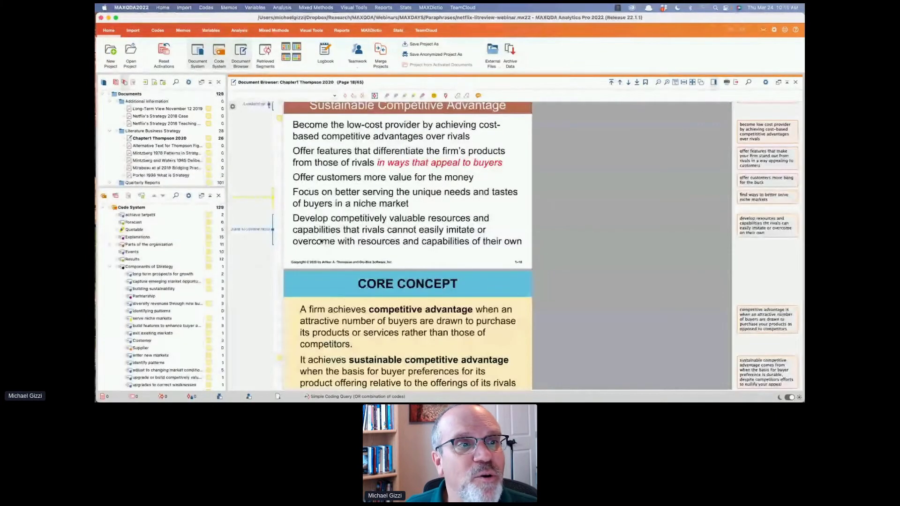
scroll(322, 242, down, 5)
scroll(373, 259, down, 4)
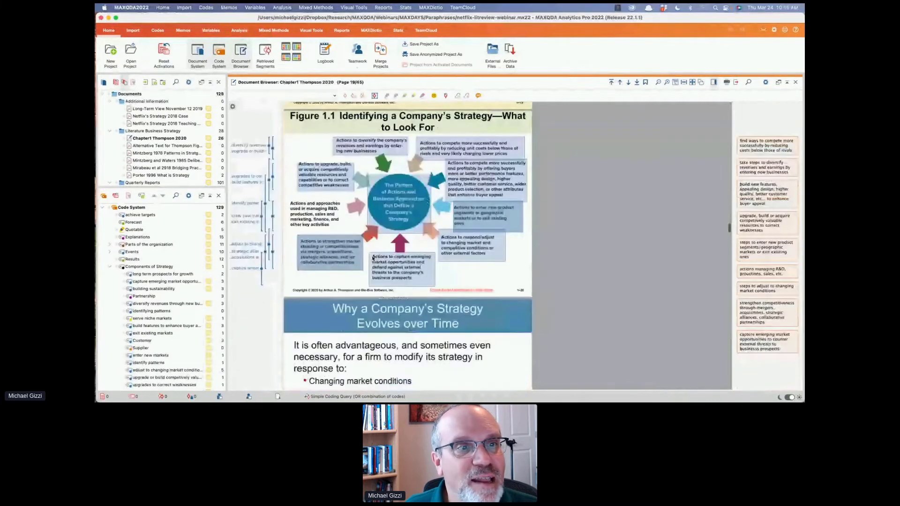
scroll(373, 259, down, 1)
scroll(373, 258, down, 1)
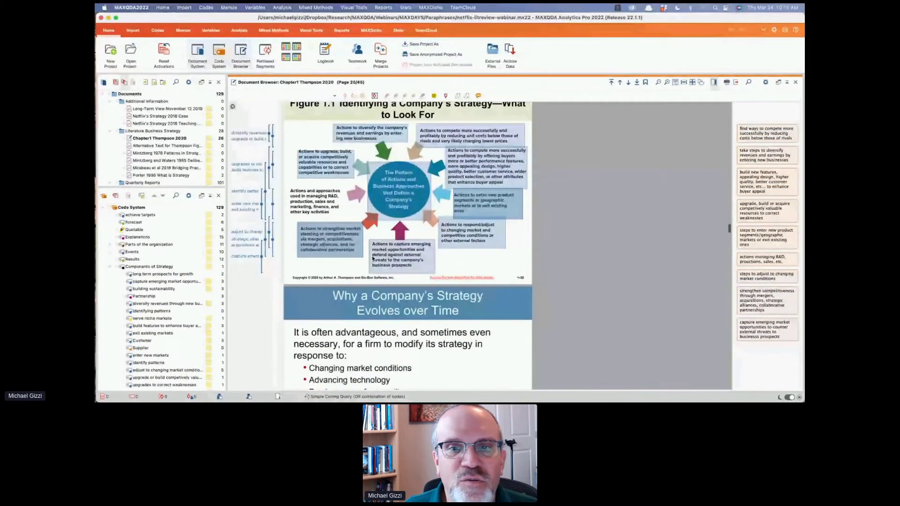
scroll(373, 259, down, 1)
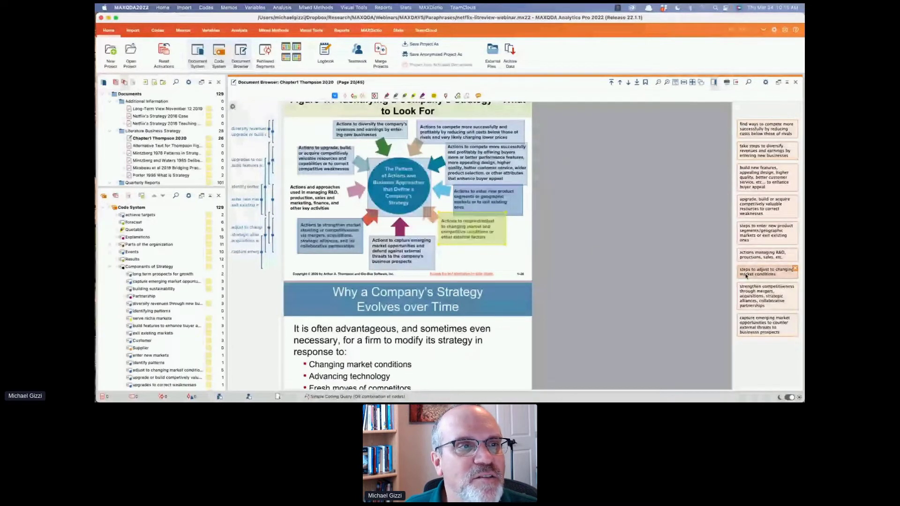
Step: Copy the text of the paraphrase "steps to adjust to changing market conditions" and delete that paraphrase
double_click(764, 273)
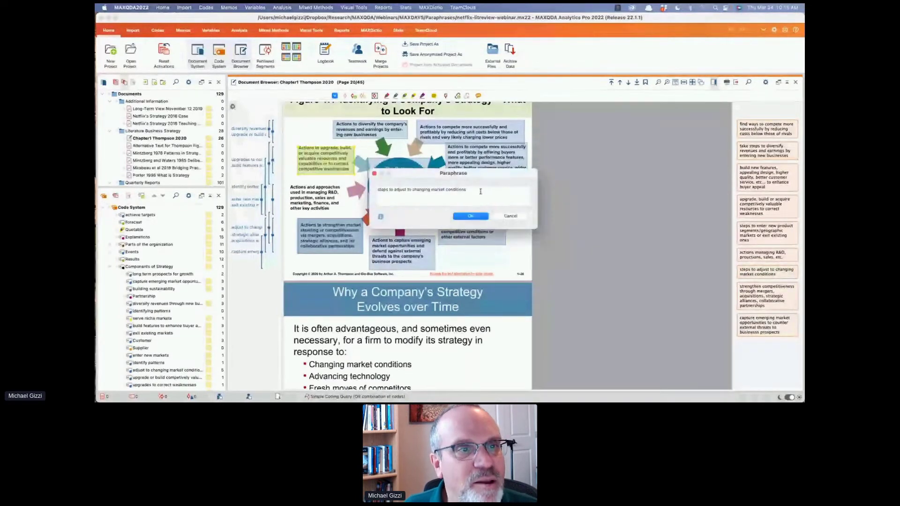
triple_click(480, 191)
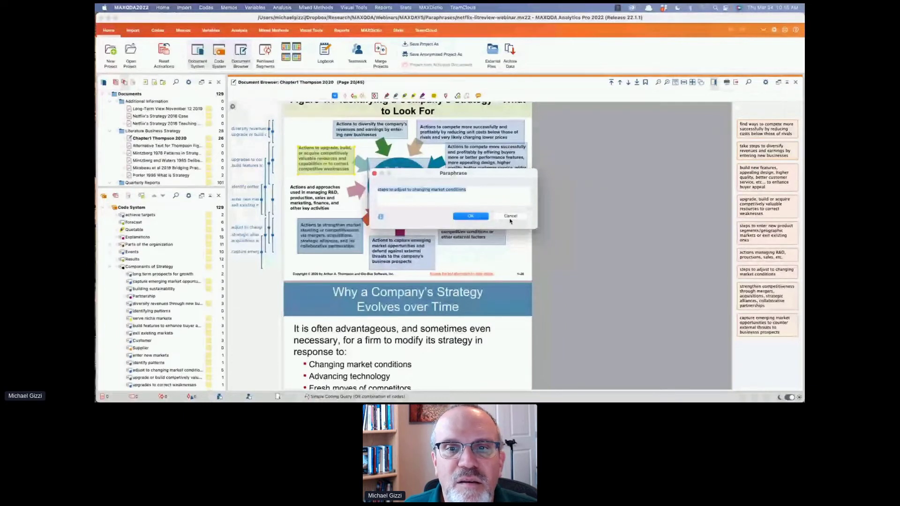
click(510, 217)
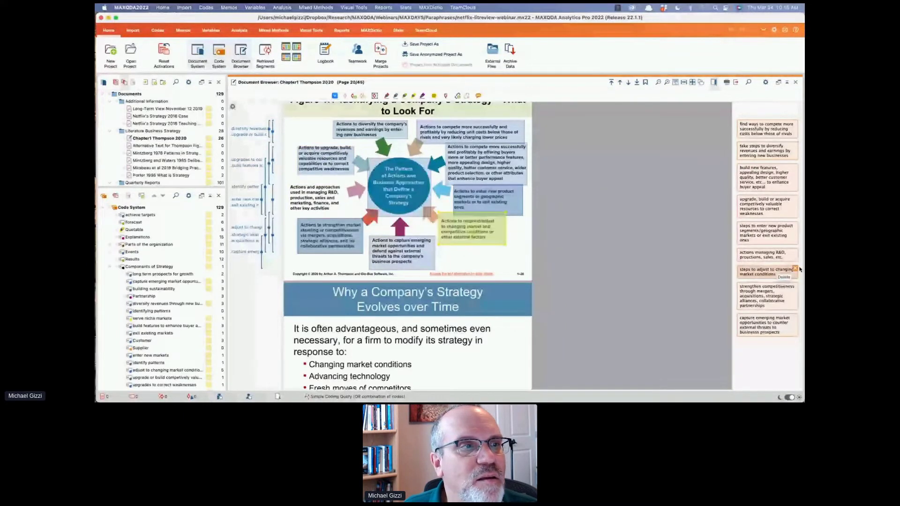
click(796, 269)
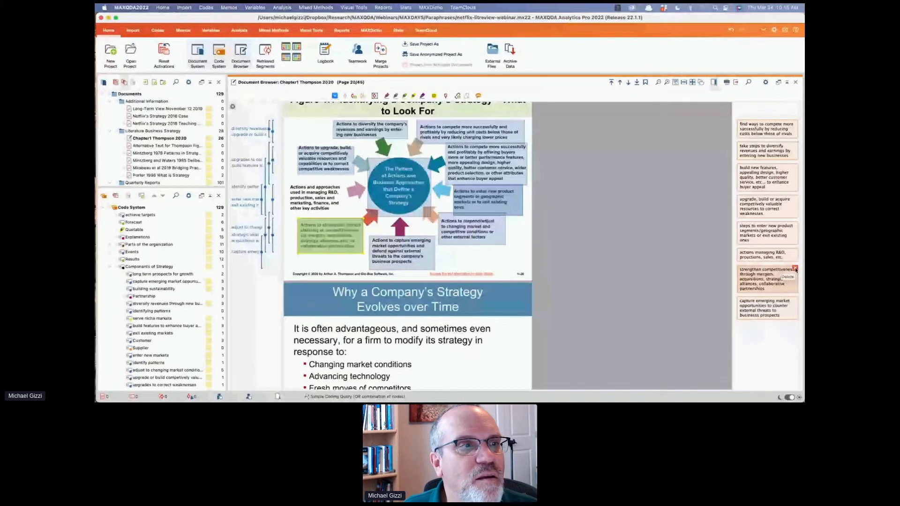
click(483, 259)
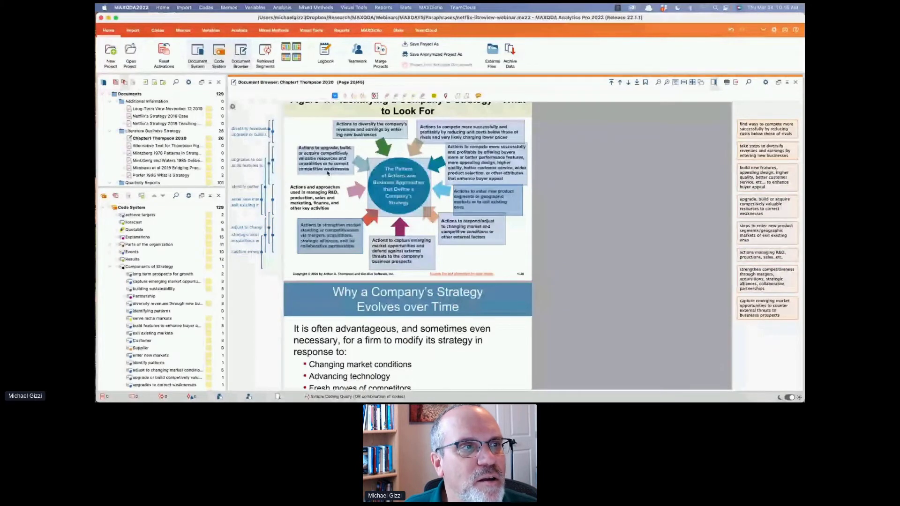
Step: With paraphrase mode on, frame the "Actions and approaches used in managing R&D" text in Figure 1.1 and paraphrase it as "steps to adjust to changing market conditions"
scroll(327, 174, up, 3)
drag(292, 123, 385, 183)
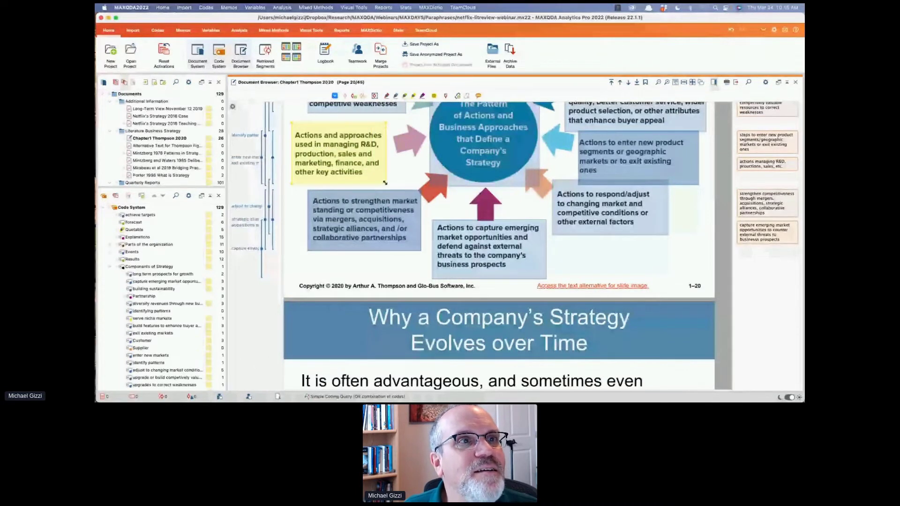
click(239, 30)
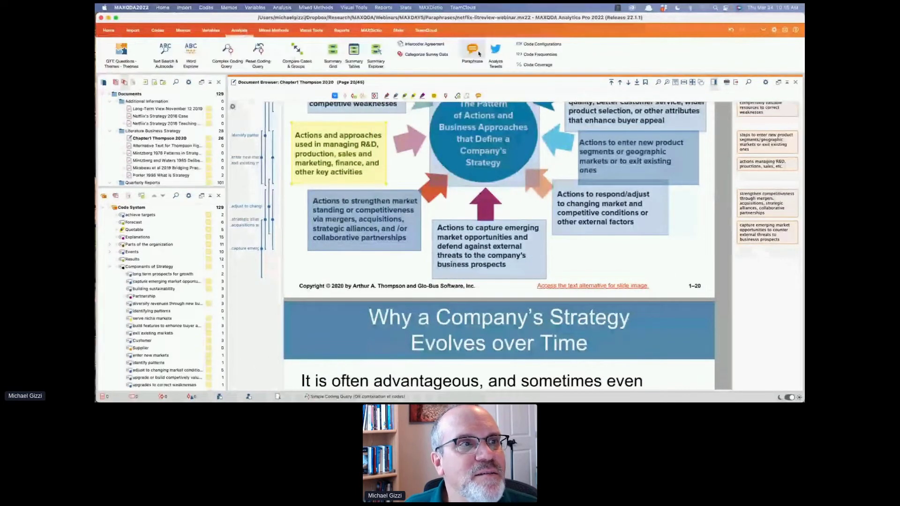
click(291, 124)
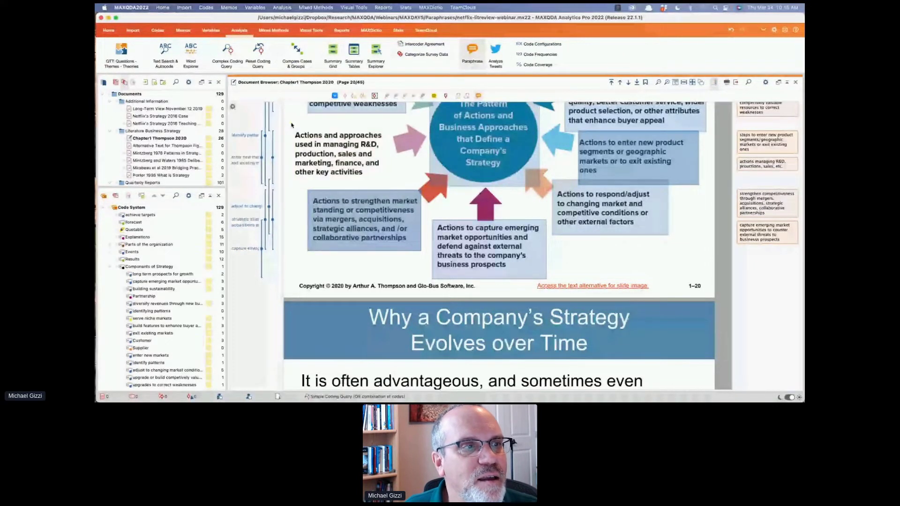
drag(291, 125, 386, 184)
text(steps to adjust to changing market conditions)
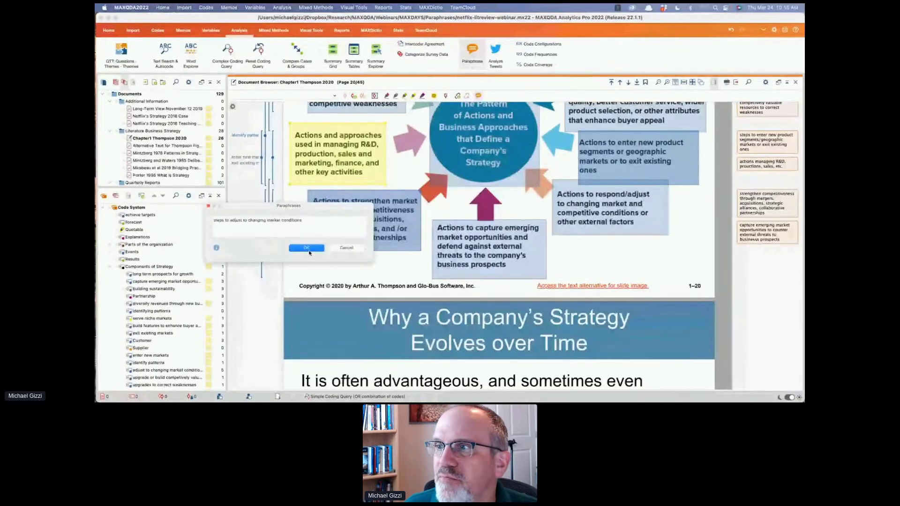
click(310, 250)
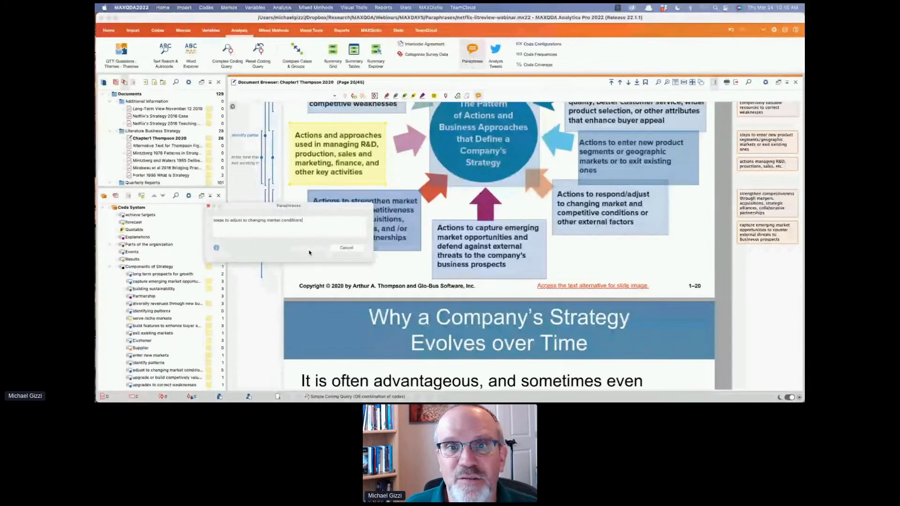
click(307, 249)
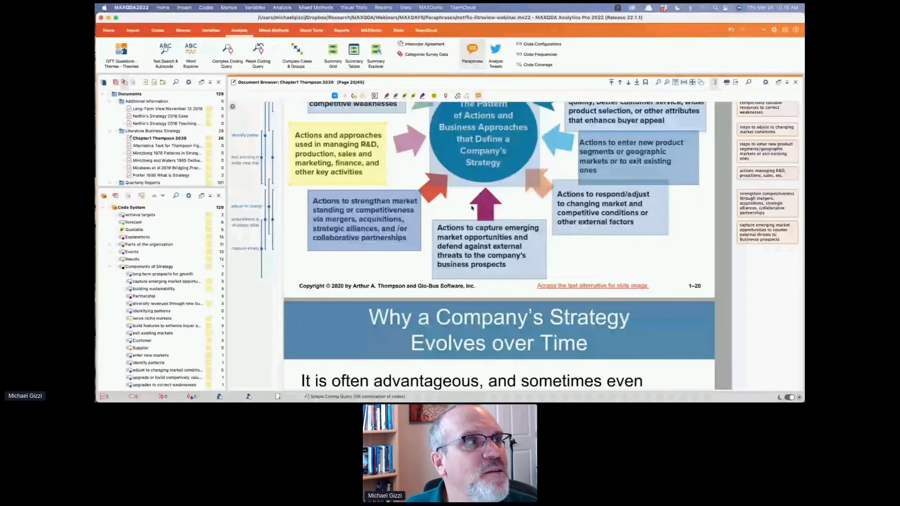
Step: Switch back to the existing project Leadership.mx22
click(163, 8)
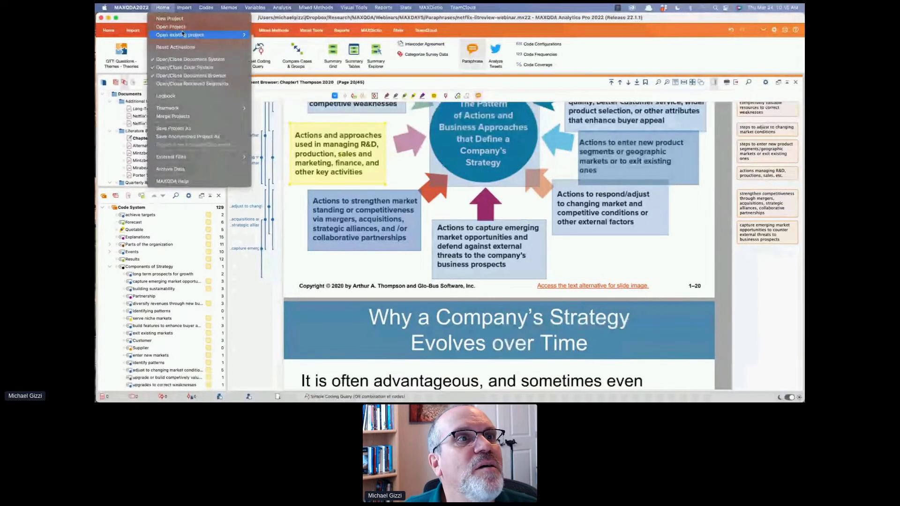
mouse_move(189, 35)
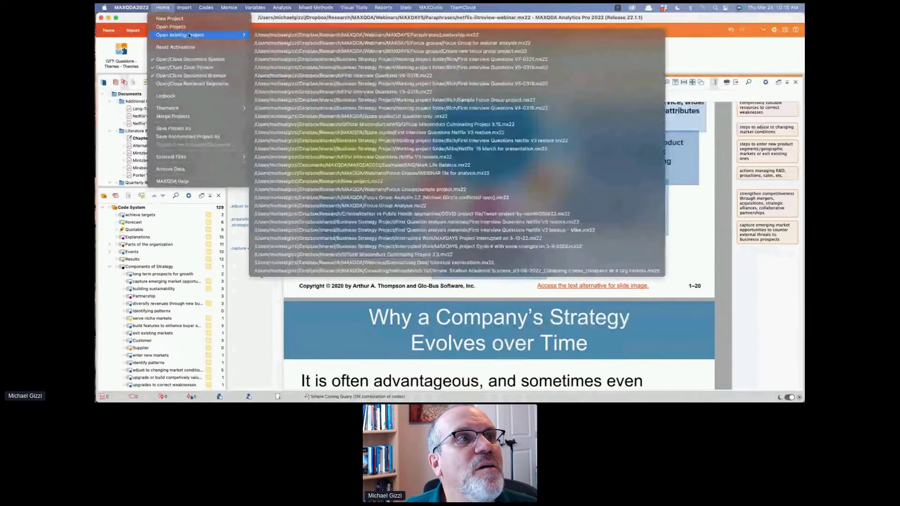
click(322, 36)
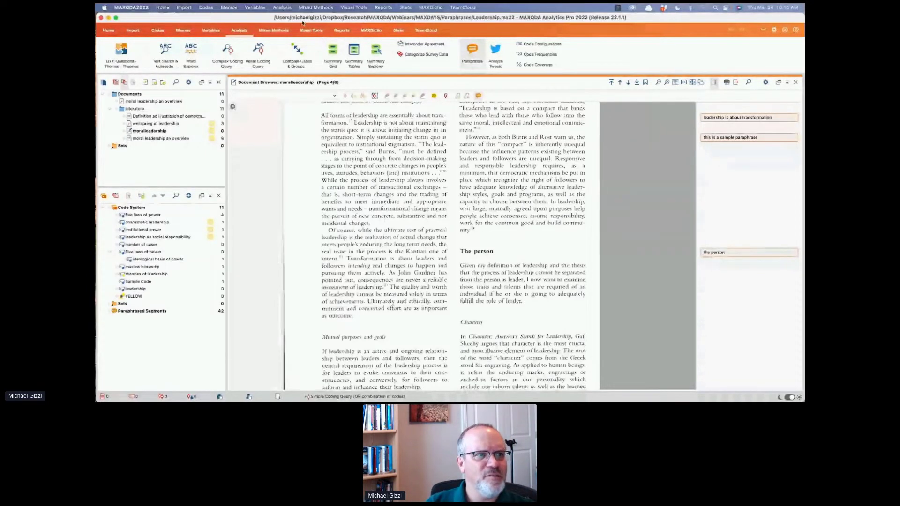
Step: Open the document "moral leadership an overview" and go to its Introduction
double_click(151, 139)
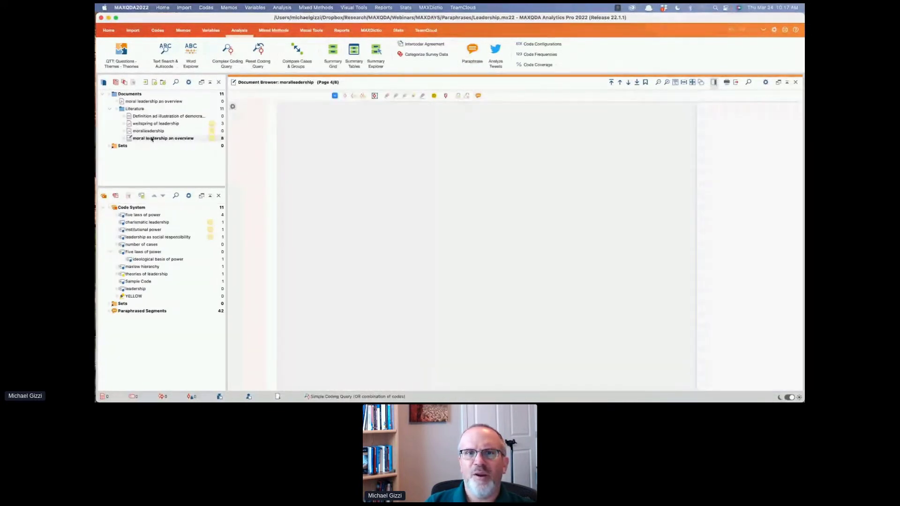
scroll(435, 215, up, 6)
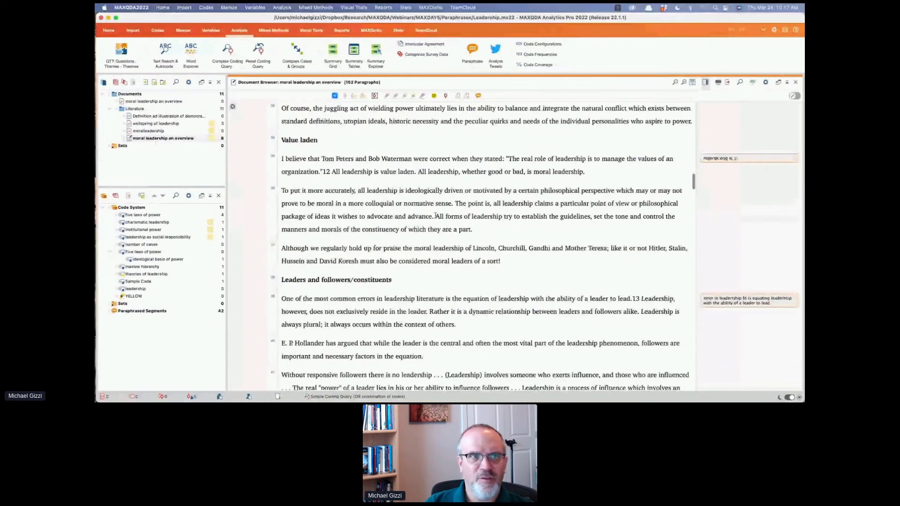
scroll(435, 215, up, 10)
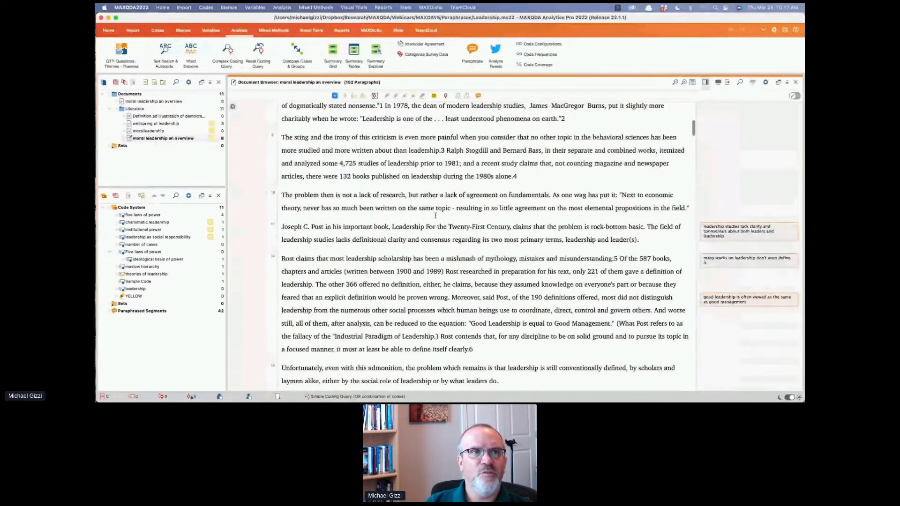
scroll(435, 215, up, 8)
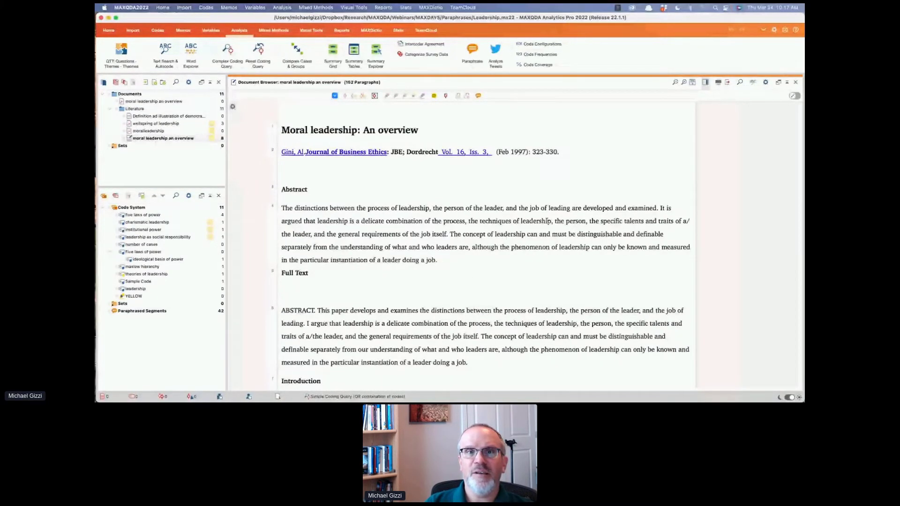
scroll(547, 220, down, 2)
scroll(547, 221, down, 3)
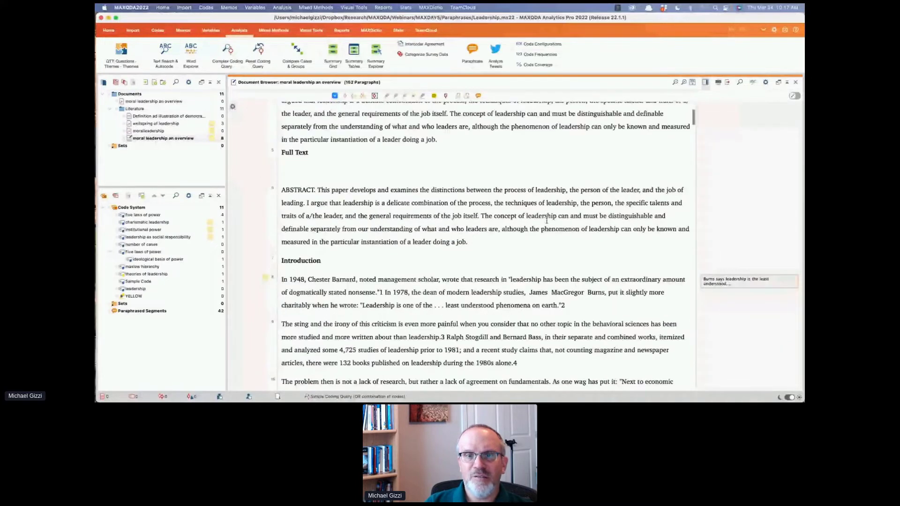
scroll(547, 221, down, 1)
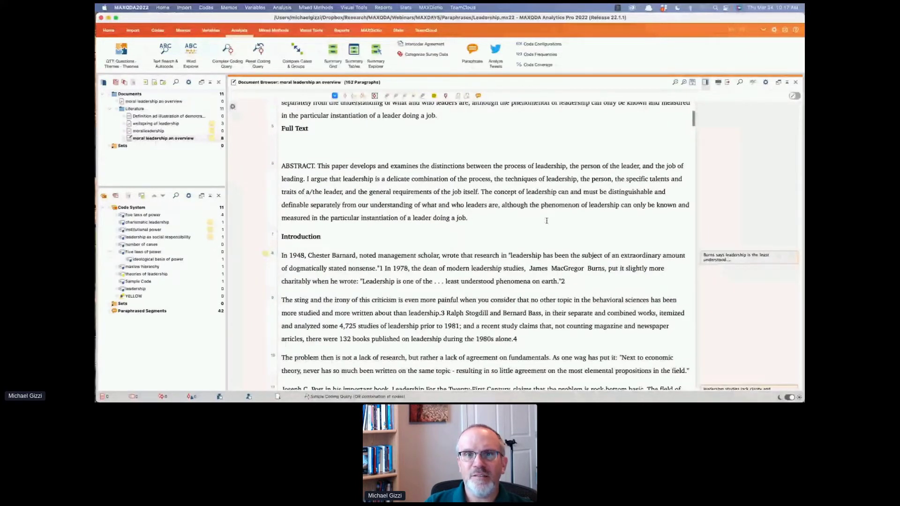
Step: Display memos alongside paraphrases in the document sidebar, turning the paraphrases off and on again
right_click(730, 165)
click(751, 180)
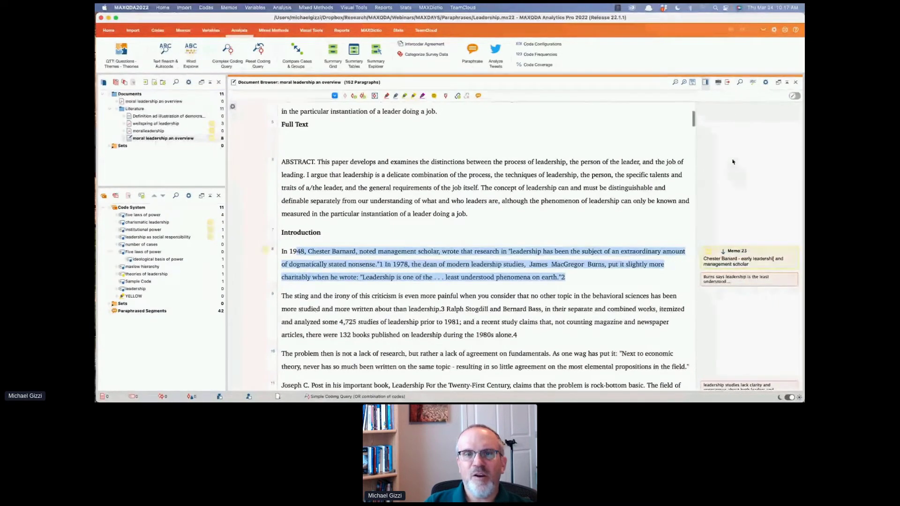
right_click(733, 161)
click(757, 190)
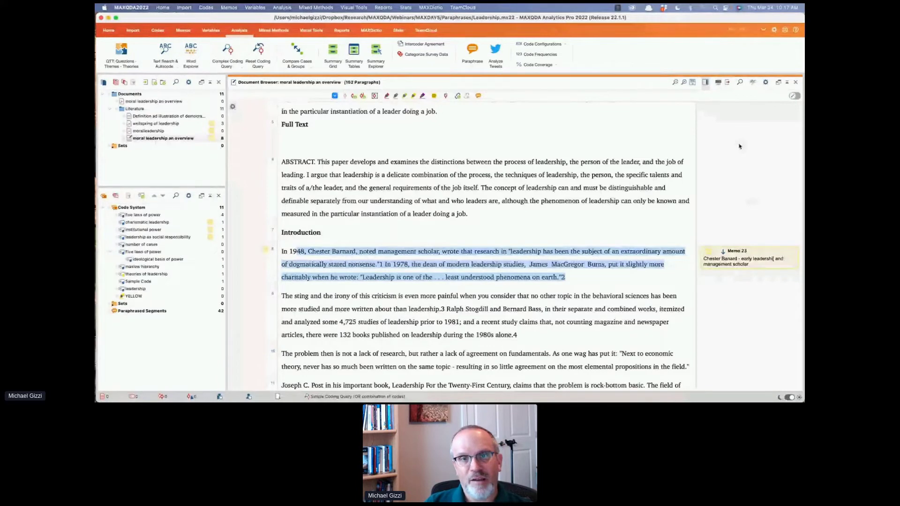
right_click(739, 144)
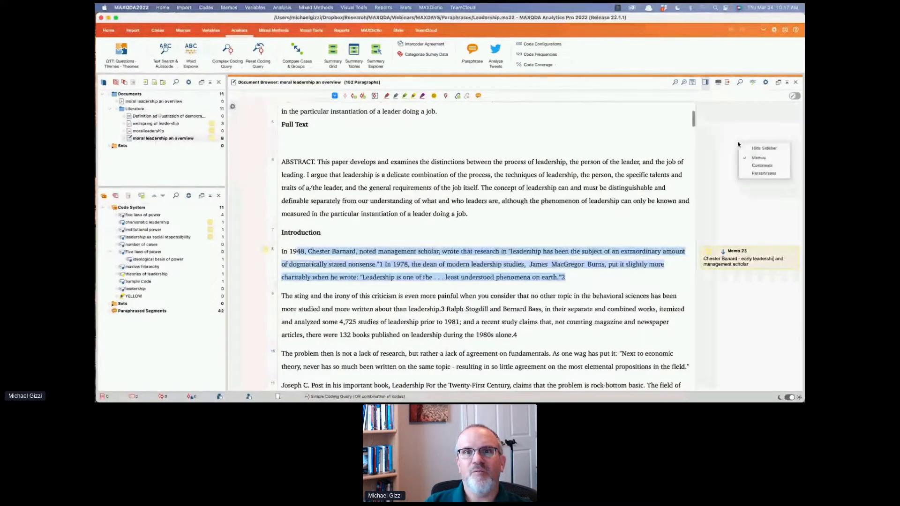
click(760, 176)
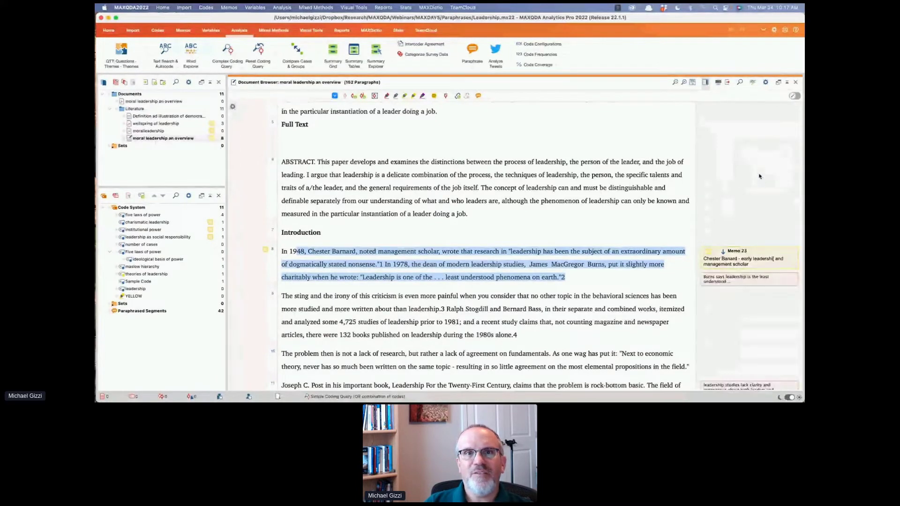
Step: Hide and restore the sidebar, and look through the paraphrases beside the Introduction's paragraphs
click(706, 83)
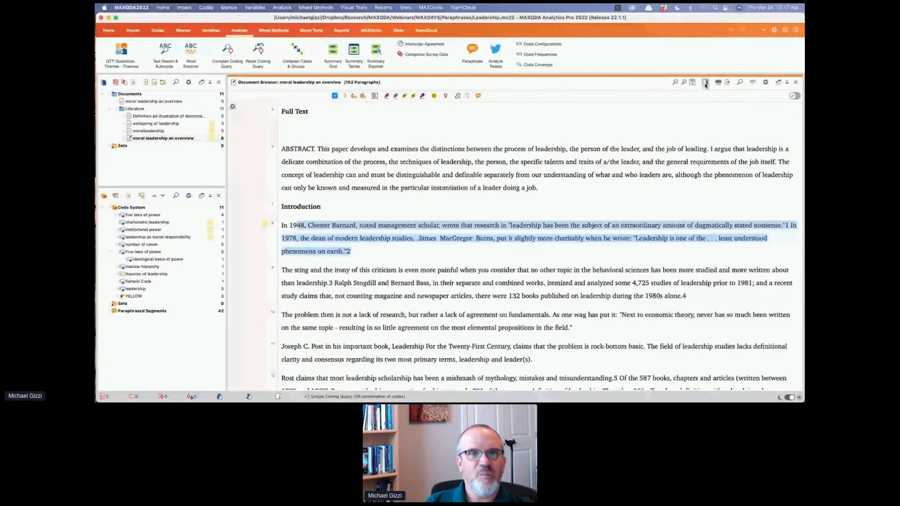
click(705, 83)
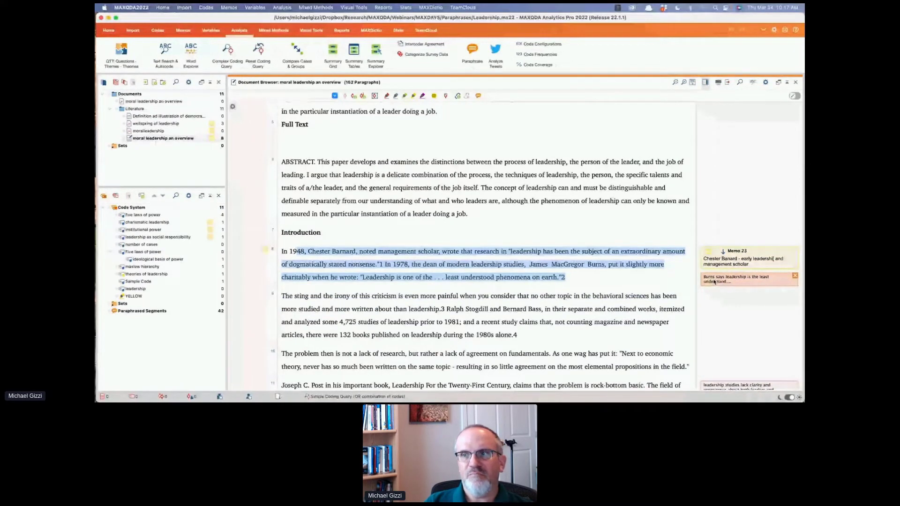
scroll(717, 323, down, 3)
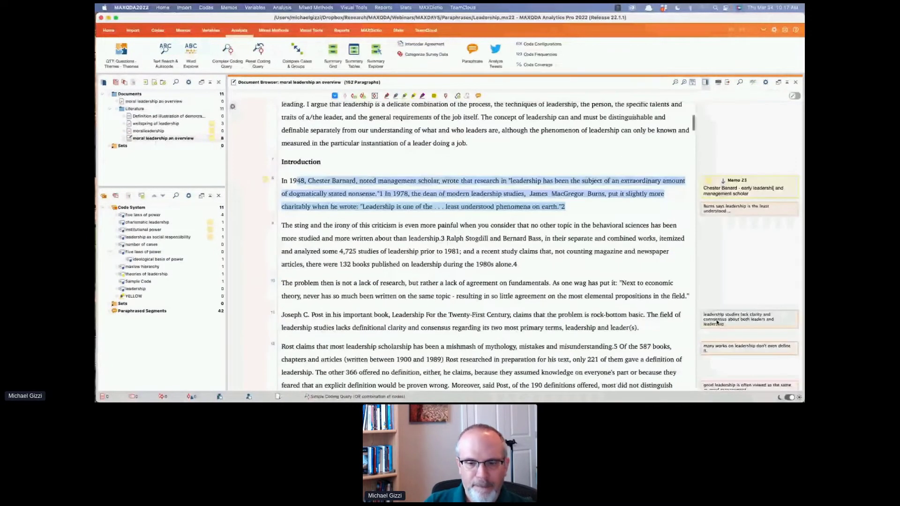
scroll(717, 323, down, 8)
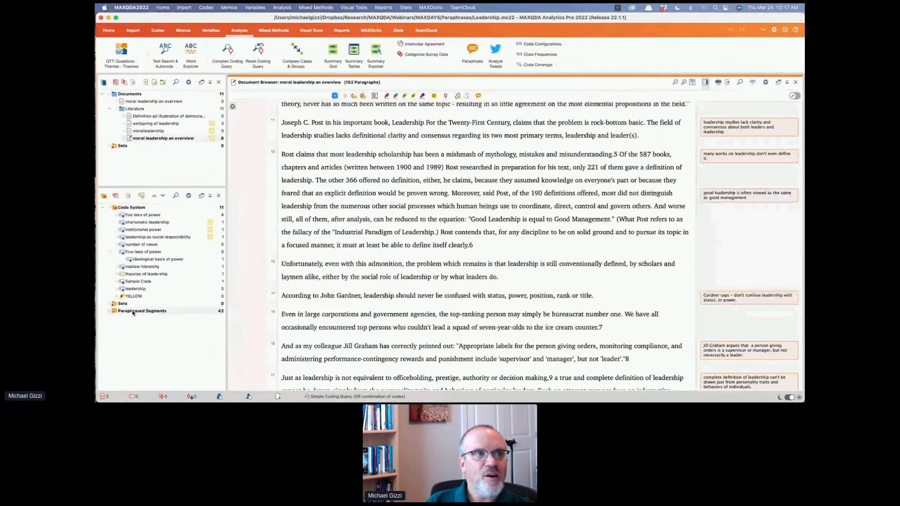
Step: List the coded segments of "charismatic leadership", view the segment in its document, and close the list
double_click(148, 224)
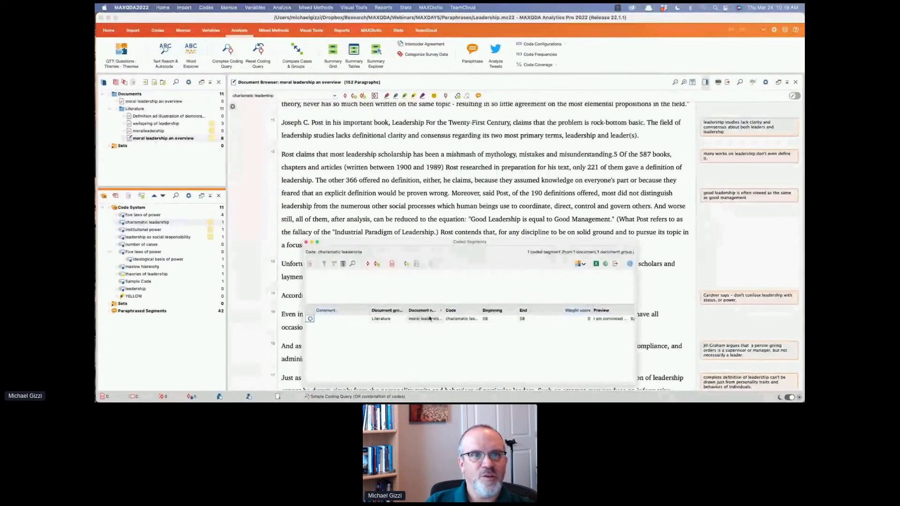
click(437, 322)
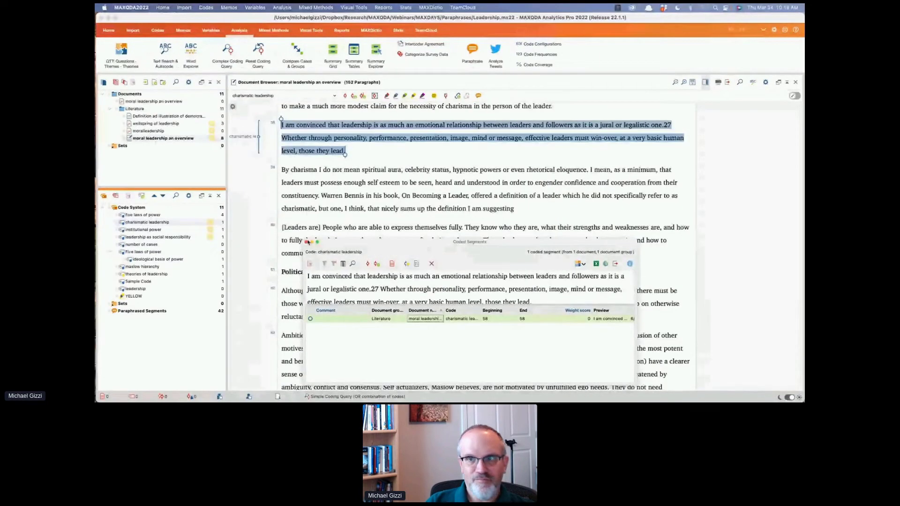
click(306, 242)
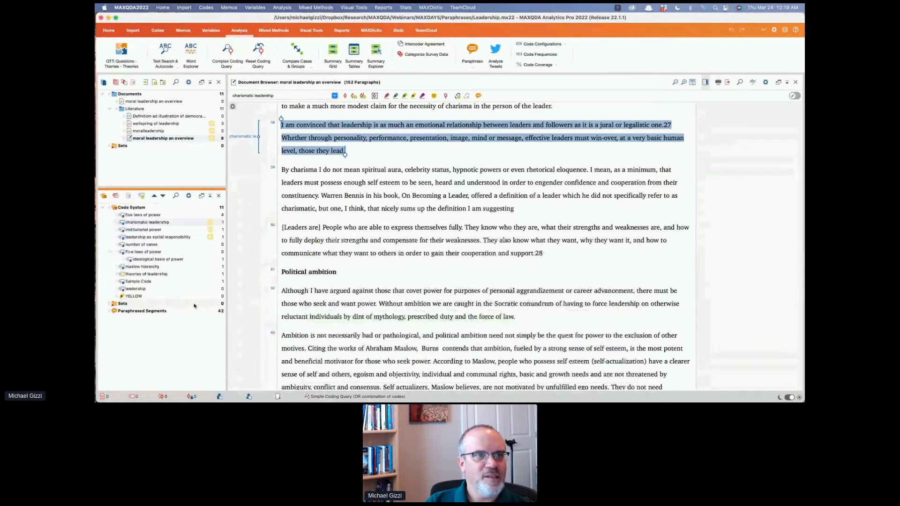
Step: Open the list of all paraphrased segments and view the source passages for "leadership and leader are not synonymous" and "all types of leadership involve power"
double_click(152, 312)
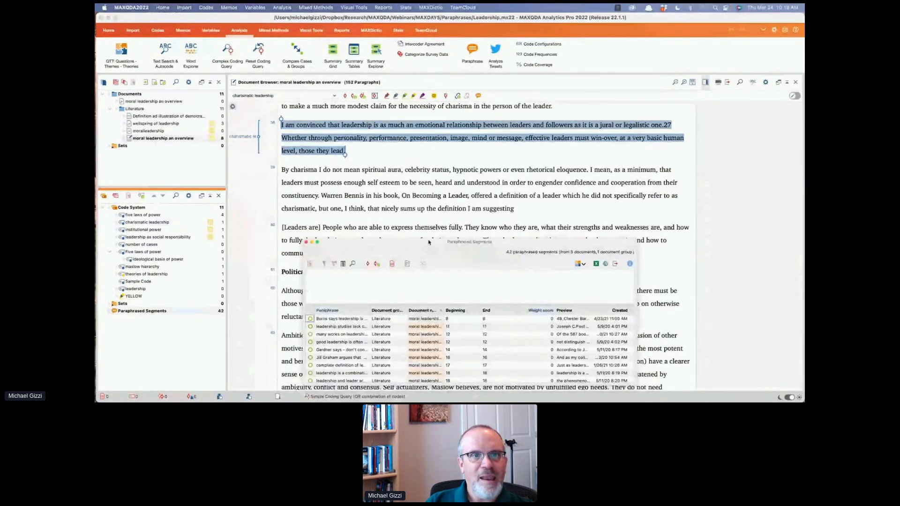
drag(431, 244, 424, 150)
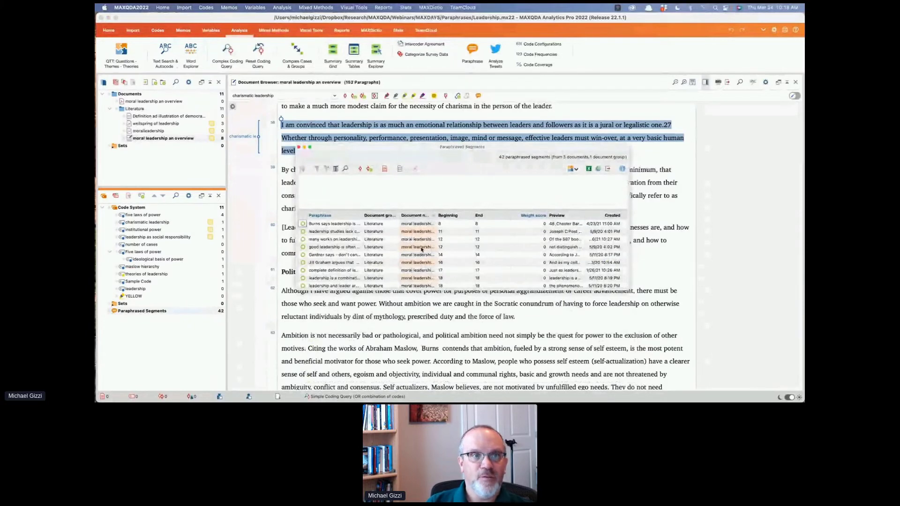
scroll(422, 250, down, 2)
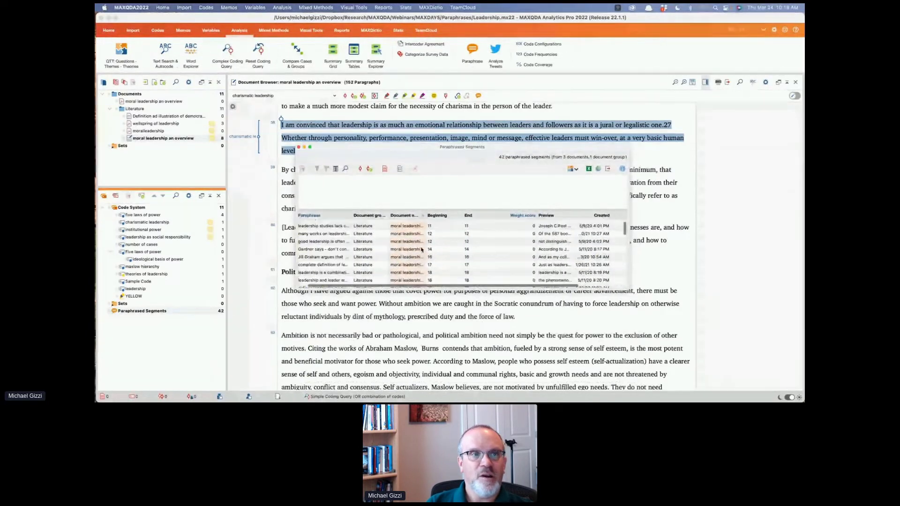
scroll(421, 250, down, 3)
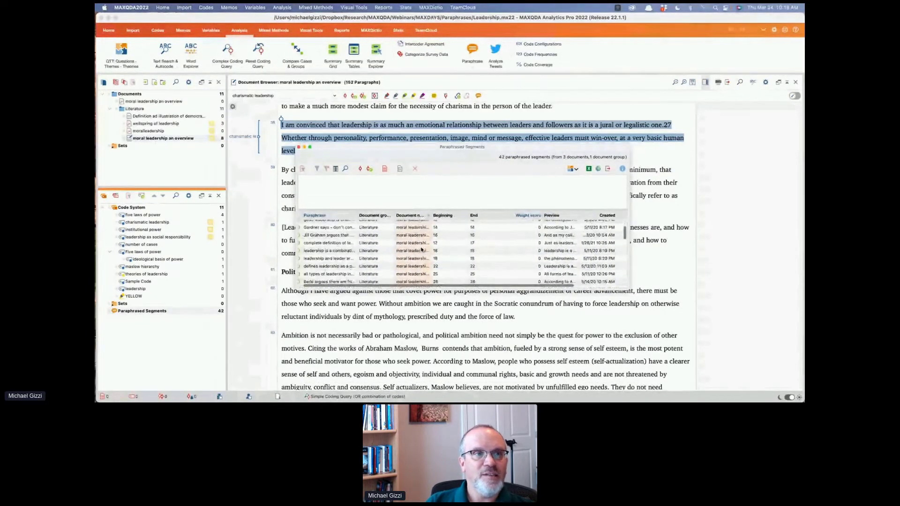
click(421, 249)
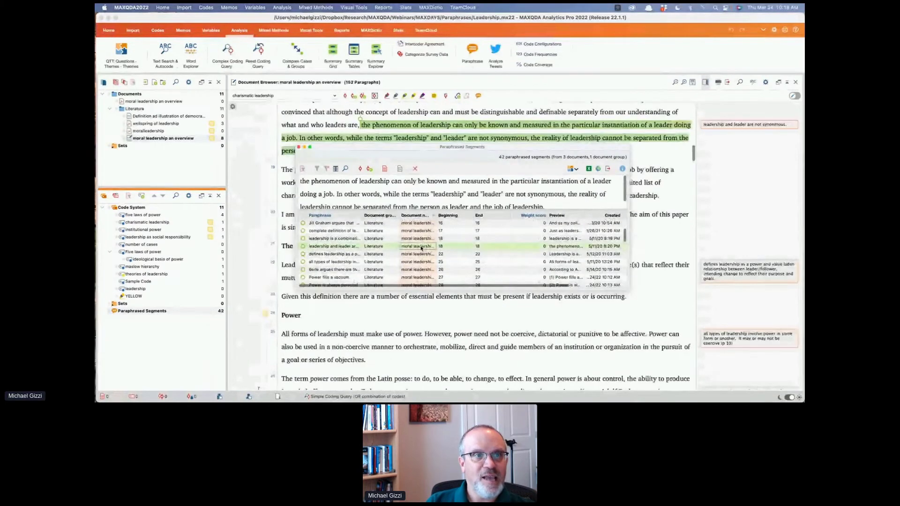
click(421, 262)
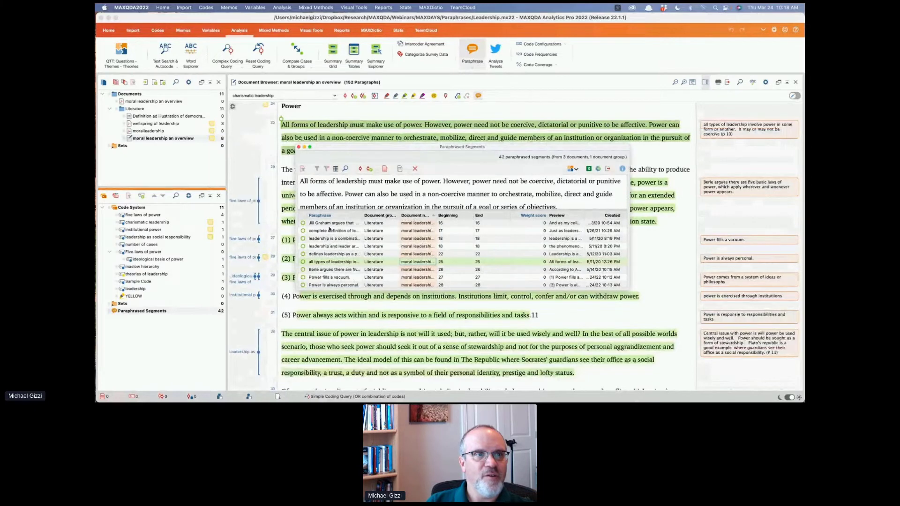
Step: Widen the Paraphrase column and view the source passage of the paraphrase about a person giving orders, closing the list when finished
drag(362, 215, 411, 217)
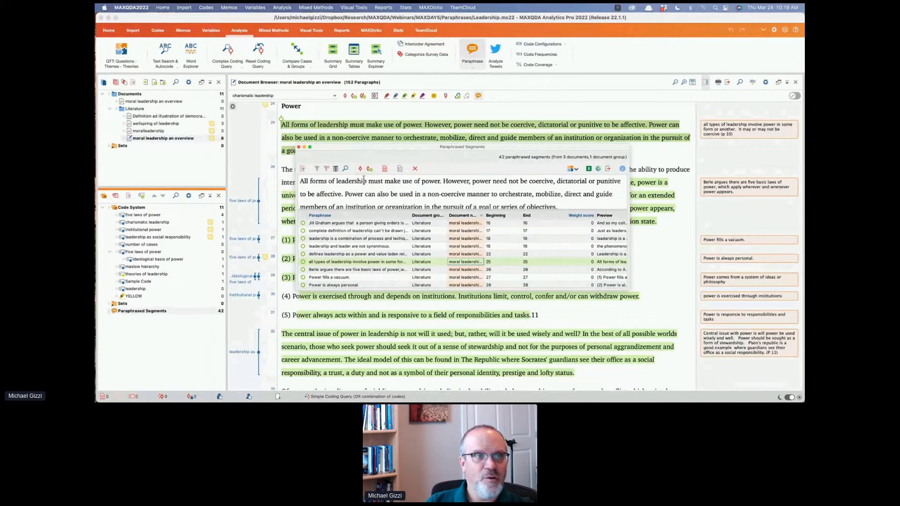
click(385, 224)
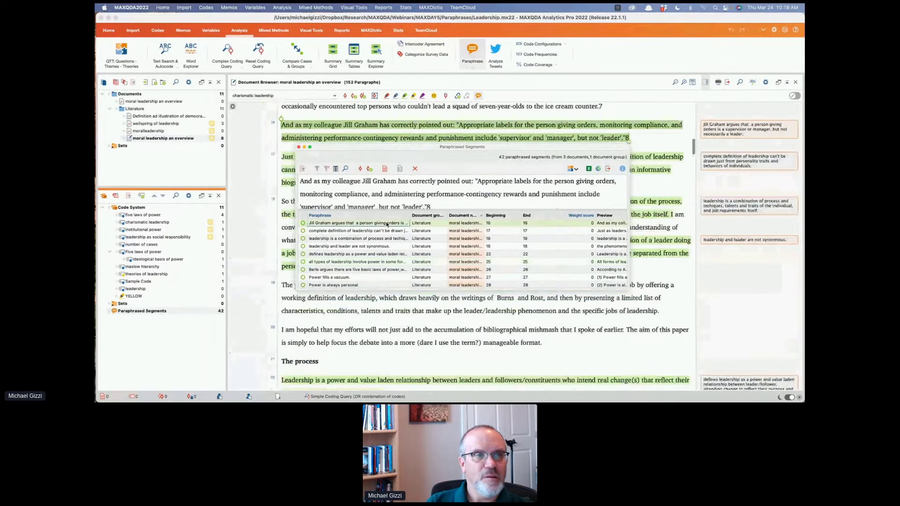
scroll(387, 225, up, 1)
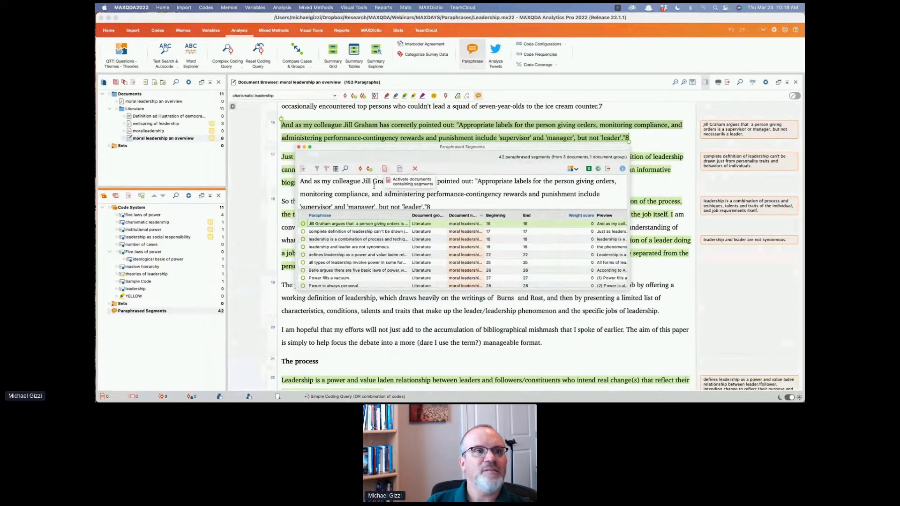
click(298, 147)
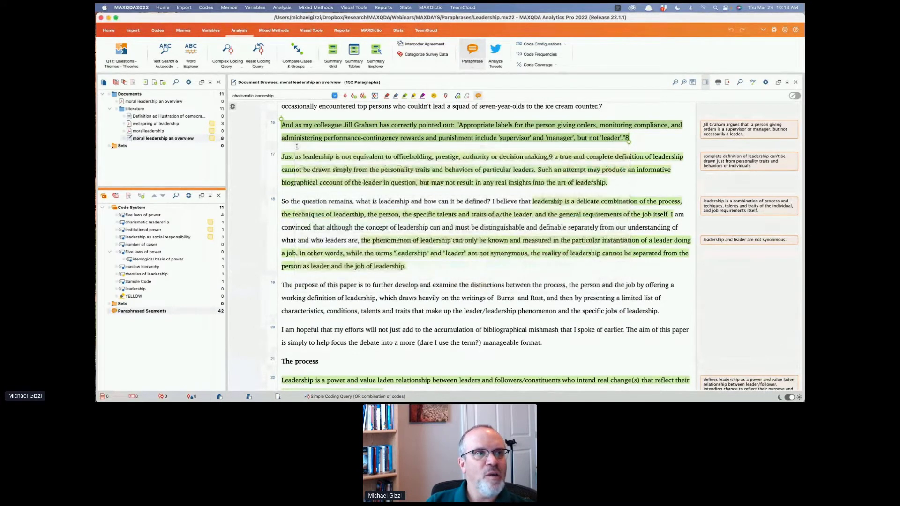
Step: Activate the document "wellspring of leadership" and restrict the paraphrased segments list to activated documents
click(128, 125)
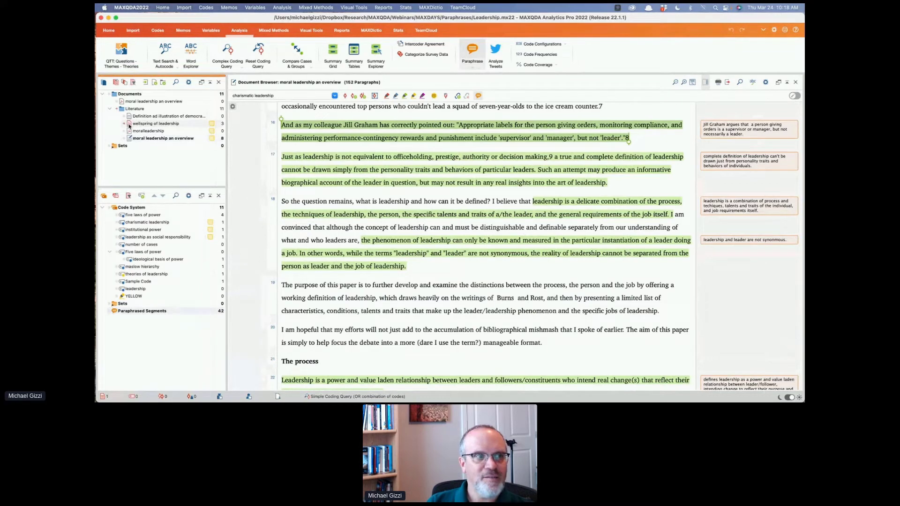
click(158, 313)
double_click(158, 313)
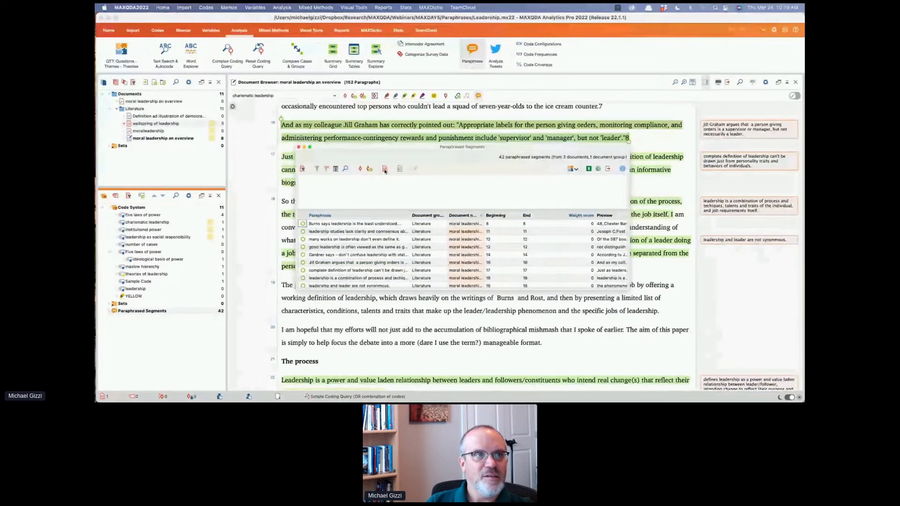
click(303, 169)
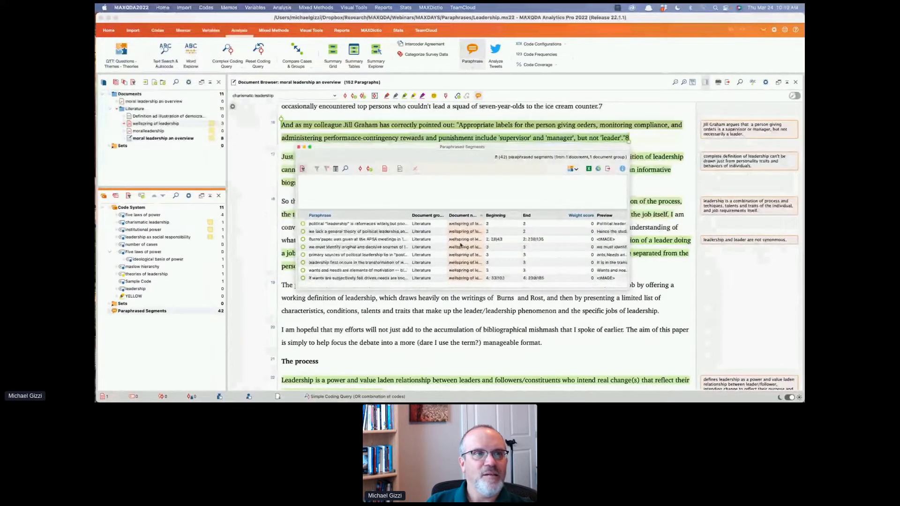
Step: Review the "wellspring of leadership" paraphrases one by one with their source passages, from the APSA meetings entry to the last and back to the first
click(368, 240)
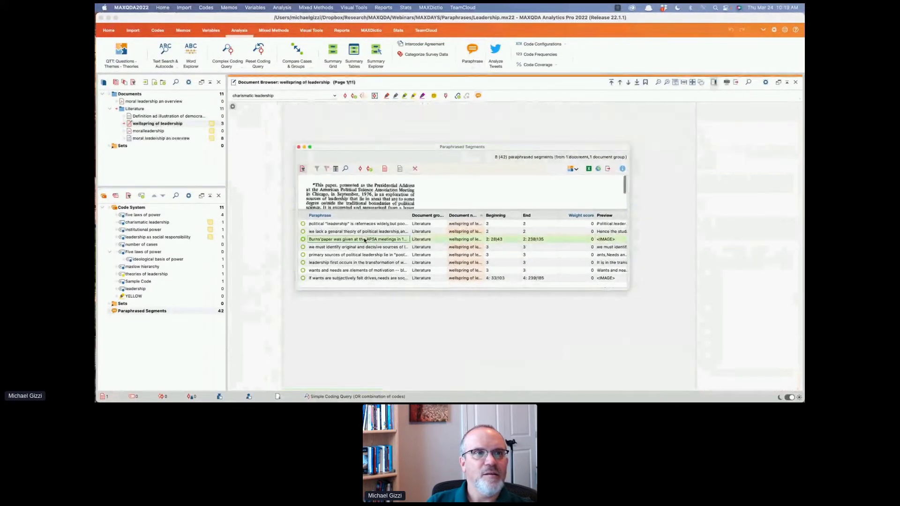
key(Down)
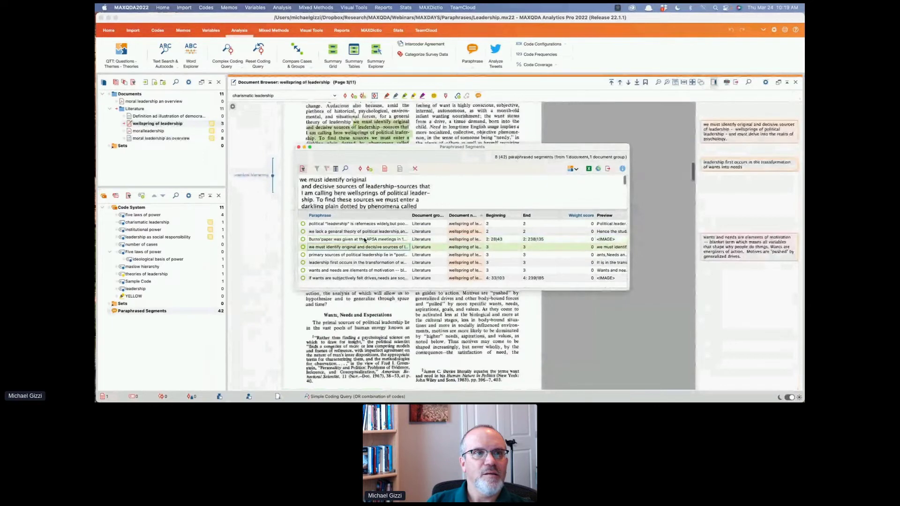
key(Down)
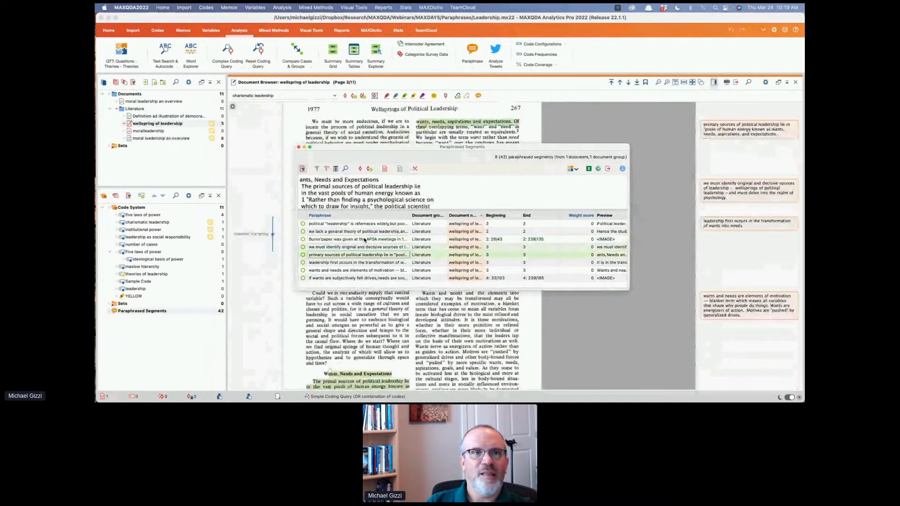
key(Down)
key(Down)
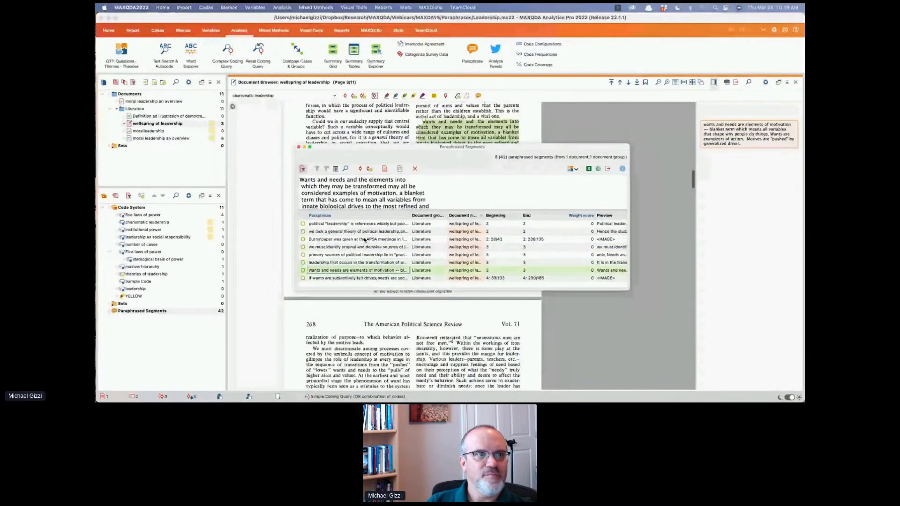
key(Down)
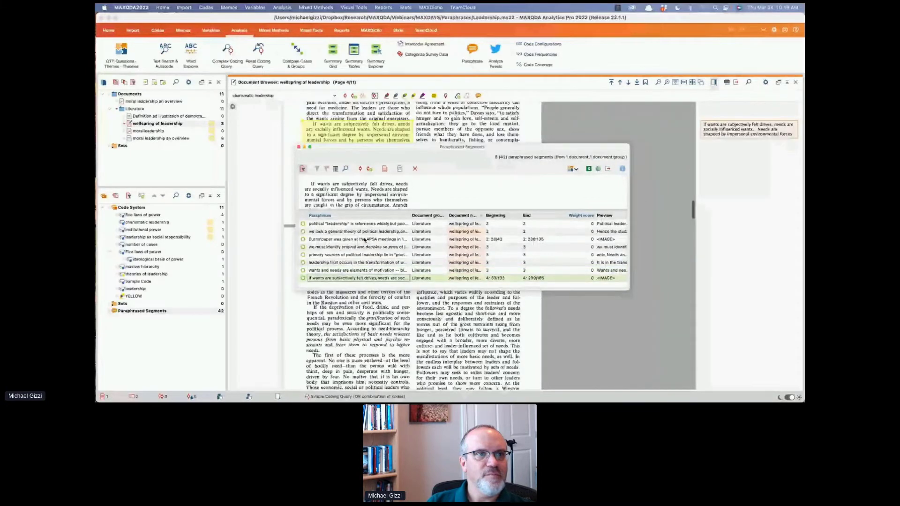
key(Up)
key(Up)
key(Up)
key(Up)
key(Up)
key(Up)
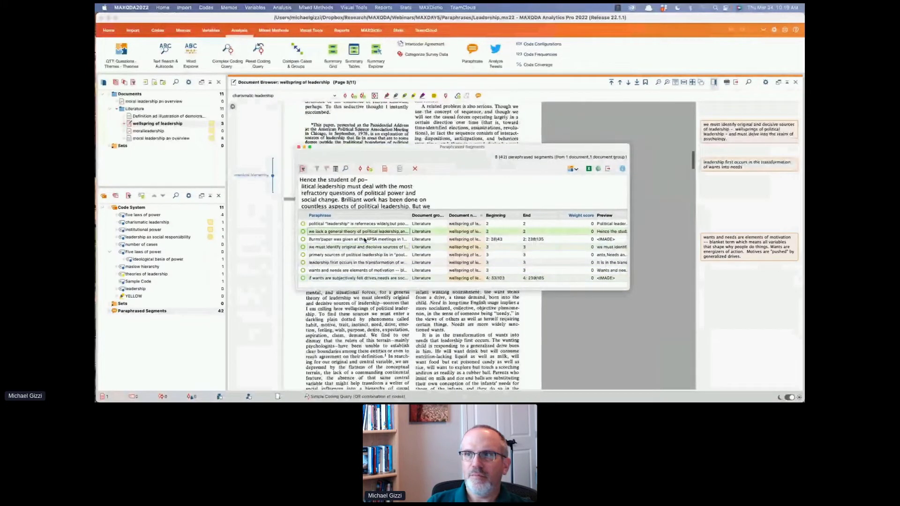
key(Up)
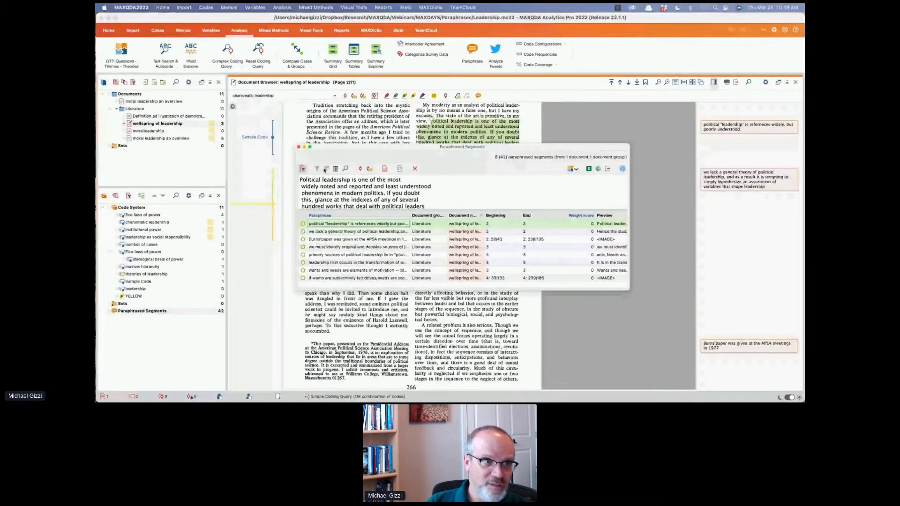
click(299, 148)
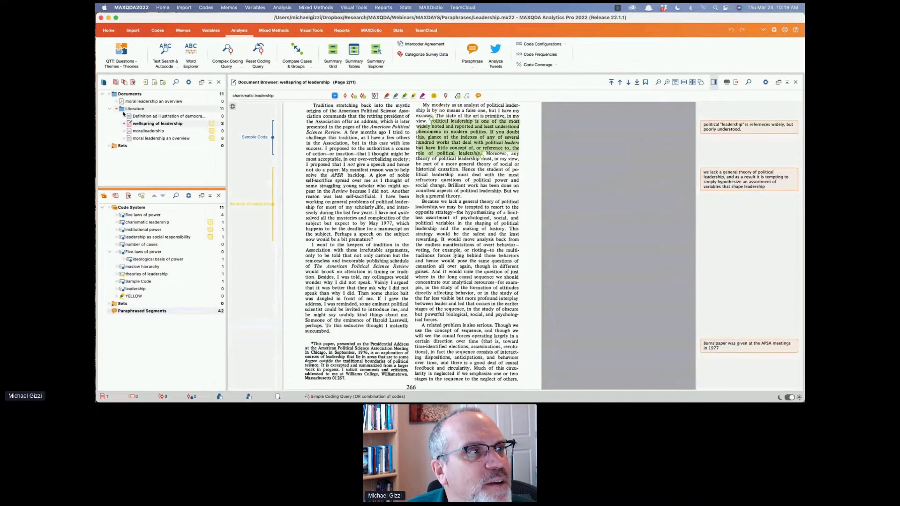
Step: Reset the document activations and activate all documents that contain paraphrases
click(115, 82)
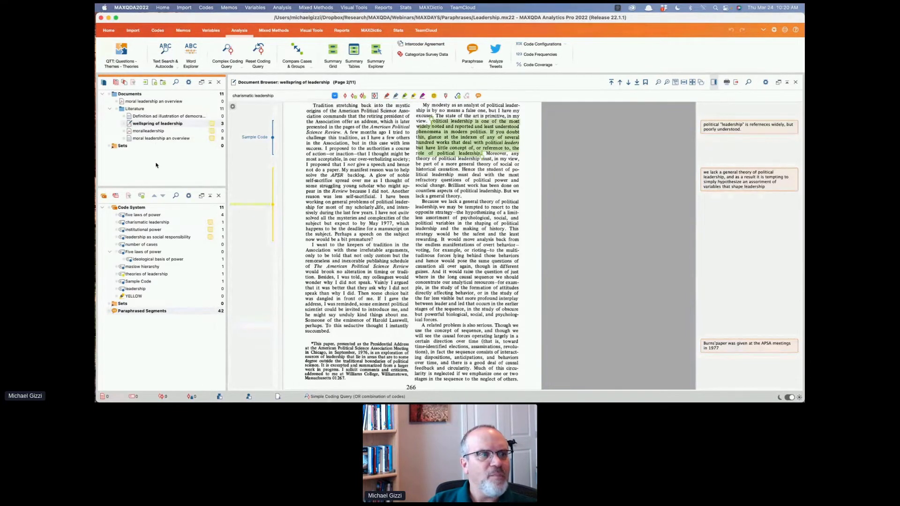
right_click(139, 315)
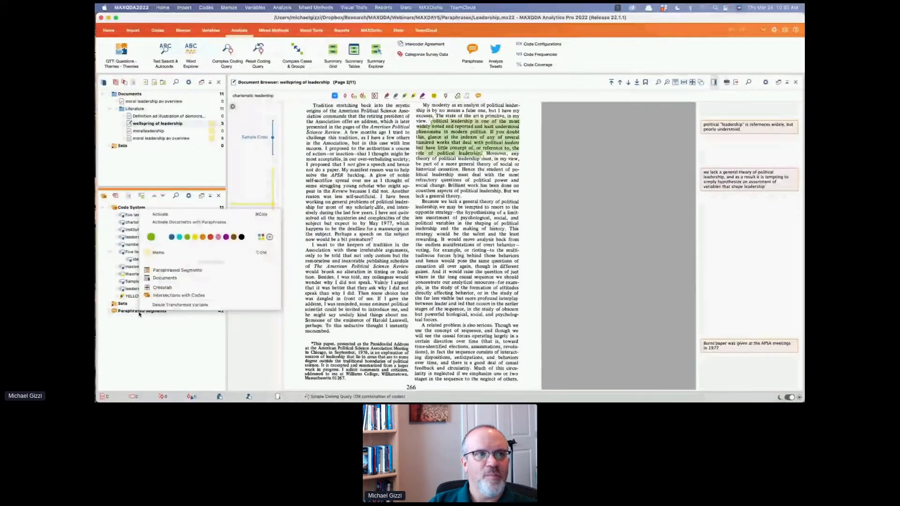
click(176, 223)
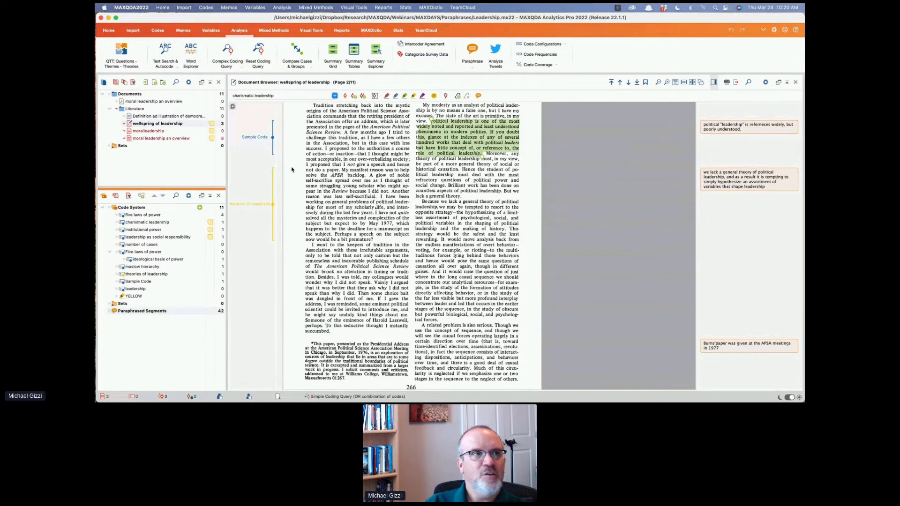
Step: Explore the term "general theory" across the documents and own writing with the Word Explorer
click(174, 56)
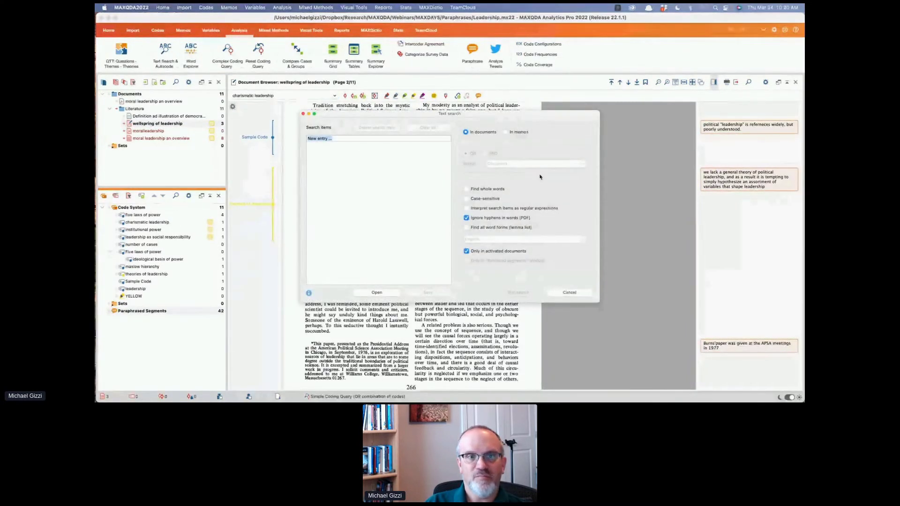
click(567, 295)
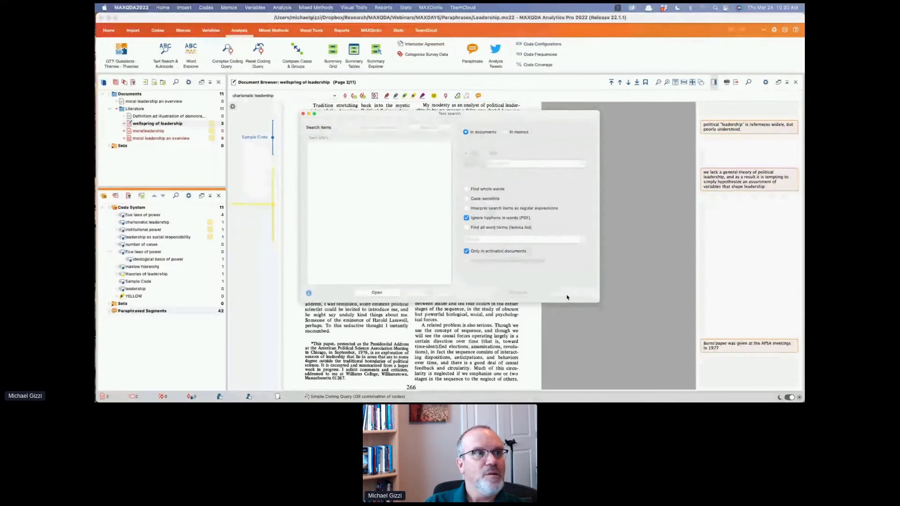
click(190, 53)
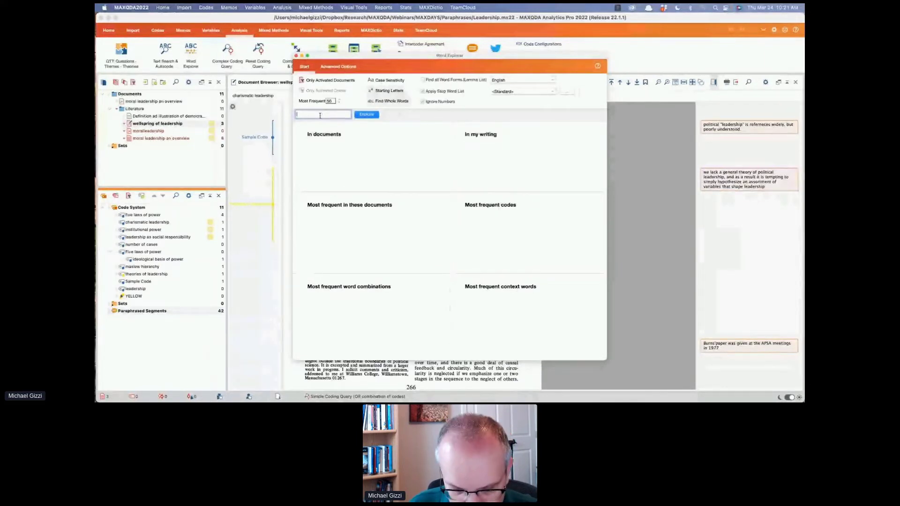
text(general theory)
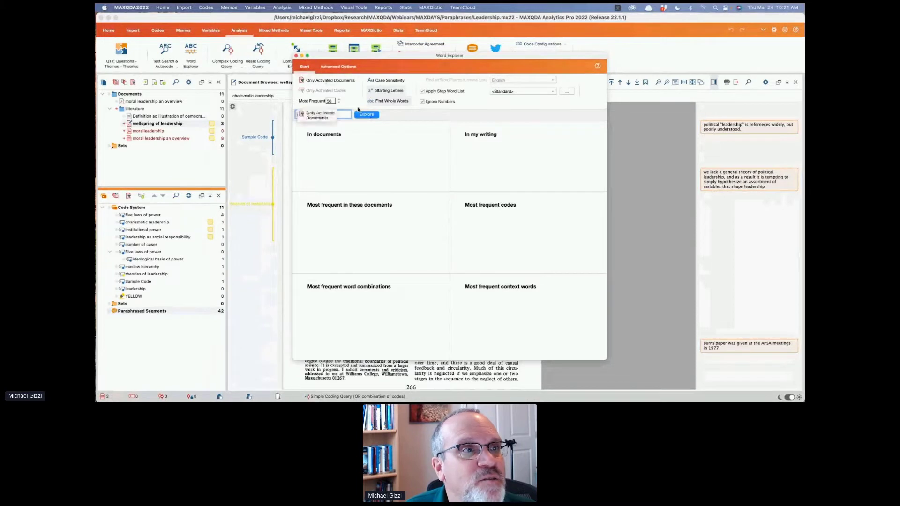
click(373, 116)
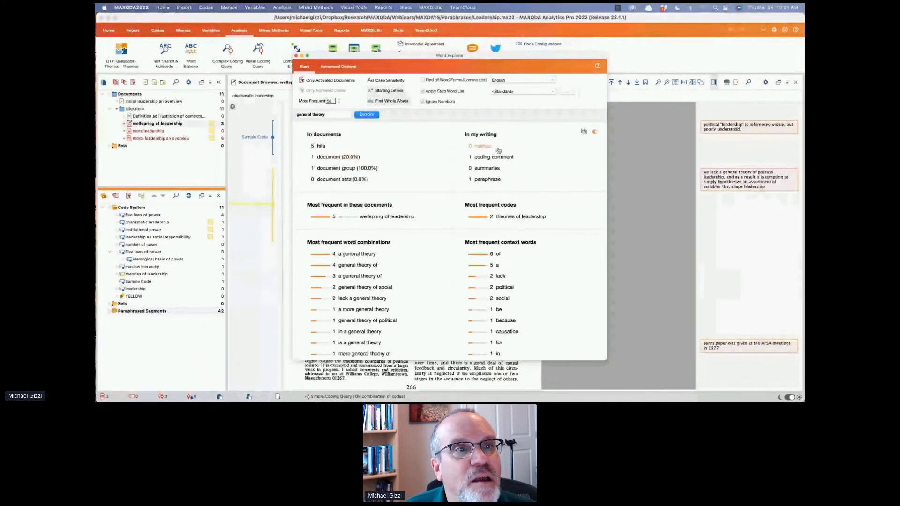
Step: List the paraphrases containing "general theory" and view the source passage of the listed paraphrase, closing the list when finished
click(489, 179)
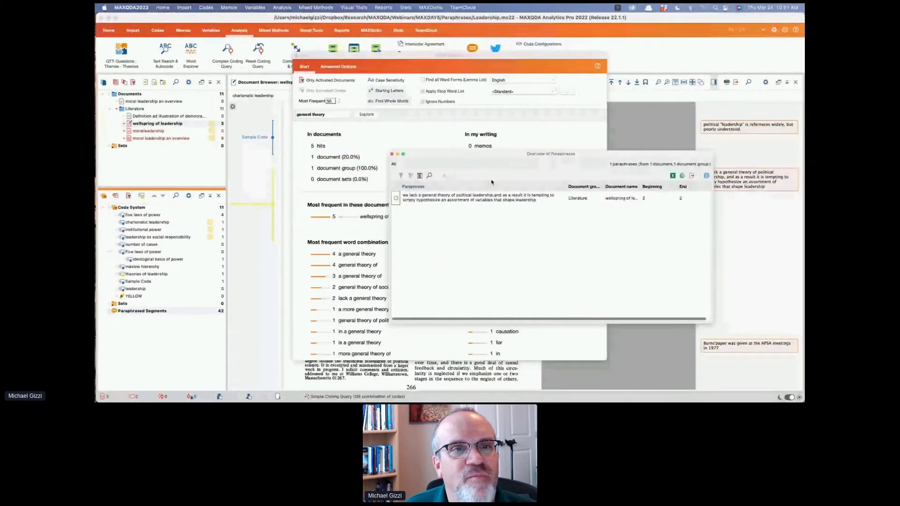
click(460, 197)
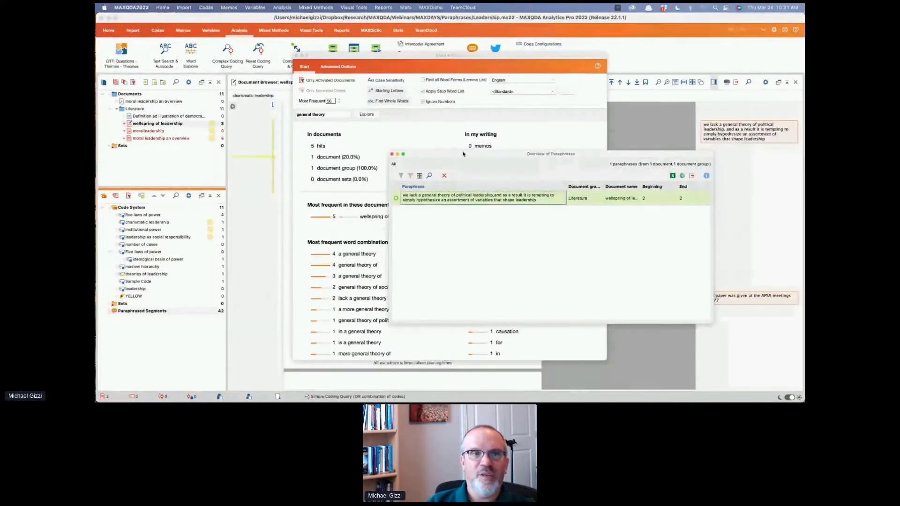
drag(463, 154, 487, 194)
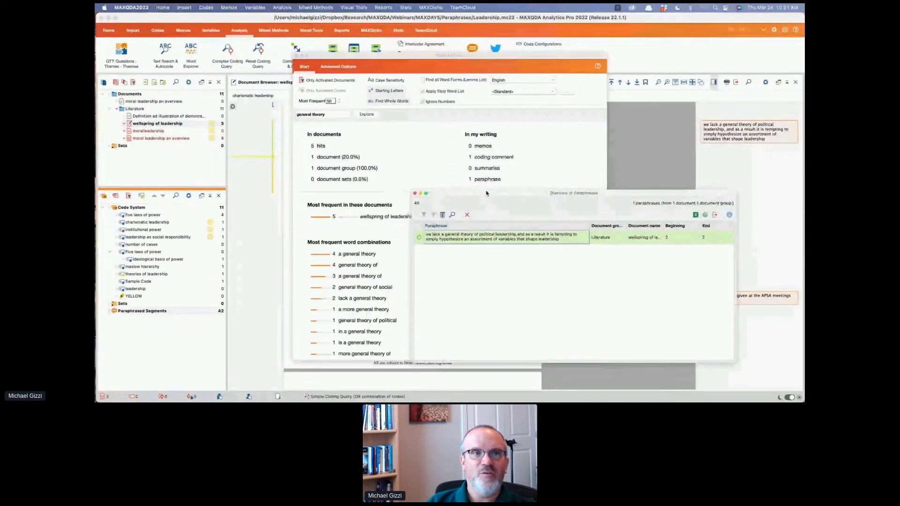
click(414, 193)
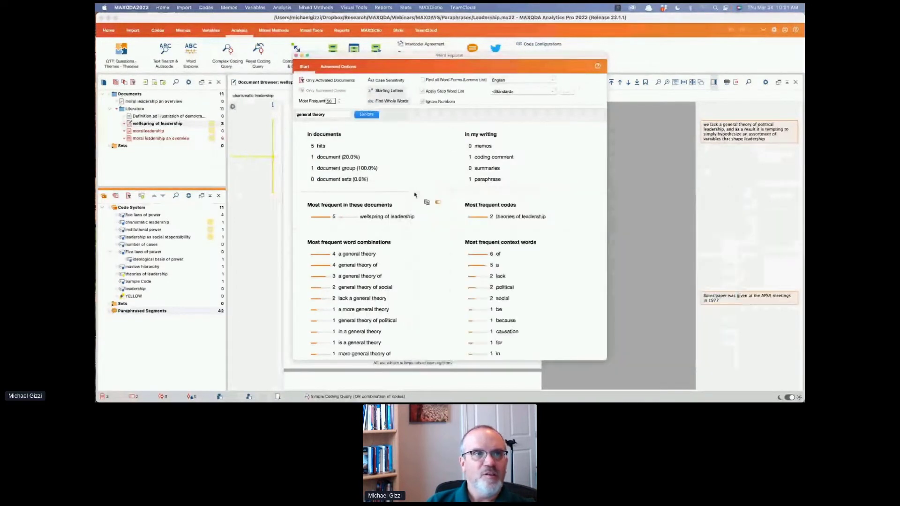
Step: Explore the word "leadership" in the Word Explorer in place of the previous term
drag(334, 115, 272, 107)
text(leadership)
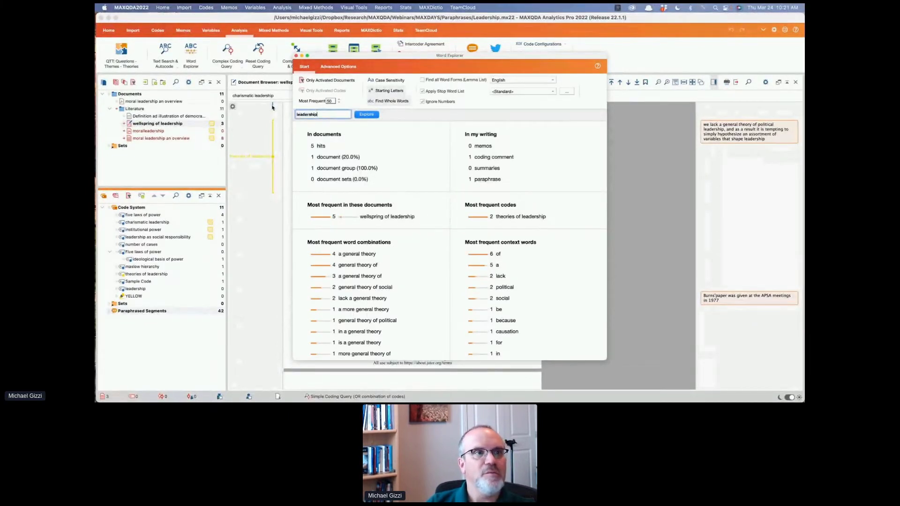
click(363, 115)
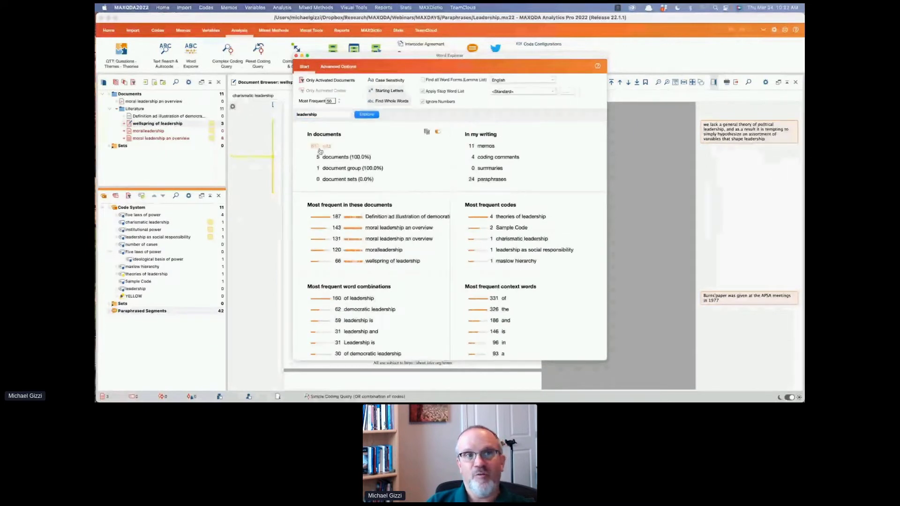
Step: Look through the paraphrases containing "leadership", view the source passage of Gardner's status or power paraphrase, and close the list
click(496, 183)
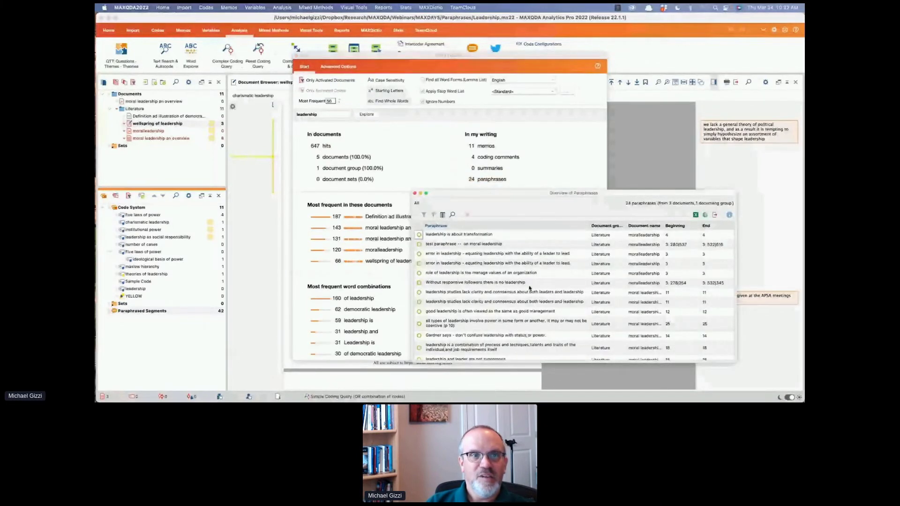
scroll(529, 288, down, 2)
scroll(529, 287, down, 6)
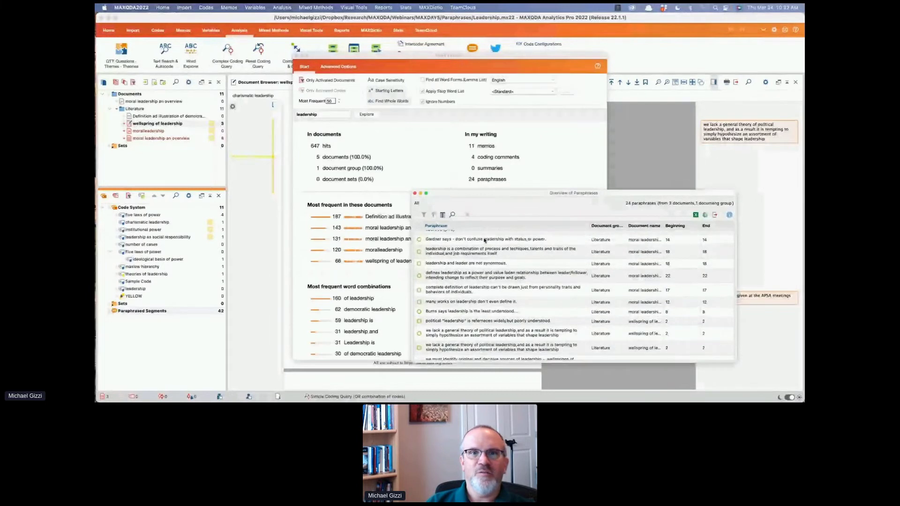
click(478, 240)
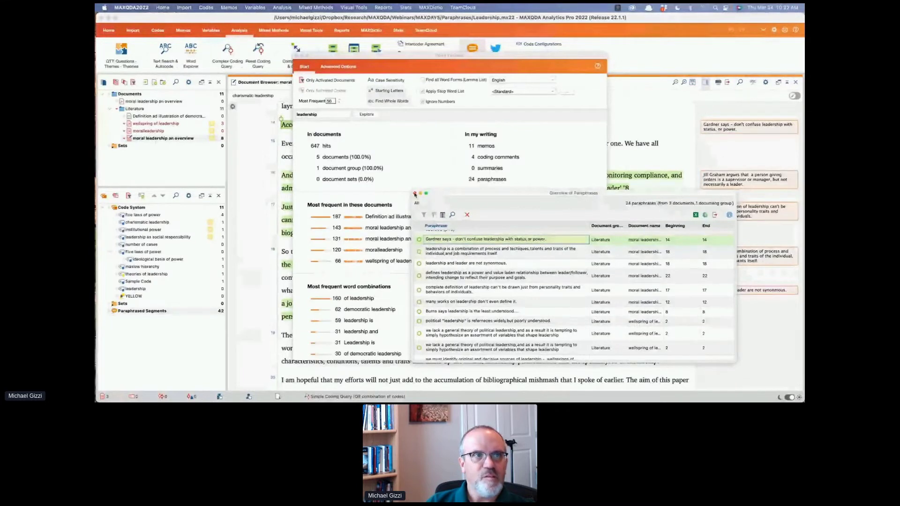
click(415, 194)
Step: Explore the name "Burns" in the Word Explorer
click(324, 114)
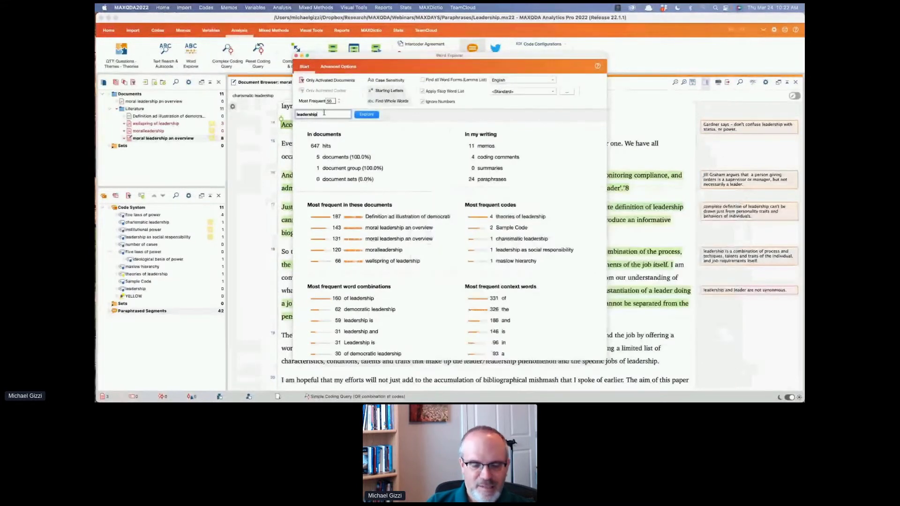
double_click(324, 114)
text(Burns)
key(Return)
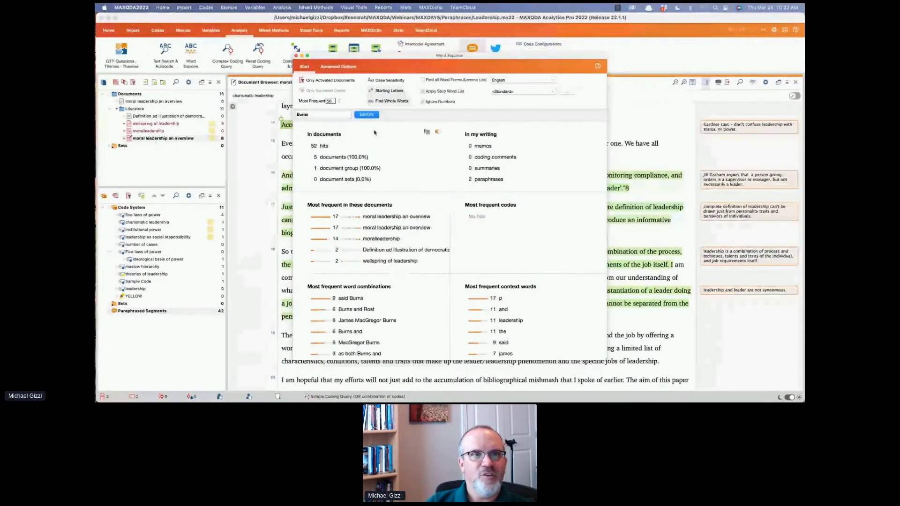
Step: List the paraphrases mentioning Burns, view the source of the "least understood" one, and close the list and the Word Explorer
click(488, 179)
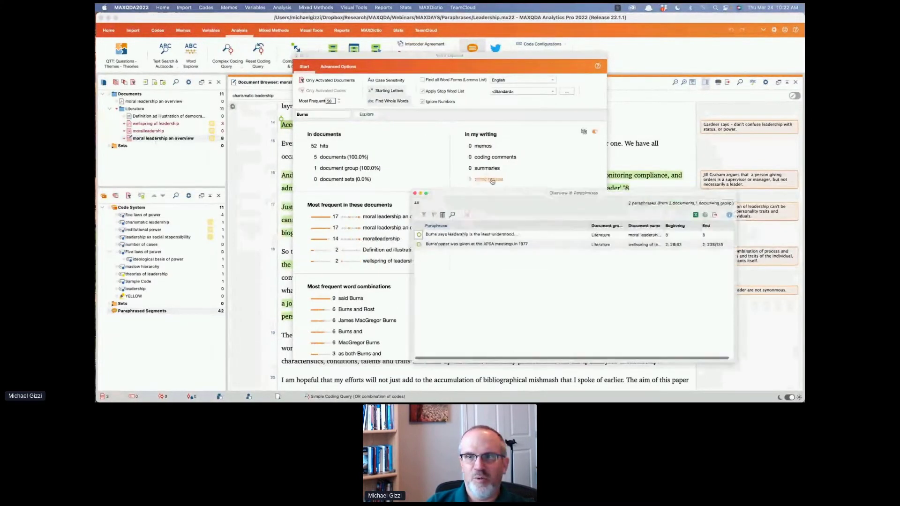
click(459, 235)
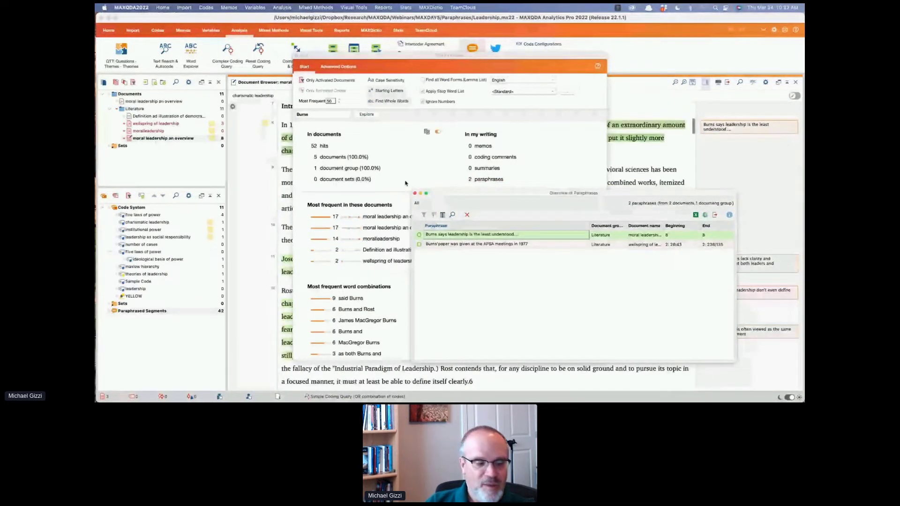
click(415, 194)
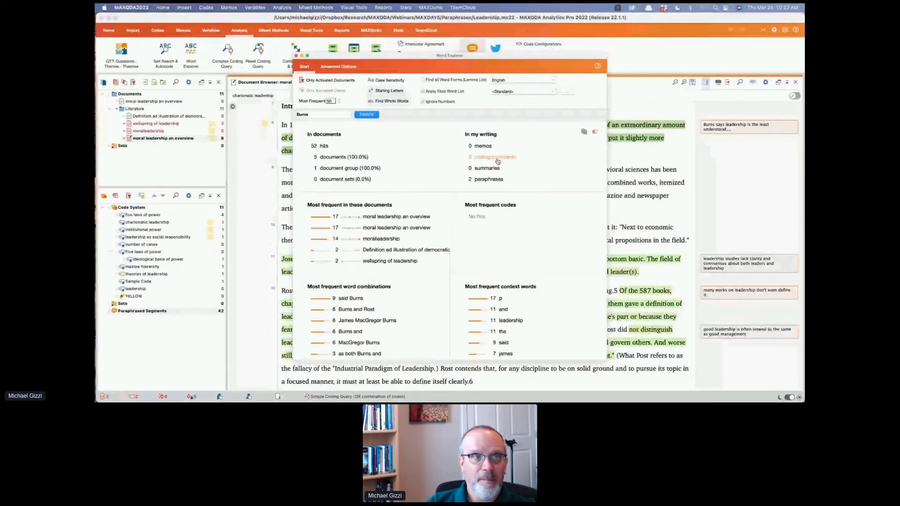
click(296, 56)
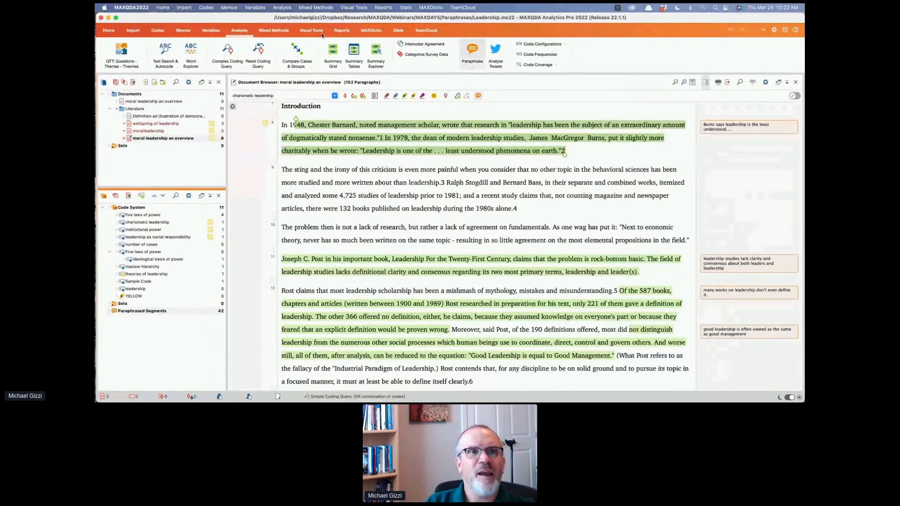
Step: Create a Paraphrases Matrix with the documents "moral leadership an overview" and "wellspring of leadership" as its columns
click(470, 68)
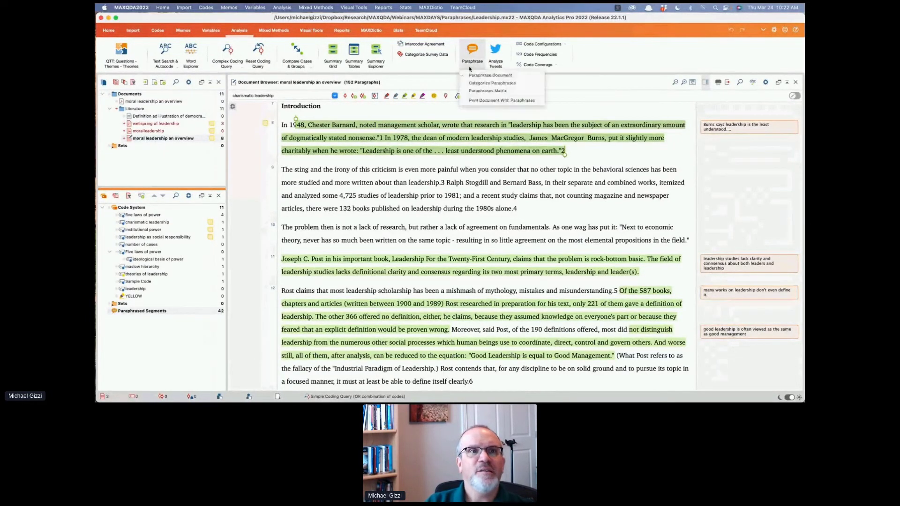
click(500, 94)
mouse_move(429, 136)
mouse_down()
mouse_move(464, 137)
mouse_move(428, 137)
mouse_up()
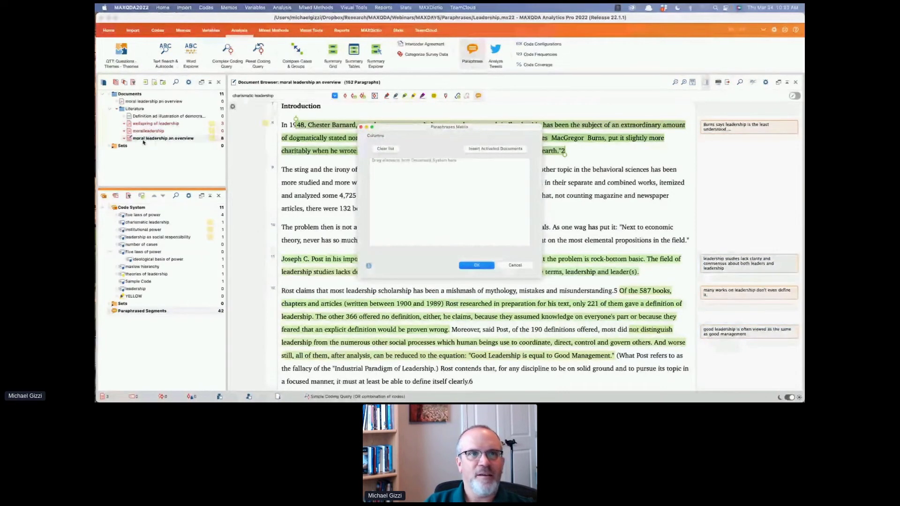
drag(144, 139, 403, 175)
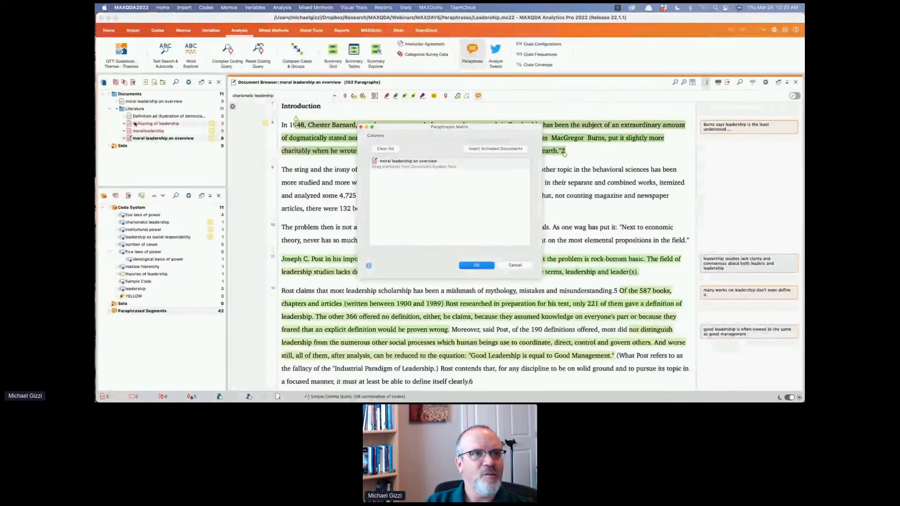
drag(135, 124, 400, 175)
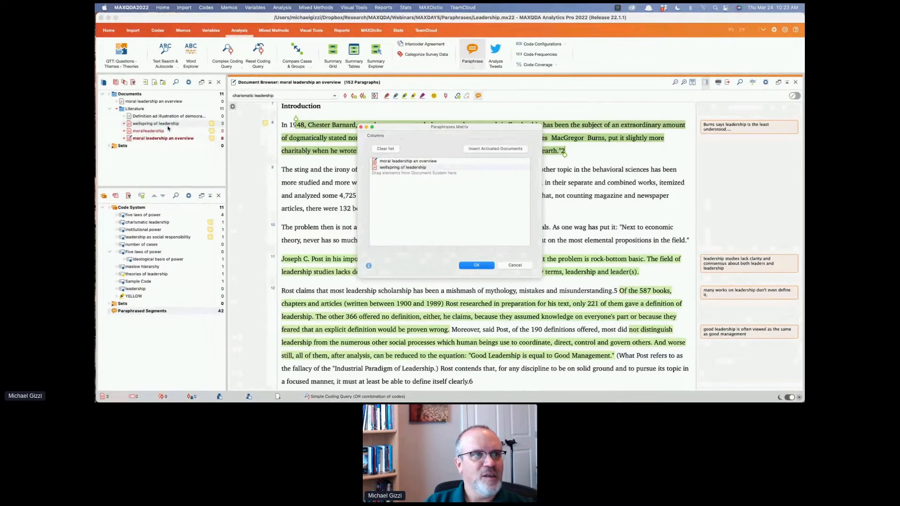
click(129, 131)
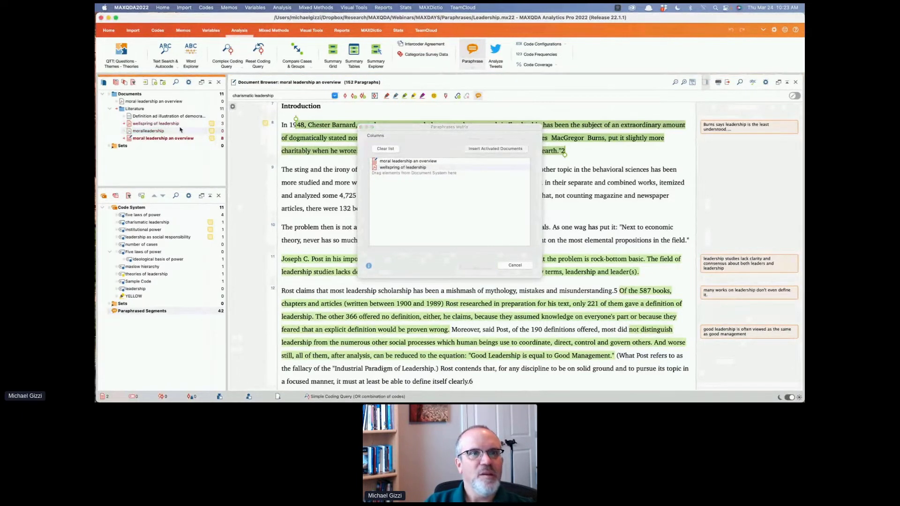
click(482, 265)
click(482, 265)
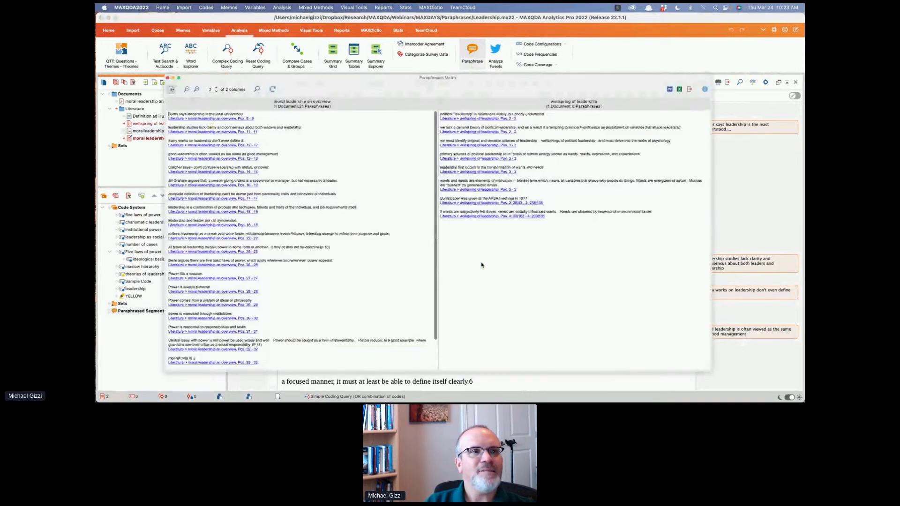
Step: Enlarge the matrix text and view the source passage of the paraphrase about a person giving orders, returning to the full matrix
drag(331, 79, 343, 73)
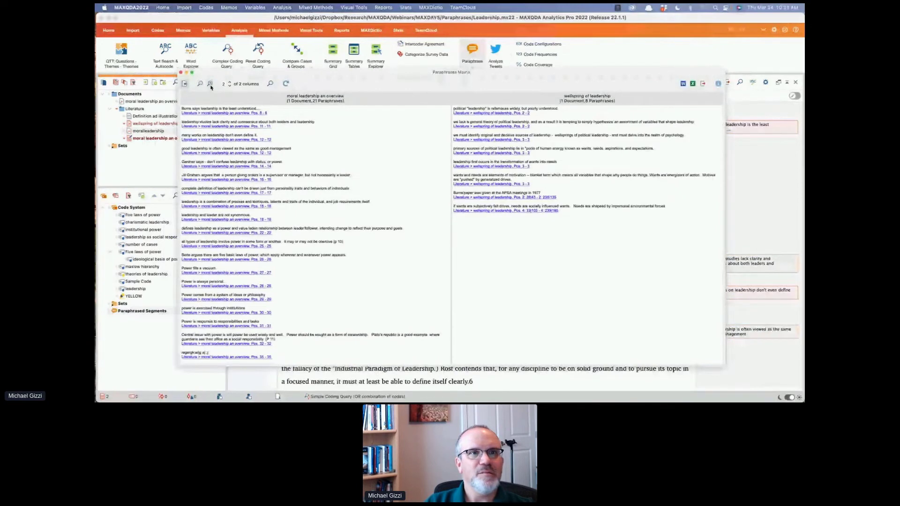
click(211, 85)
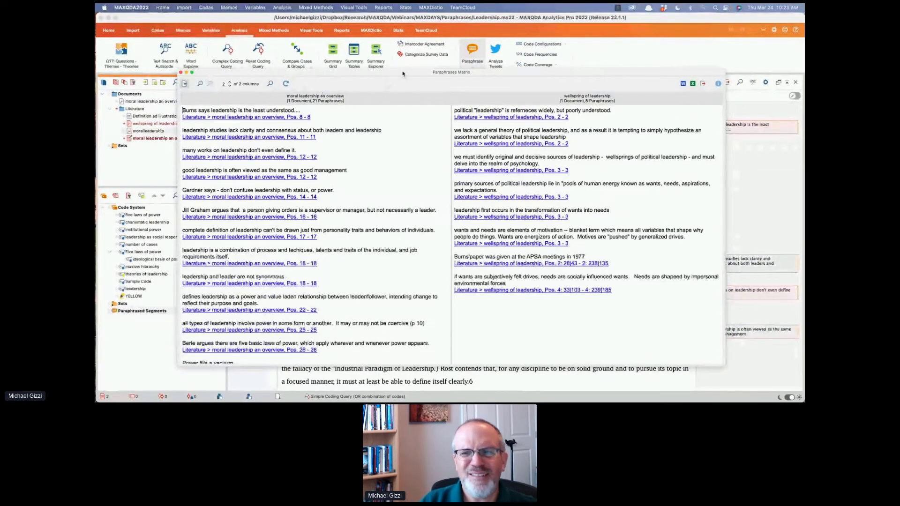
drag(402, 73, 409, 67)
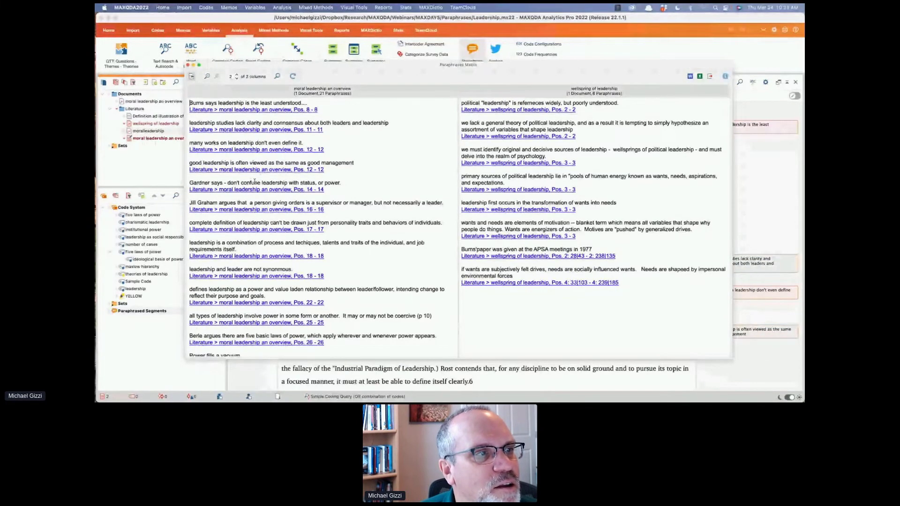
click(250, 210)
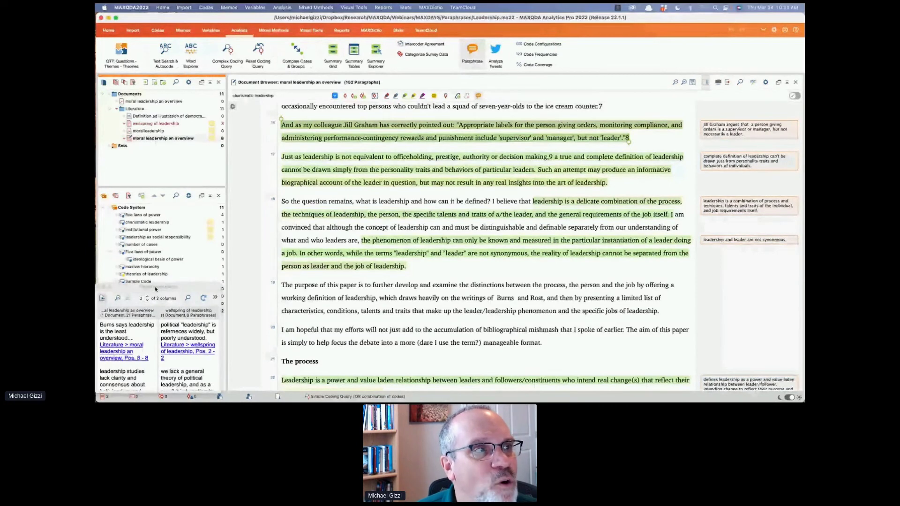
double_click(155, 289)
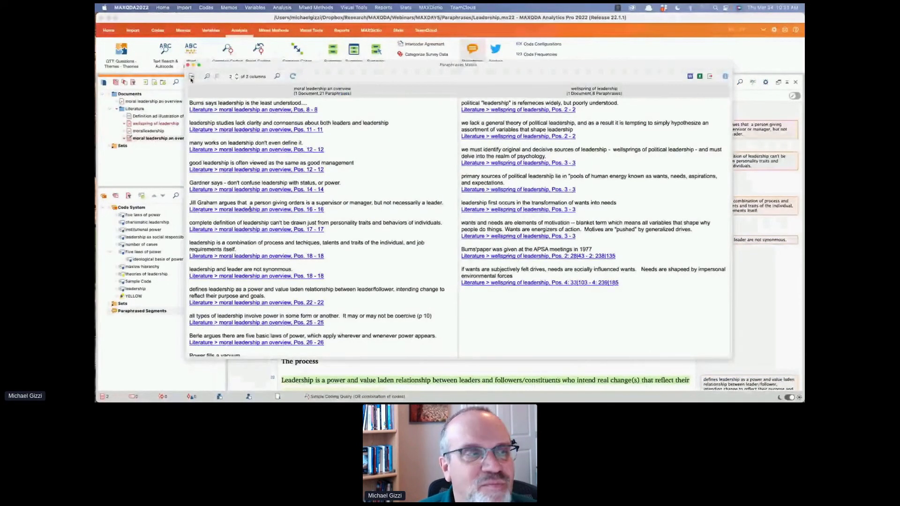
Step: Hide the source references in the Paraphrases Matrix and look through the paraphrases of "moral leadership an overview"
click(191, 78)
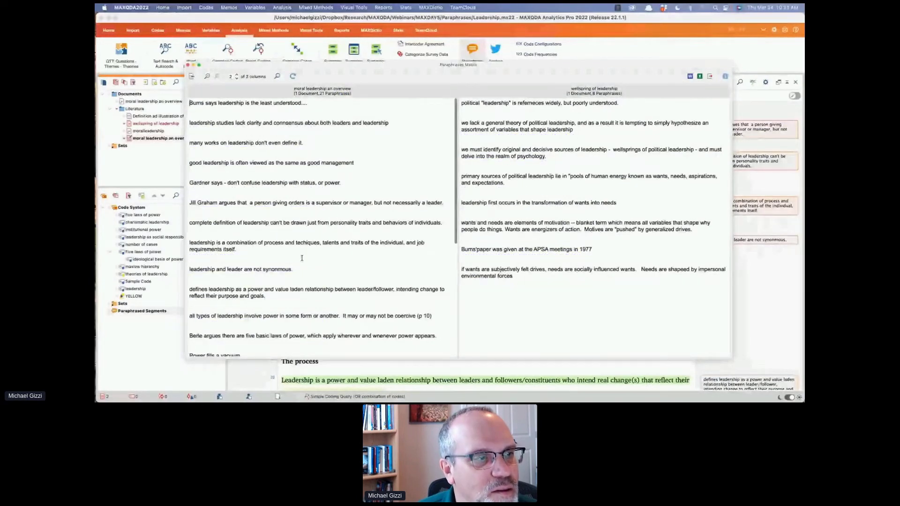
scroll(302, 259, down, 8)
scroll(301, 258, up, 8)
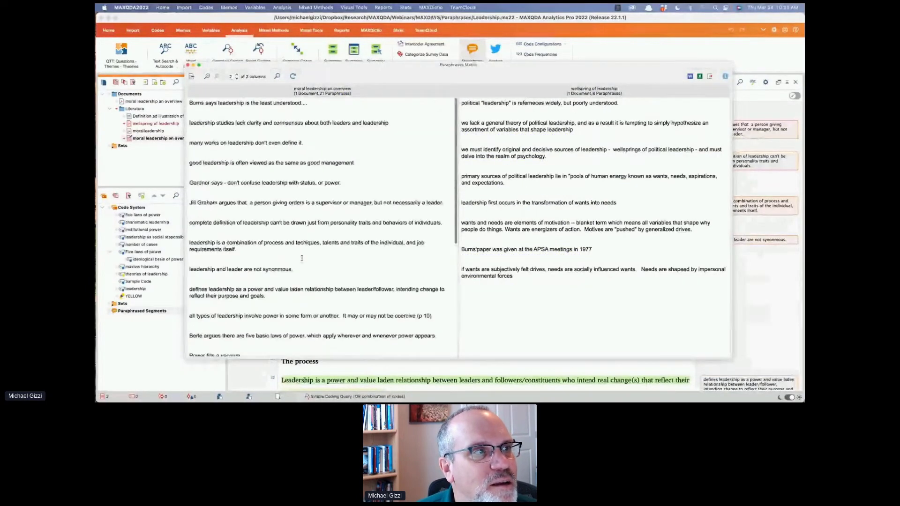
Step: Copy the first ten paraphrases of "moral leadership an overview" from the matrix into a new free memo and close the memo
drag(189, 103, 359, 310)
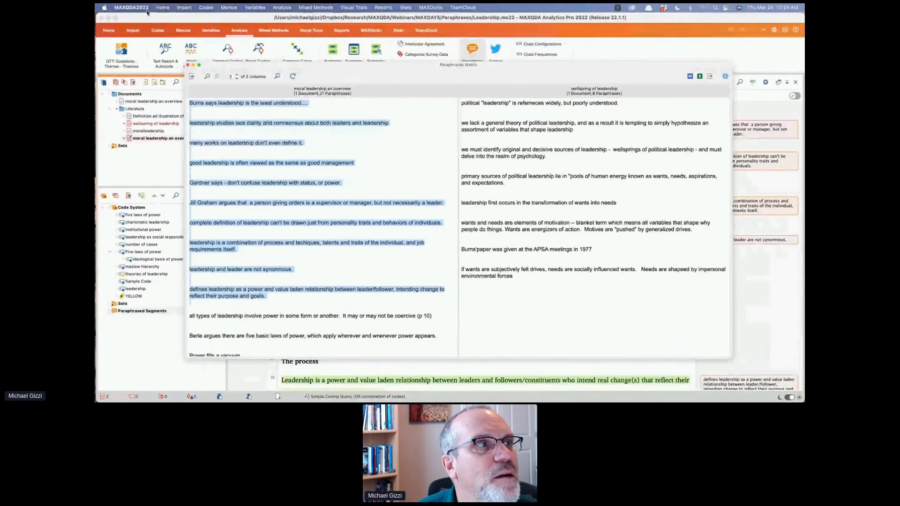
click(187, 34)
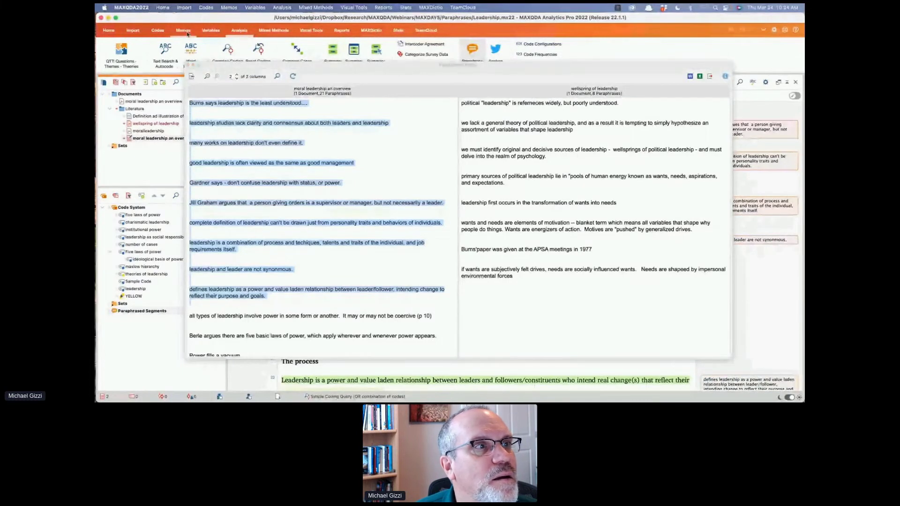
click(184, 30)
click(111, 50)
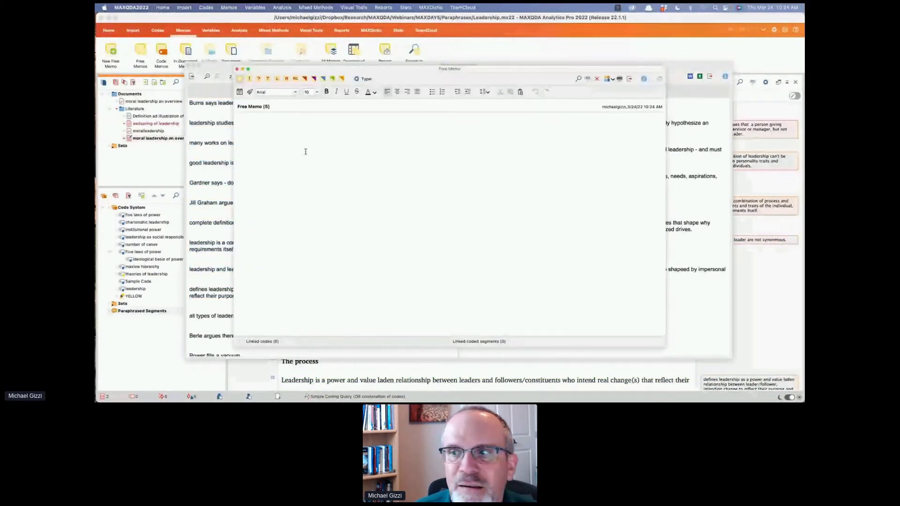
text(Burns says leadership is the least understood....  leadership studies lack clarity and connsensus about both leaders and leadership  many works on leadership don't even define it.  good leadership is often viewed as the same as good management  Gardner says - don't confuse leadership with status, or power.  Jill Graham argues that  a person giving orders is a supervisor or manager, but not necessarily a leader.  complete definition of leadership can't be drawn just from personality traits and behaviors of individuals.  leadership is a combination of process and techiques, talents and traits of the individual, and job requirements itself.  leadership and leader are not synomnous.  defines leadership as a power and value laden relationship between leader/follower, intending change to reflect their purpose and goals.)
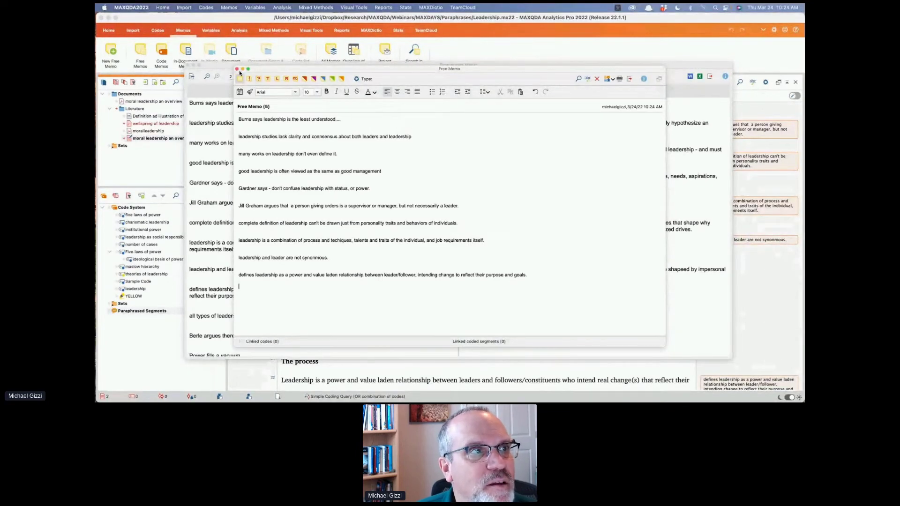
click(237, 69)
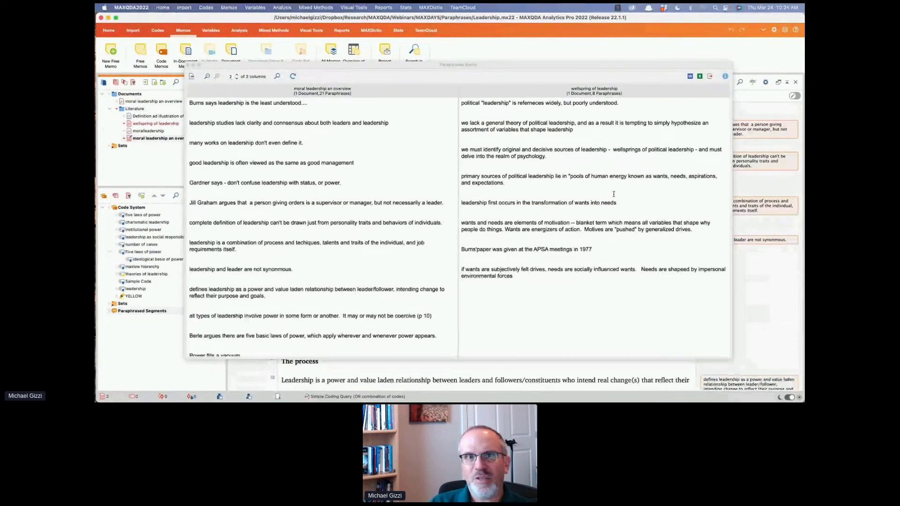
Step: View the file formats offered for exporting the Paraphrases Matrix, and leave the export without saving
click(709, 78)
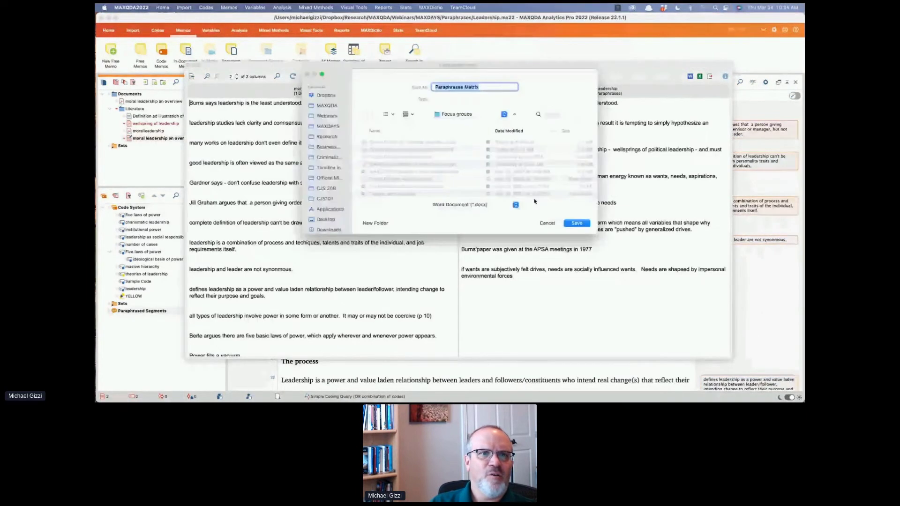
click(515, 205)
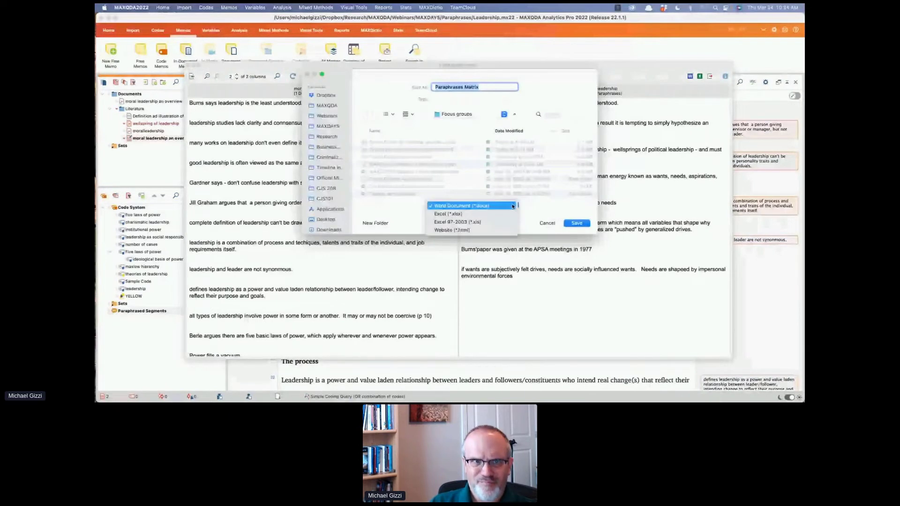
click(547, 224)
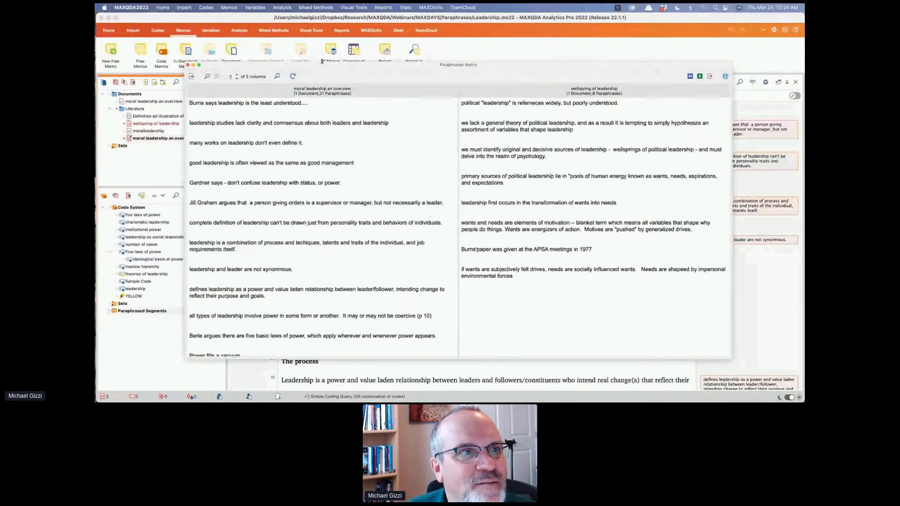
Step: Show the matrix's source references, open the source of the Burns "least understood" paraphrase, and look through the article's opening section
drag(330, 66, 360, 114)
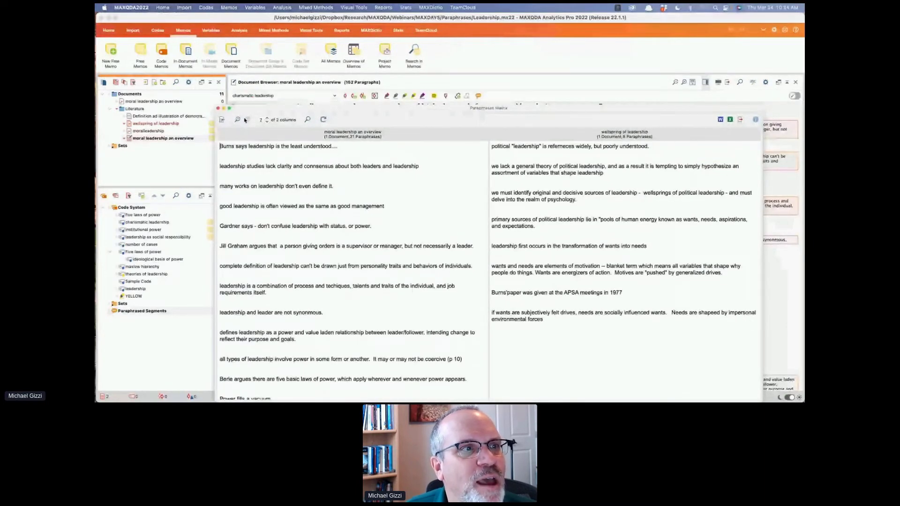
click(223, 120)
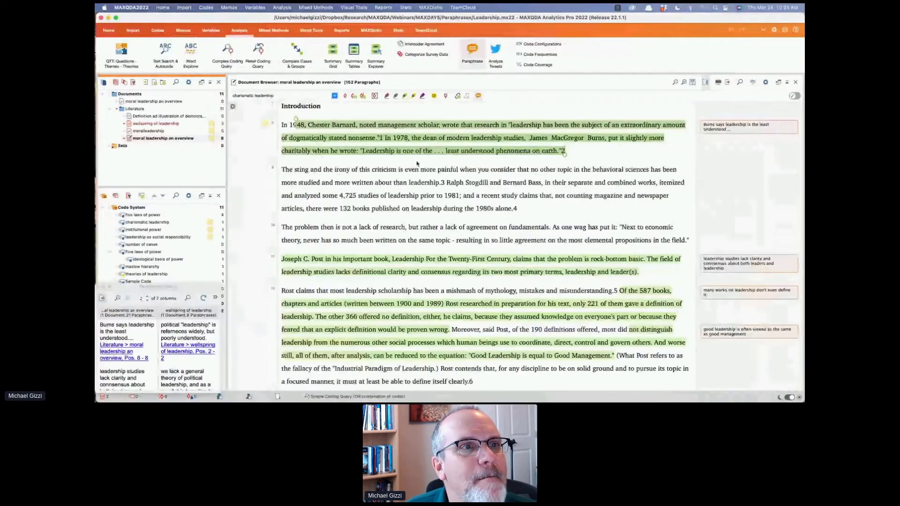
scroll(417, 163, up, 1)
scroll(418, 164, up, 3)
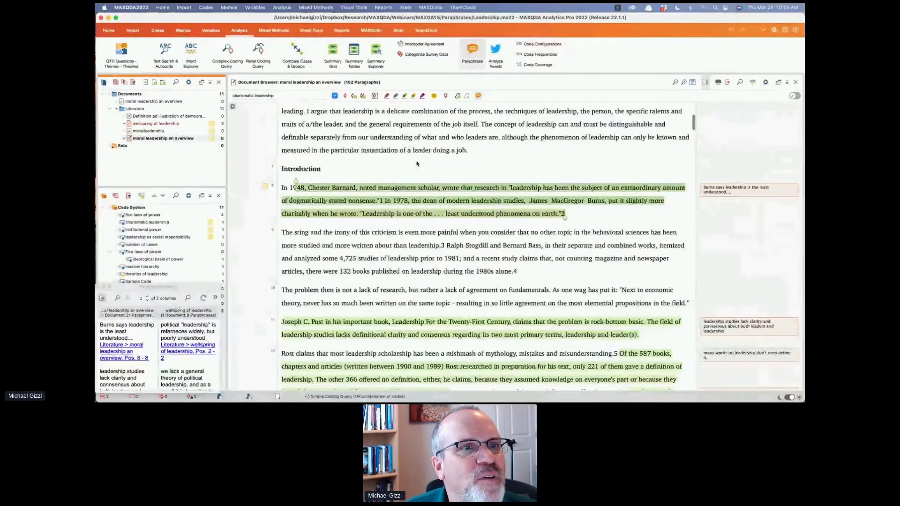
scroll(417, 164, up, 5)
scroll(418, 163, up, 4)
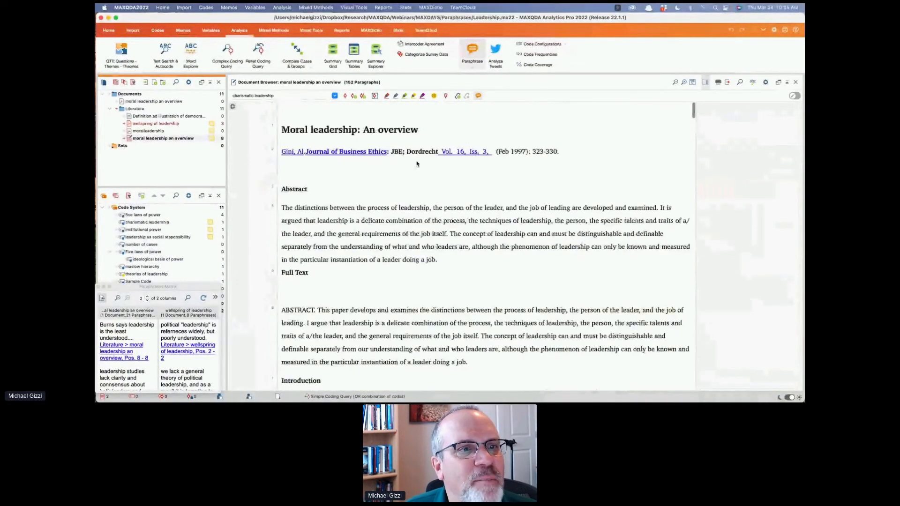
scroll(417, 163, down, 3)
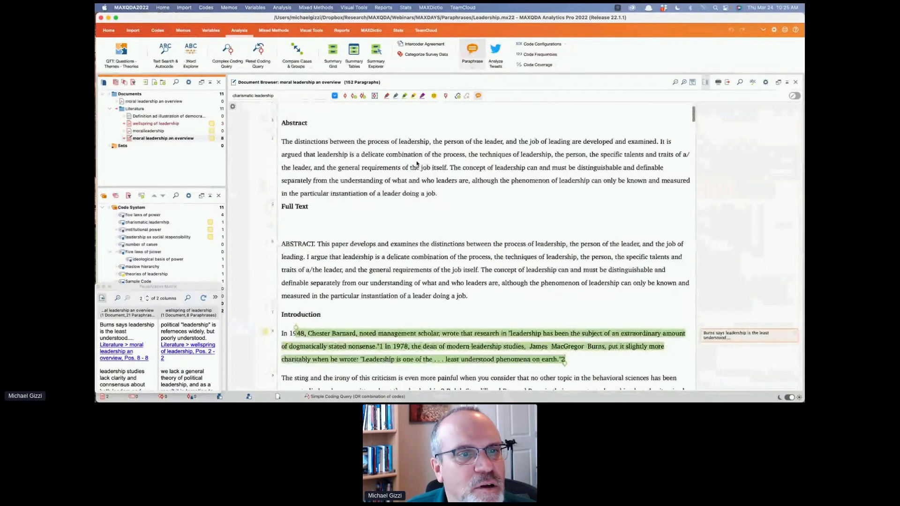
scroll(417, 164, down, 1)
scroll(417, 164, down, 4)
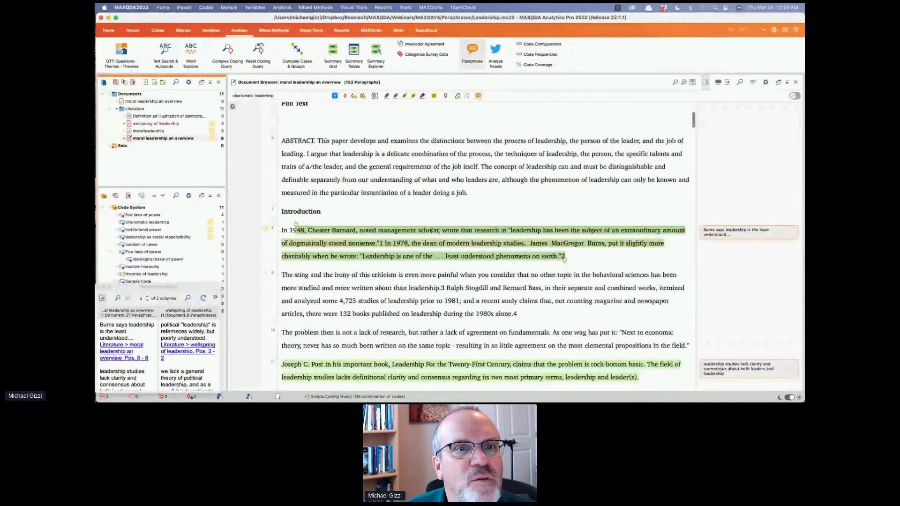
scroll(430, 230, up, 5)
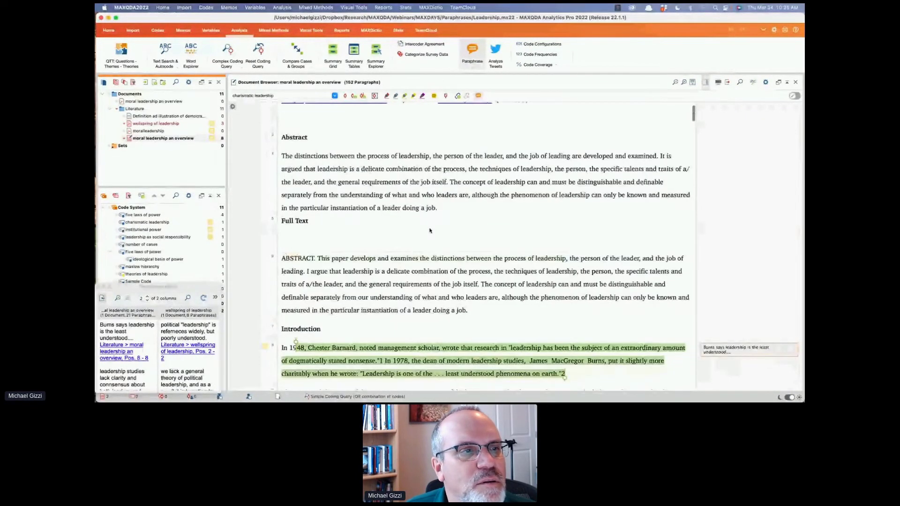
scroll(430, 230, down, 2)
scroll(430, 231, down, 1)
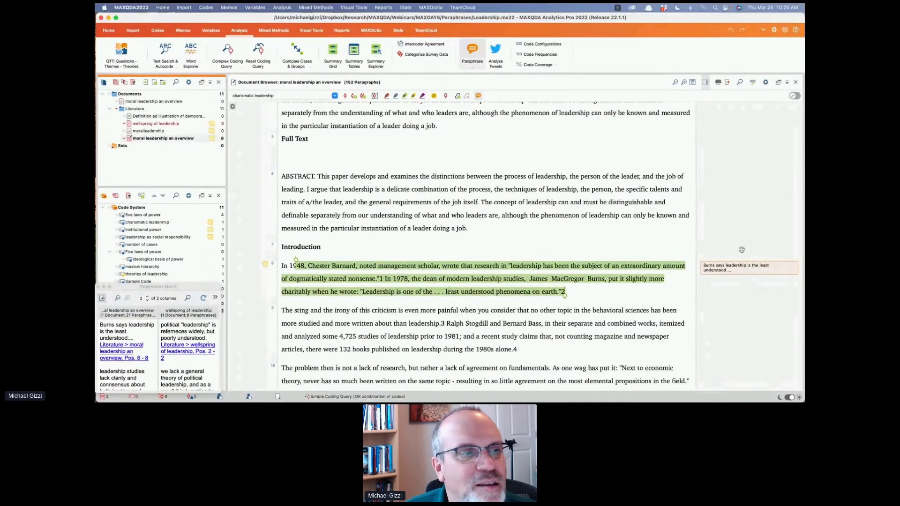
Step: Add the page reference "(p2)" to the end of the paraphrase "Burns says leadership is the least understood...."
click(749, 267)
click(328, 248)
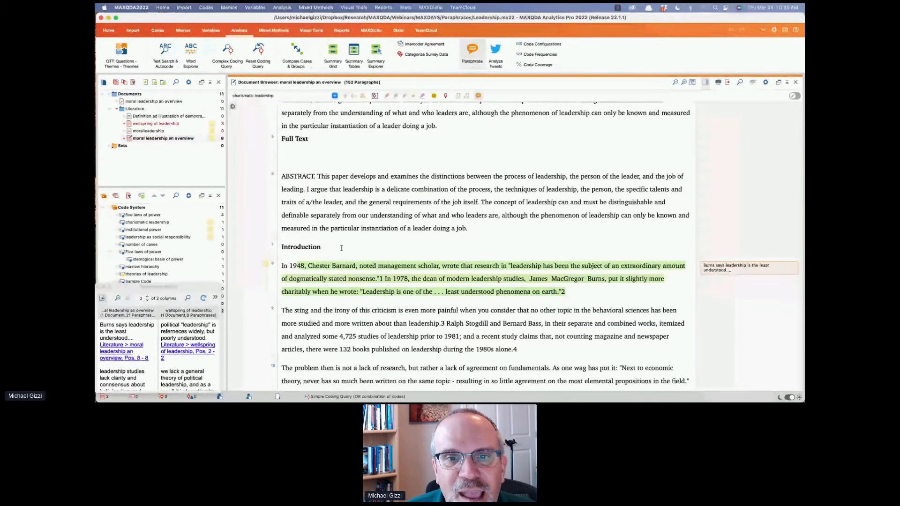
click(740, 269)
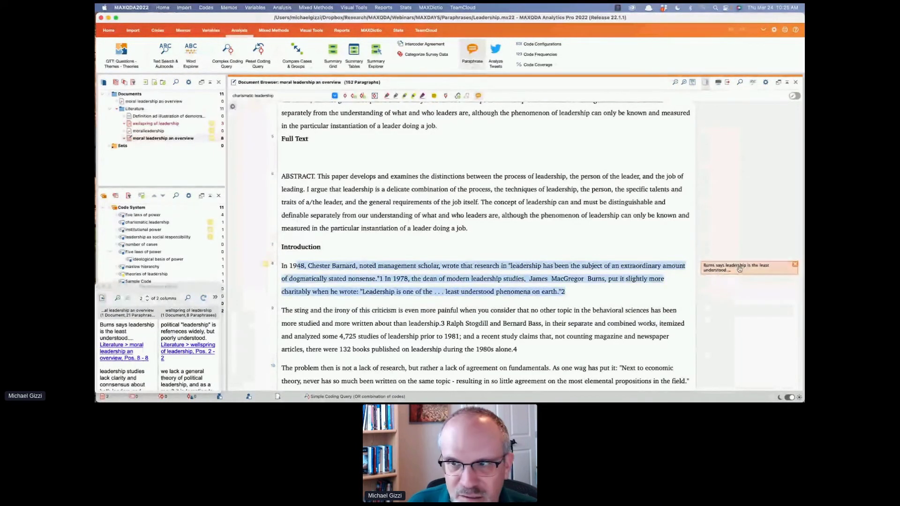
double_click(740, 269)
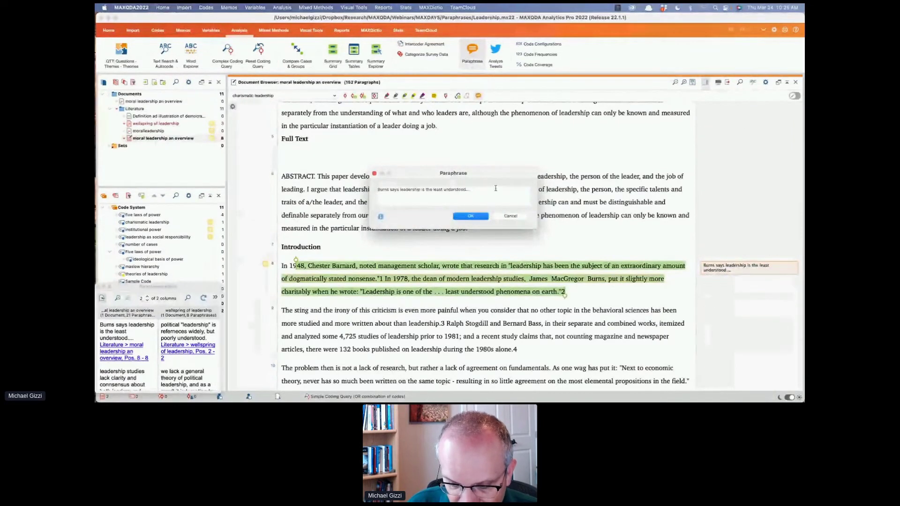
text((p2))
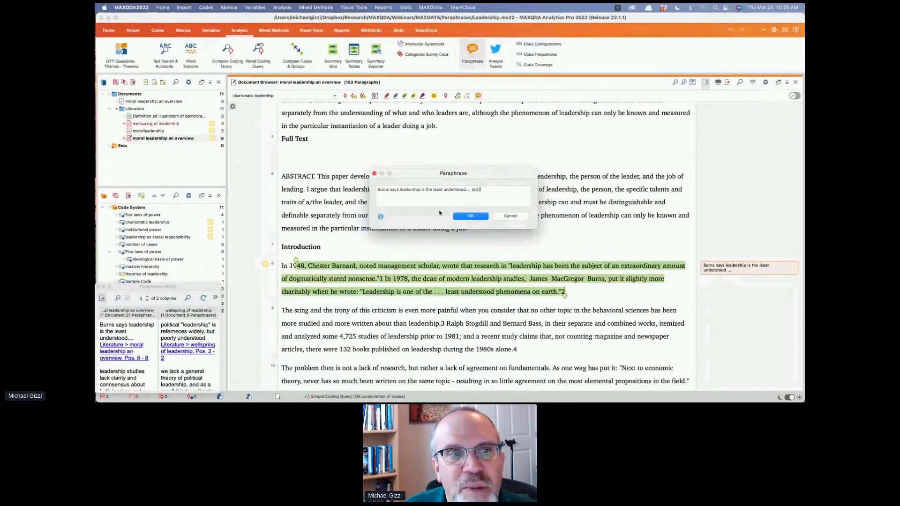
click(472, 217)
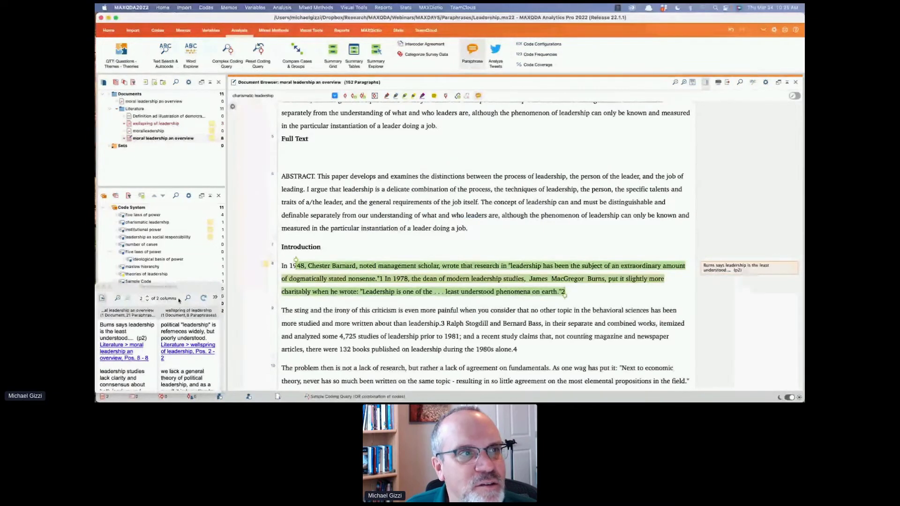
Step: Return to the full Paraphrases Matrix, hide the source references, and check the Burns paraphrase with its page reference
double_click(160, 288)
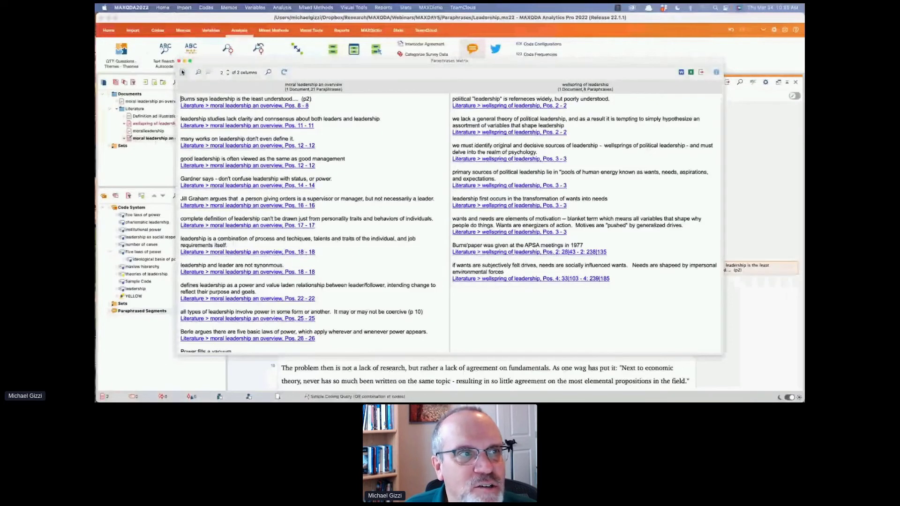
click(182, 72)
drag(314, 99, 179, 99)
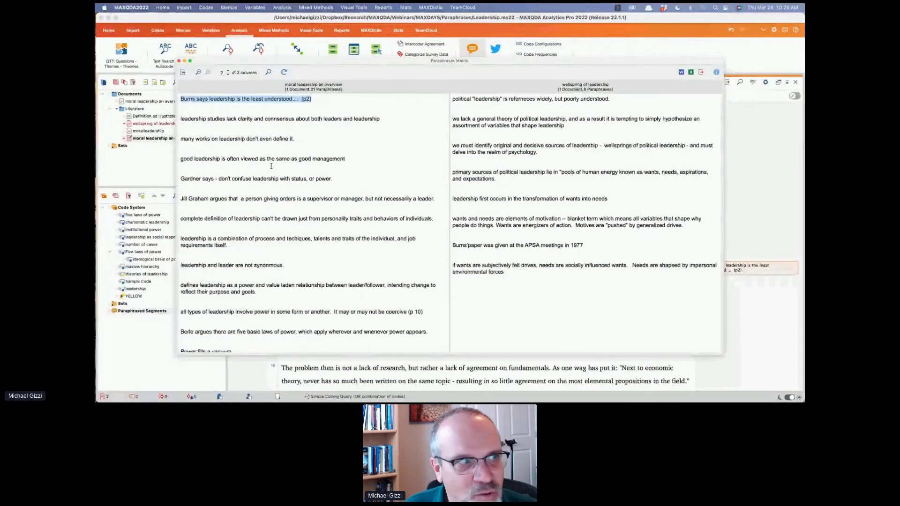
Step: Open the PDF document "moralleadership" and look through its pages for the article's printed page numbers
double_click(141, 132)
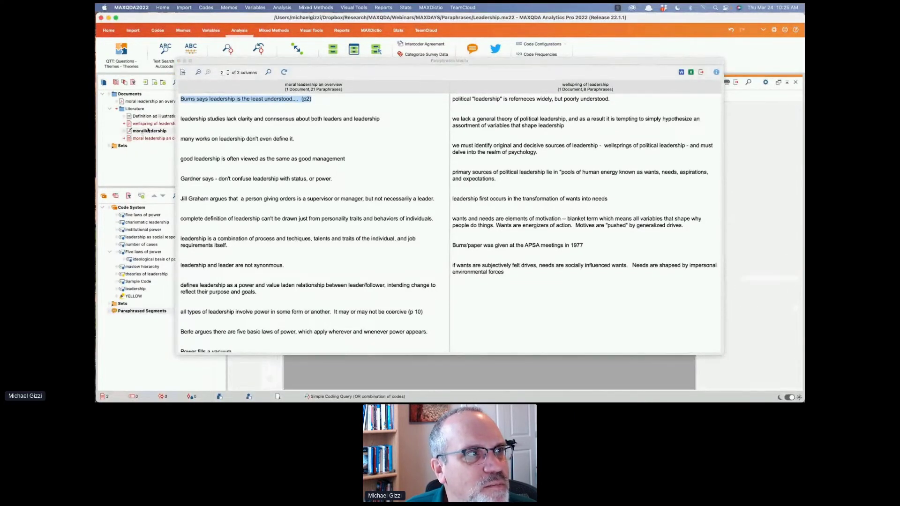
click(184, 62)
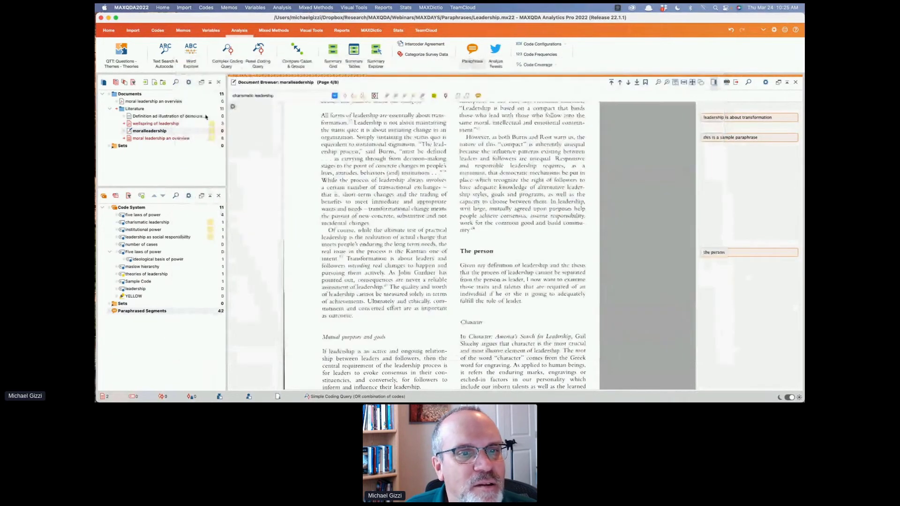
scroll(430, 233, down, 5)
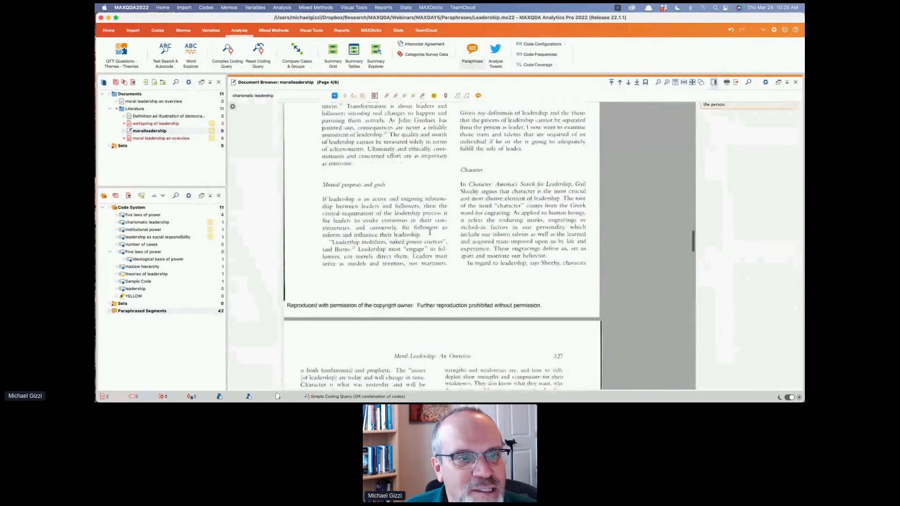
scroll(430, 232, down, 4)
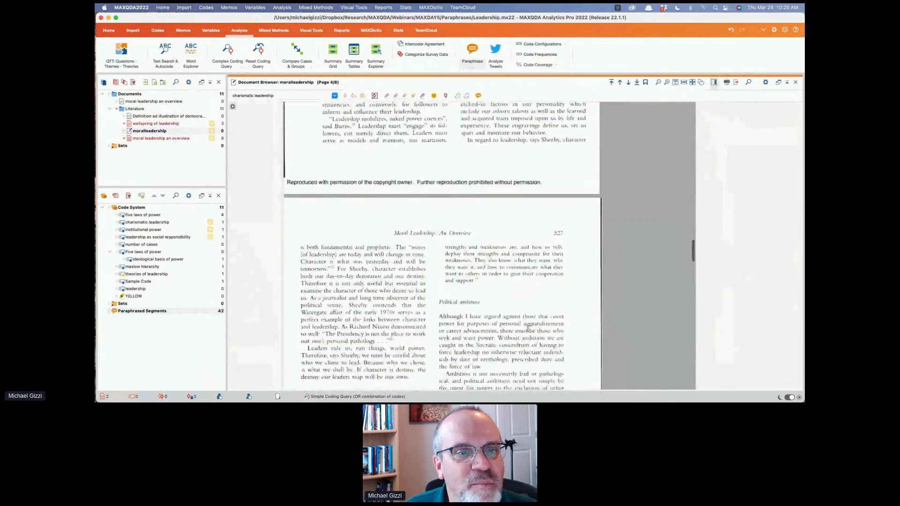
scroll(529, 330, up, 4)
scroll(528, 330, down, 8)
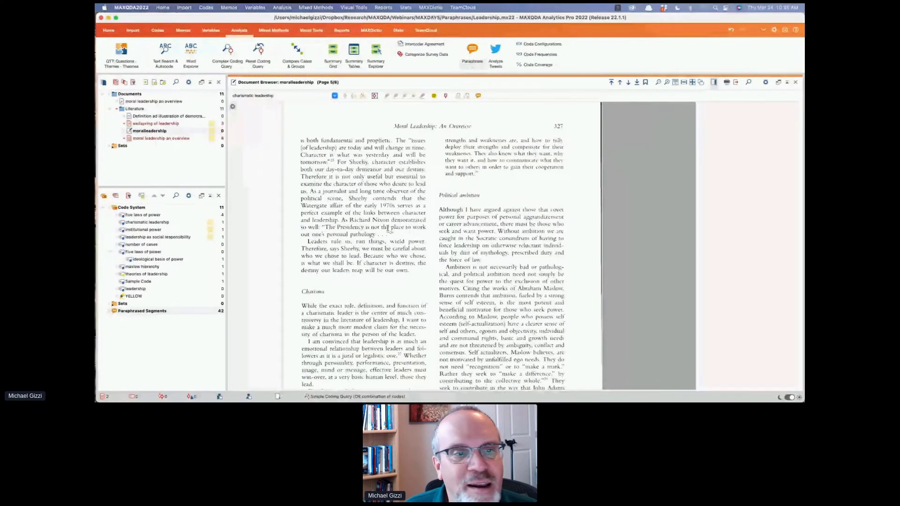
scroll(388, 229, down, 2)
scroll(390, 228, down, 1)
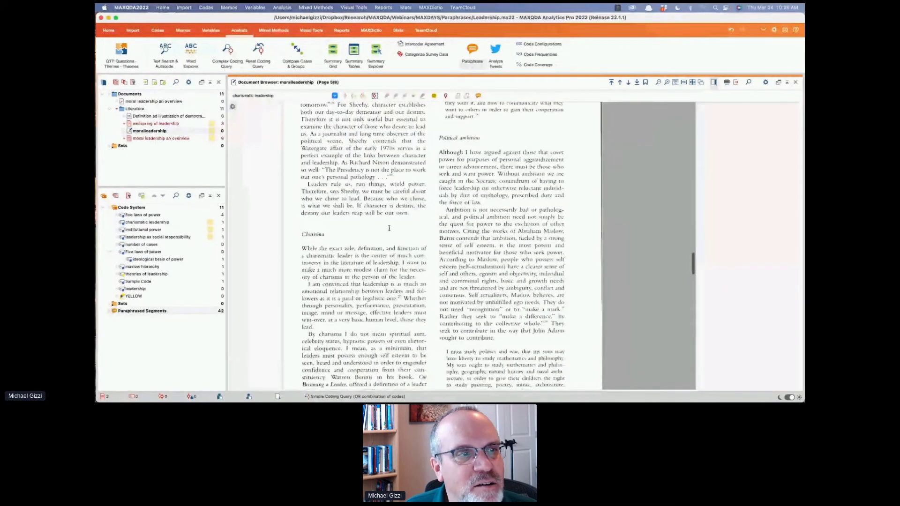
scroll(389, 228, down, 6)
scroll(389, 228, down, 7)
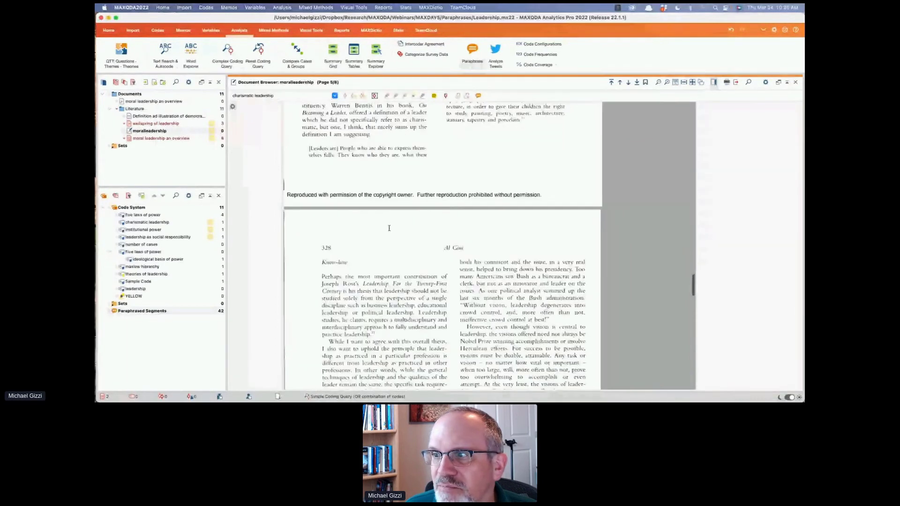
scroll(389, 228, down, 3)
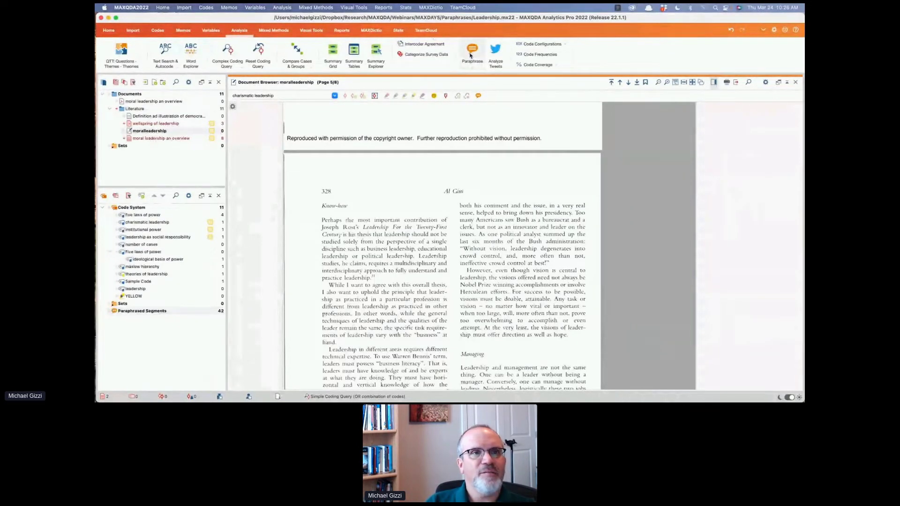
Step: Reopen the Paraphrases Matrix for "moral leadership an overview" and "wellspring of leadership", and check its column selection without changing it
click(472, 69)
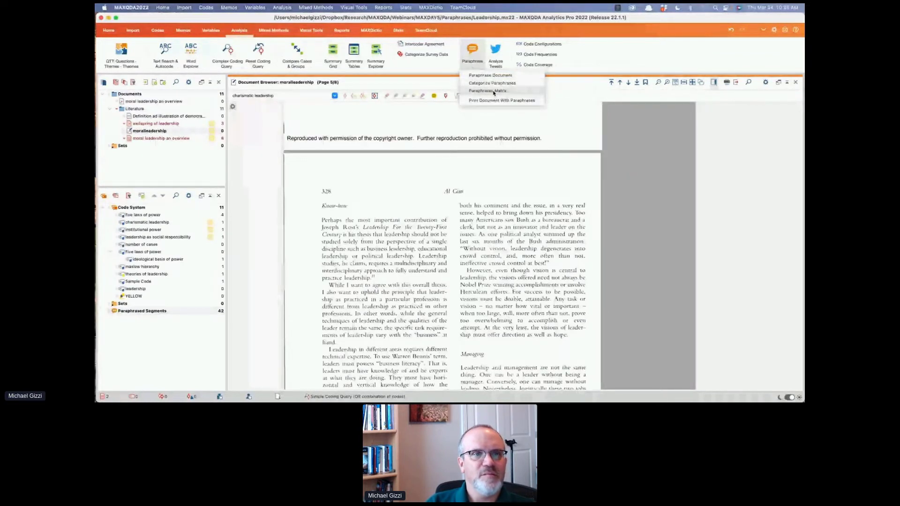
click(488, 91)
click(479, 265)
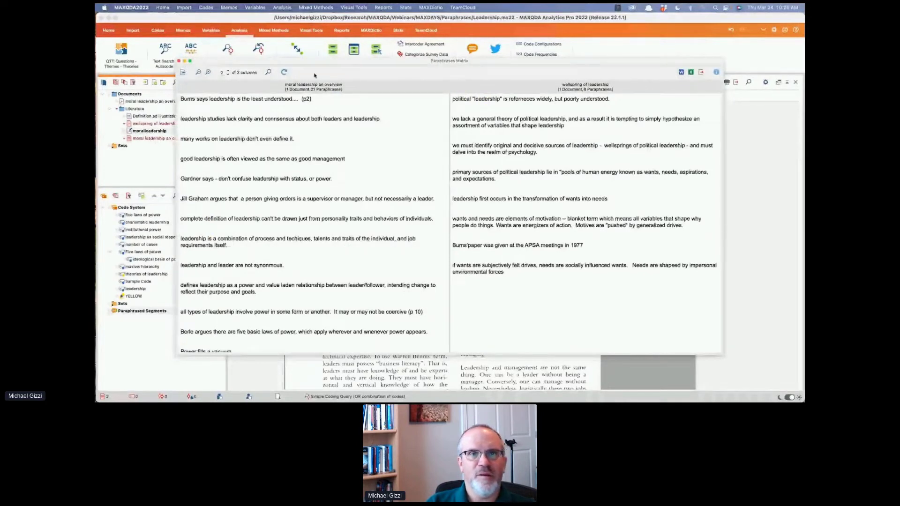
click(284, 72)
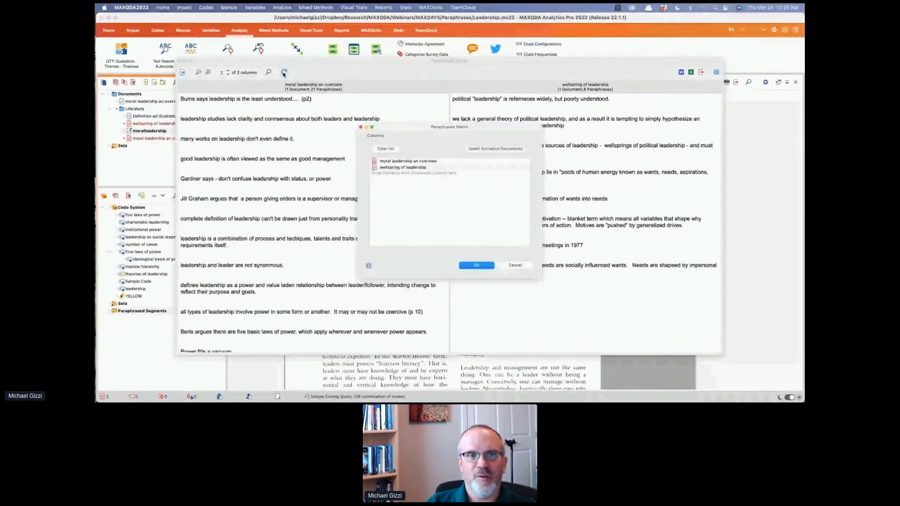
click(522, 266)
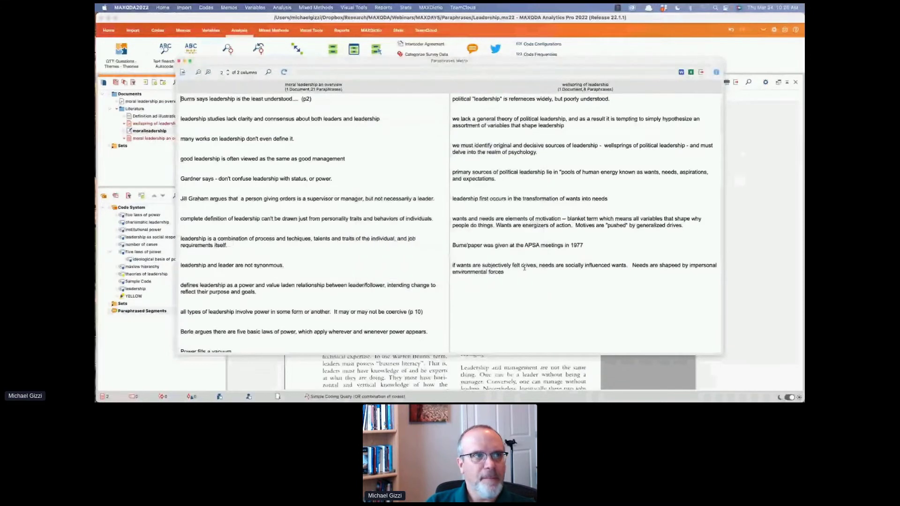
Step: Close the Paraphrases Matrix and open the recent project "netflix-litreview-webinar.mx22"
click(179, 62)
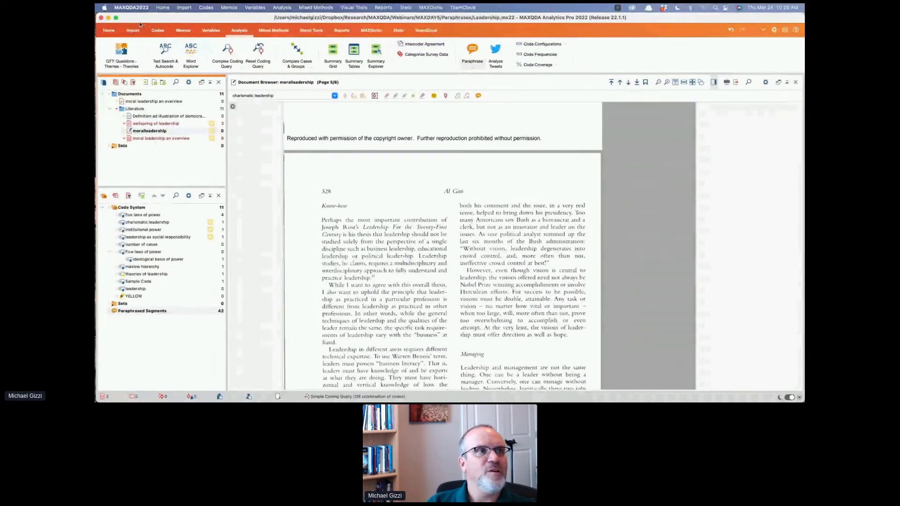
click(162, 8)
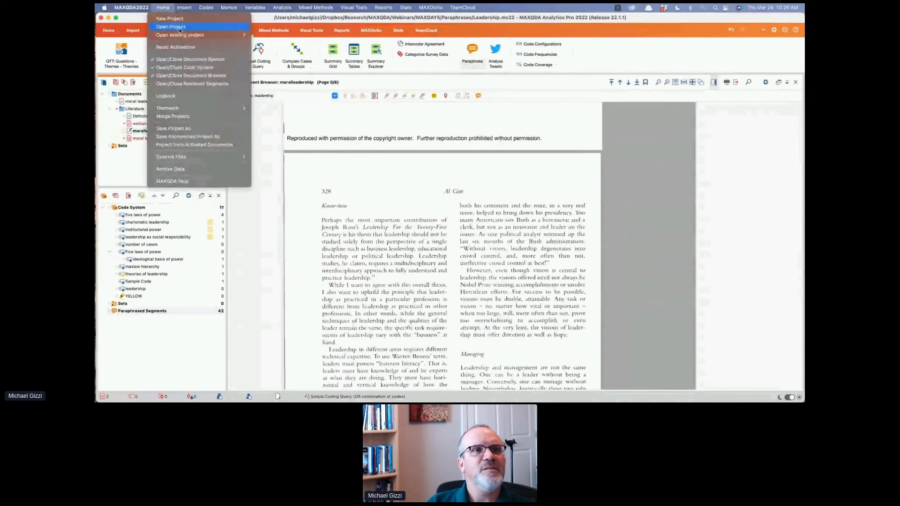
mouse_move(196, 36)
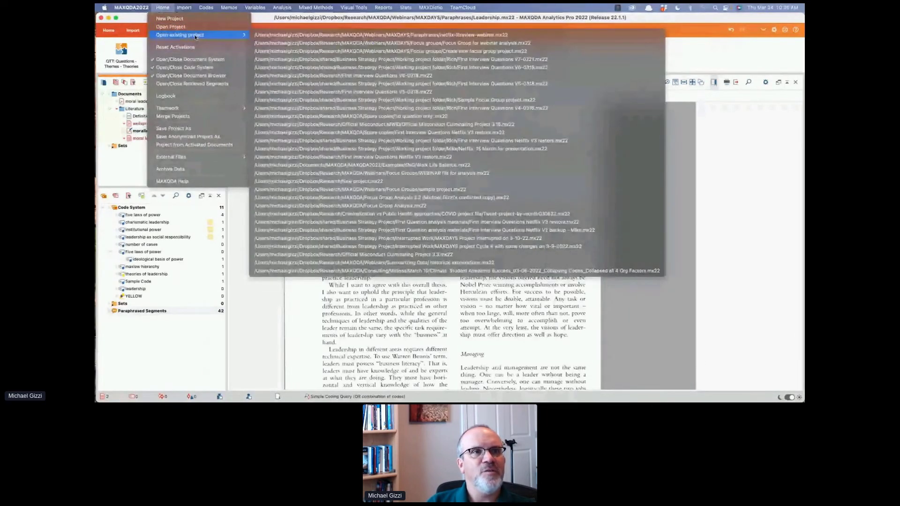
click(399, 36)
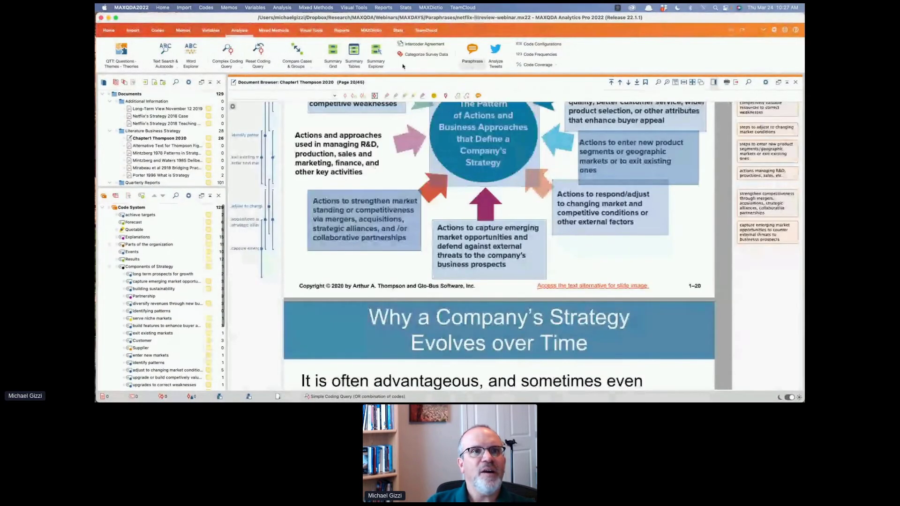
Step: Open Categorize Paraphrases for the project and enlarge its window to show the full paraphrase table
click(482, 71)
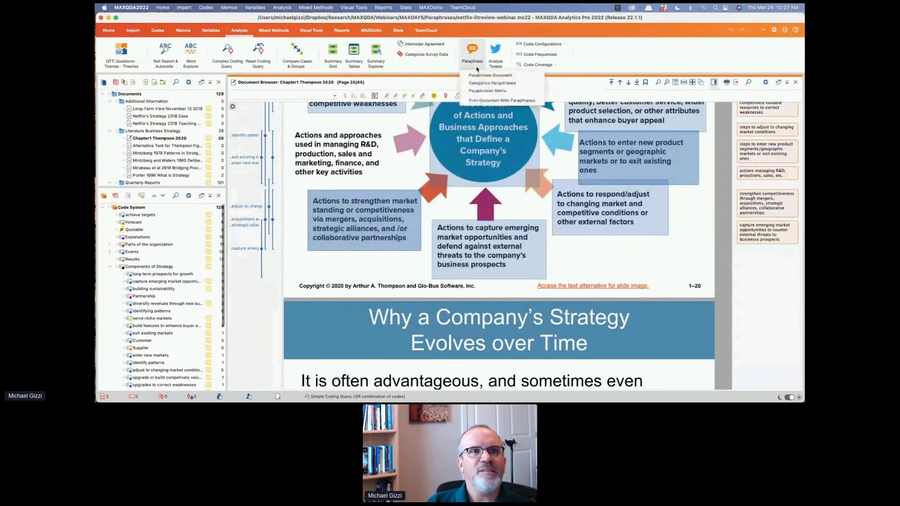
click(496, 84)
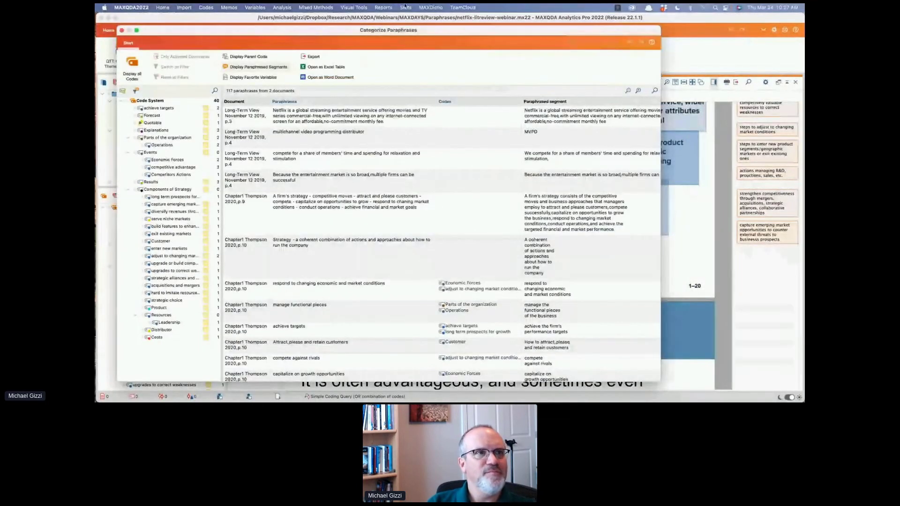
drag(290, 35, 342, 31)
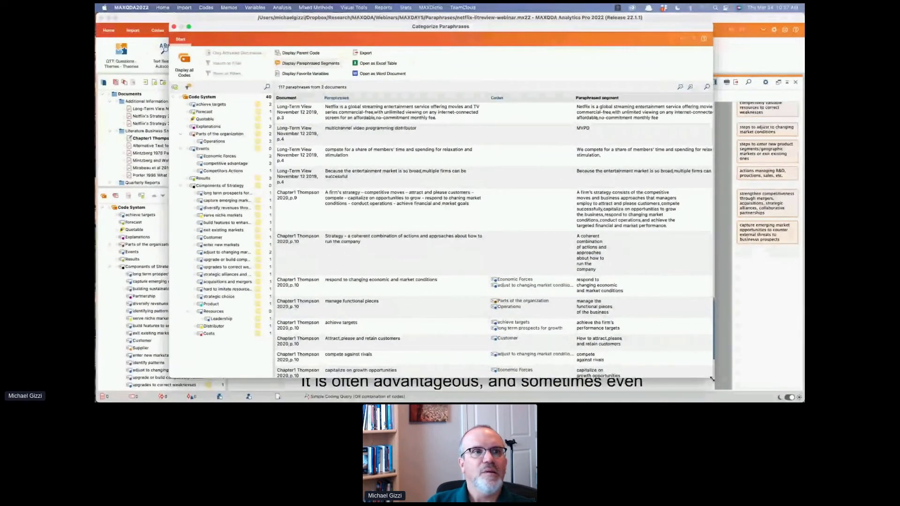
drag(712, 378, 799, 391)
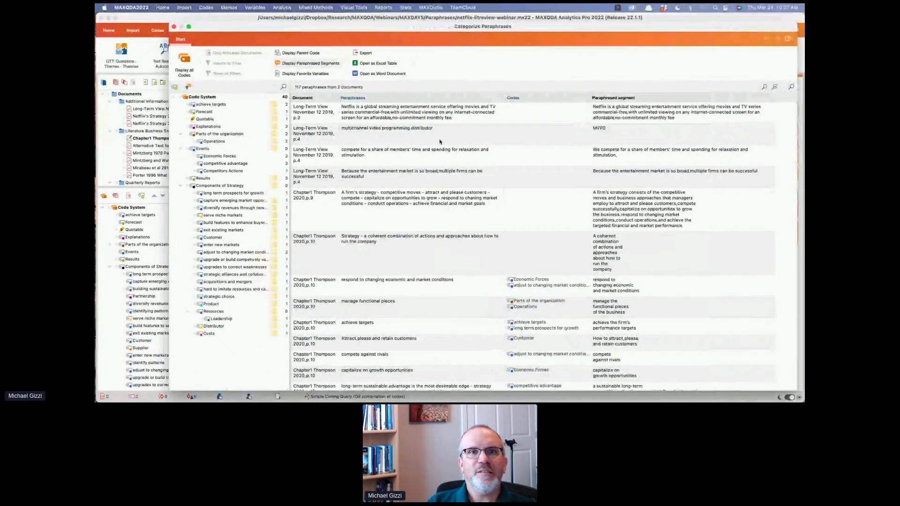
Step: Move the paraphrase "multichannel video programming distributor" directly below the "A firm's strategy - competitive moves" paraphrase
click(633, 117)
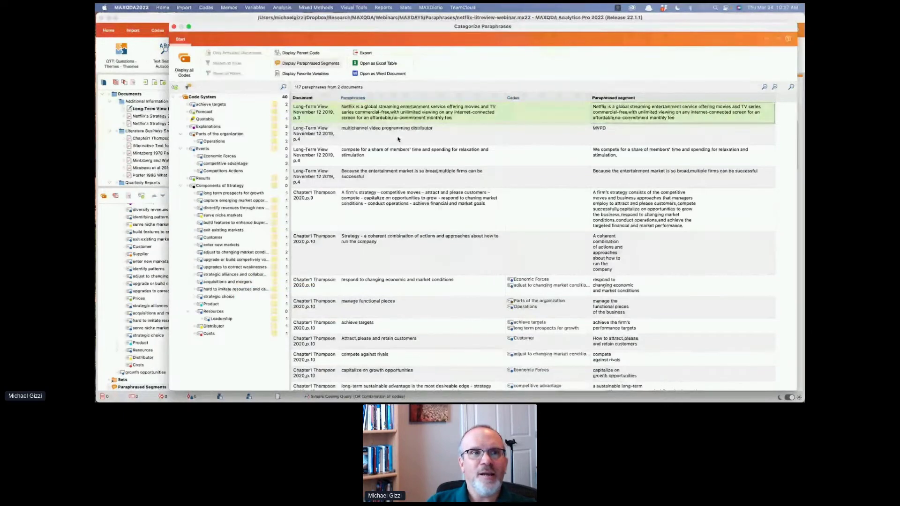
click(354, 137)
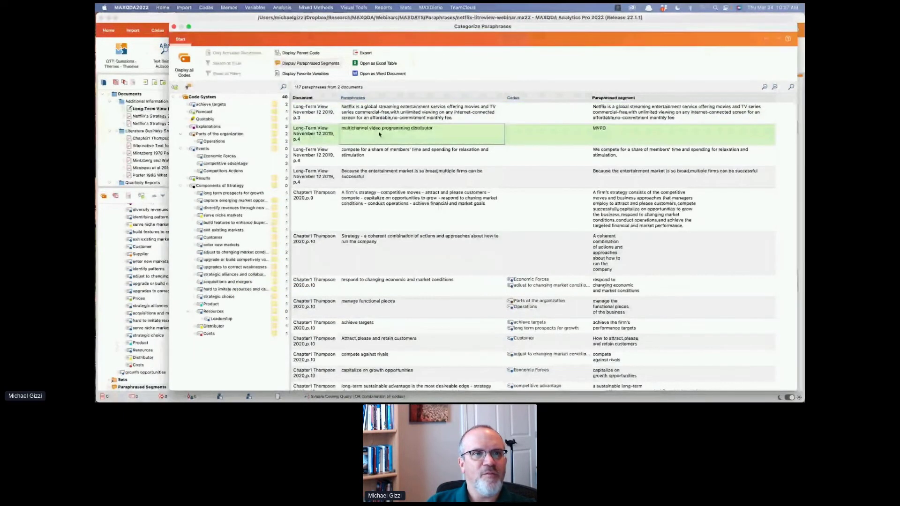
drag(379, 135, 418, 190)
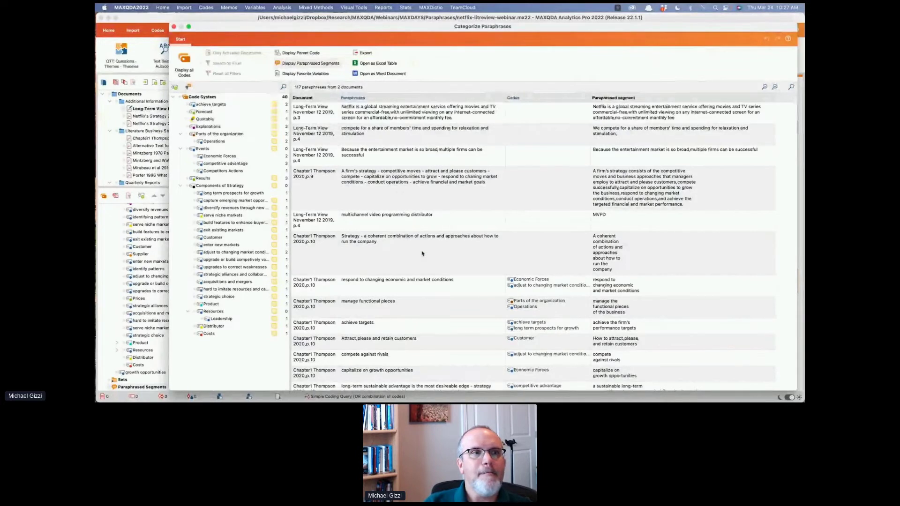
Step: Assign the code "competitive advantage" to the paraphrase "become low cost provider by achieving cost-based competitive advantages over rivals"
scroll(404, 214, down, 3)
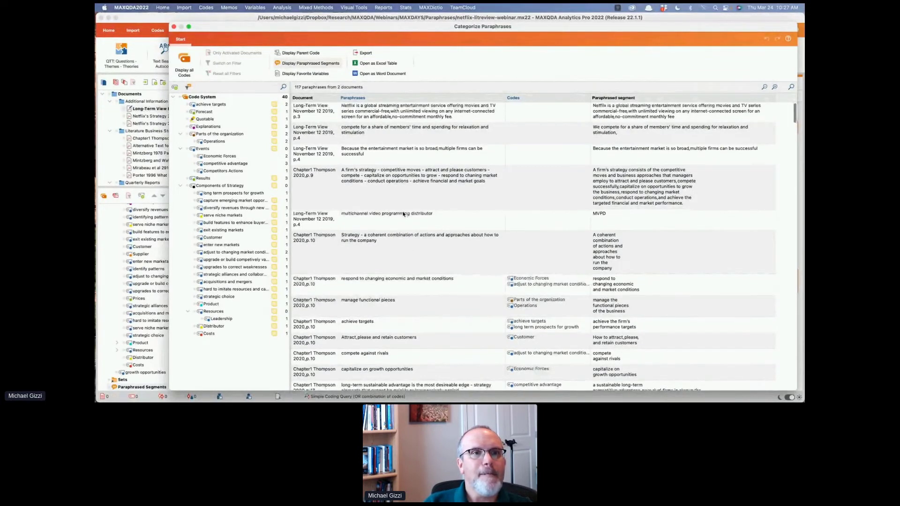
scroll(403, 214, down, 10)
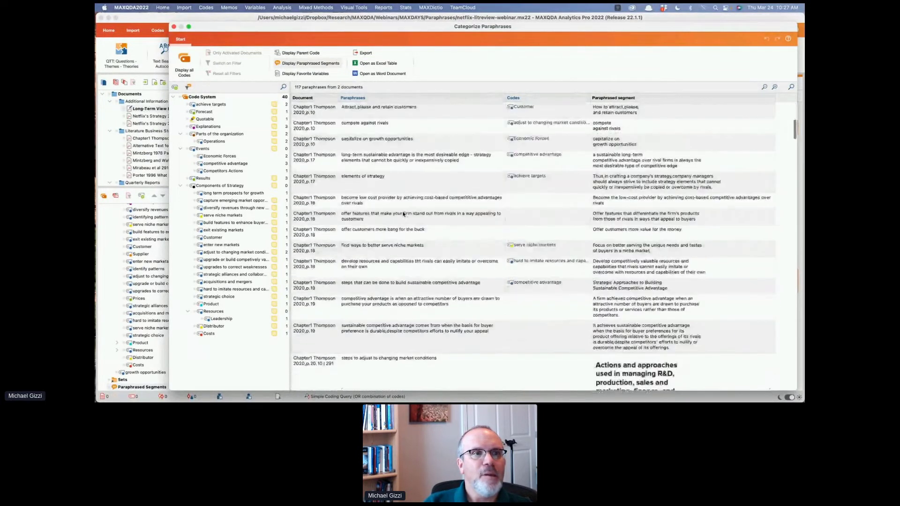
click(368, 219)
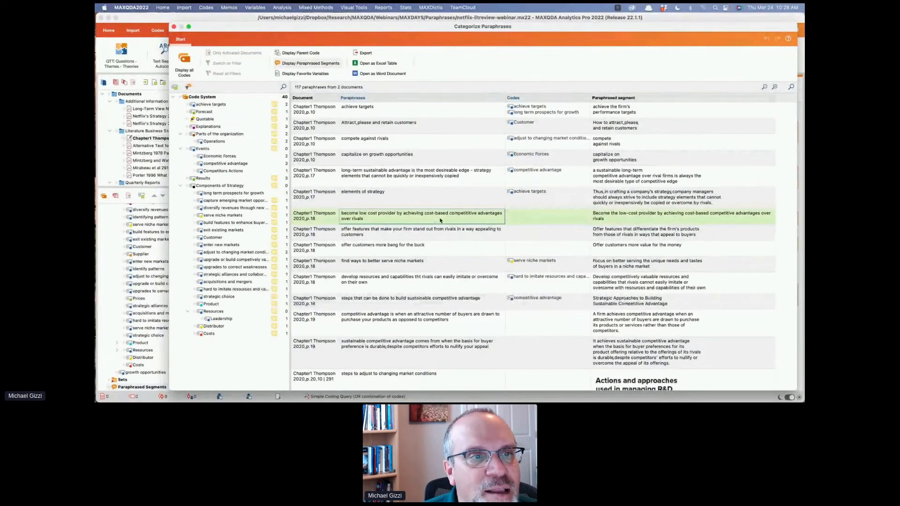
drag(446, 220, 245, 165)
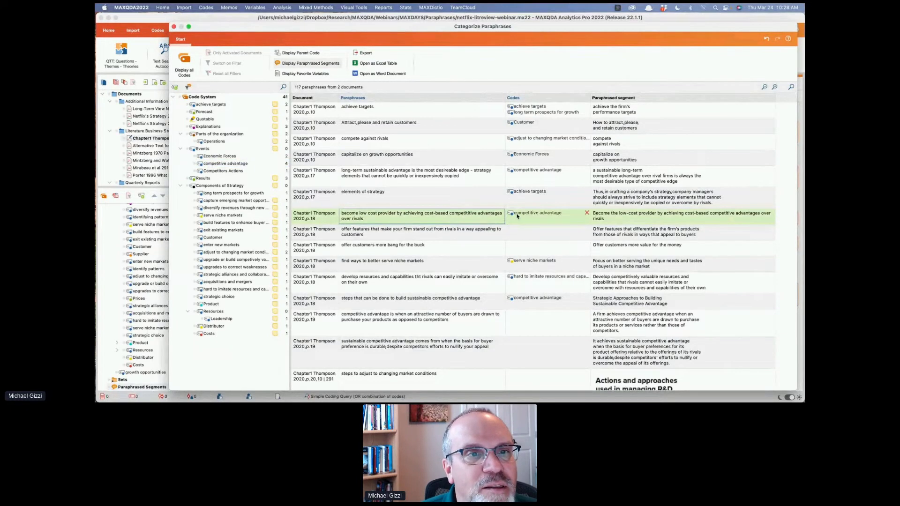
Step: Check how the newly coded low-cost provider segment appears in the document "Chapter1 Thompson 2020", then bring the Categorize Paraphrases window back into view
double_click(421, 217)
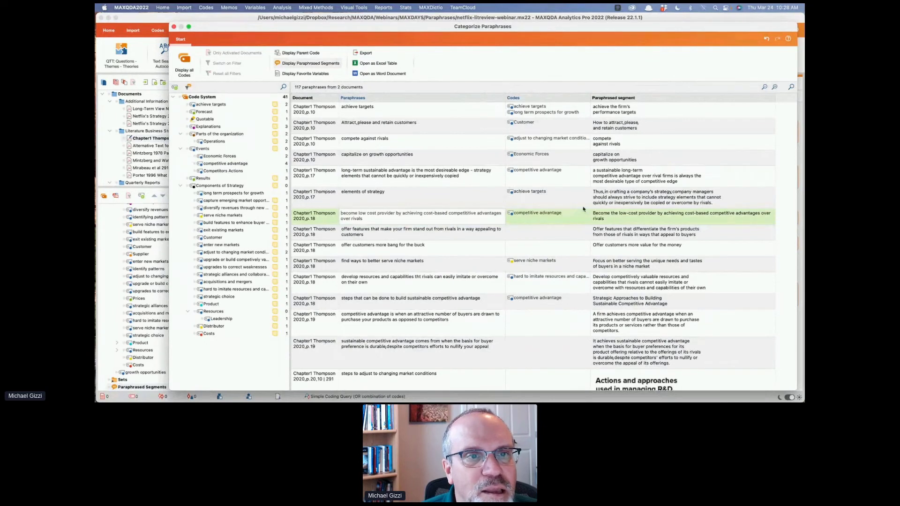
click(558, 221)
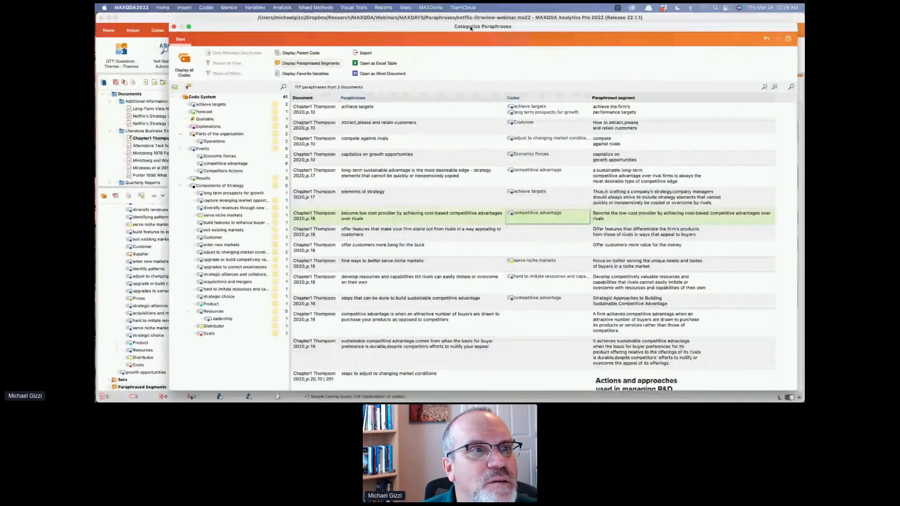
drag(470, 28, 486, 226)
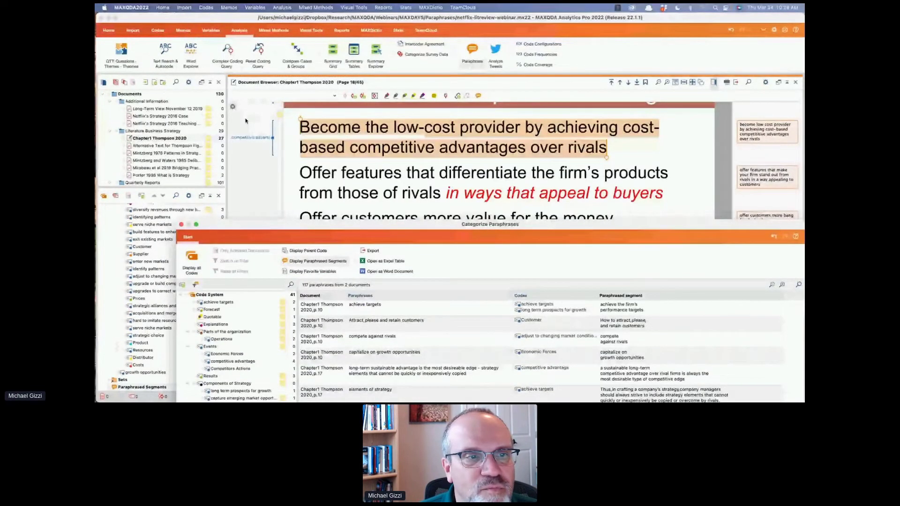
drag(457, 225, 399, 54)
Step: Start a new code named "sustainability" for the paraphrase beginning "sustainable competitive advantage comes from when the basis for buyer preference is durable"
scroll(399, 271, down, 1)
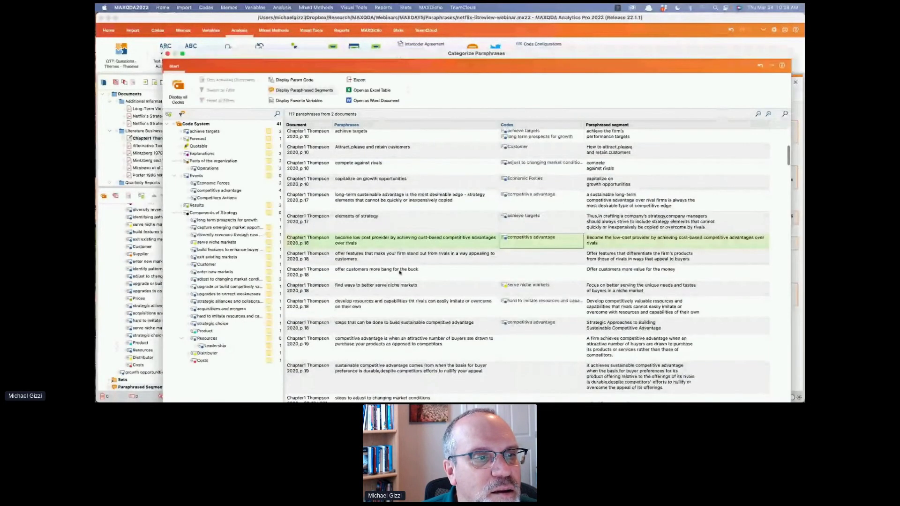
scroll(400, 272, down, 2)
scroll(401, 286, down, 1)
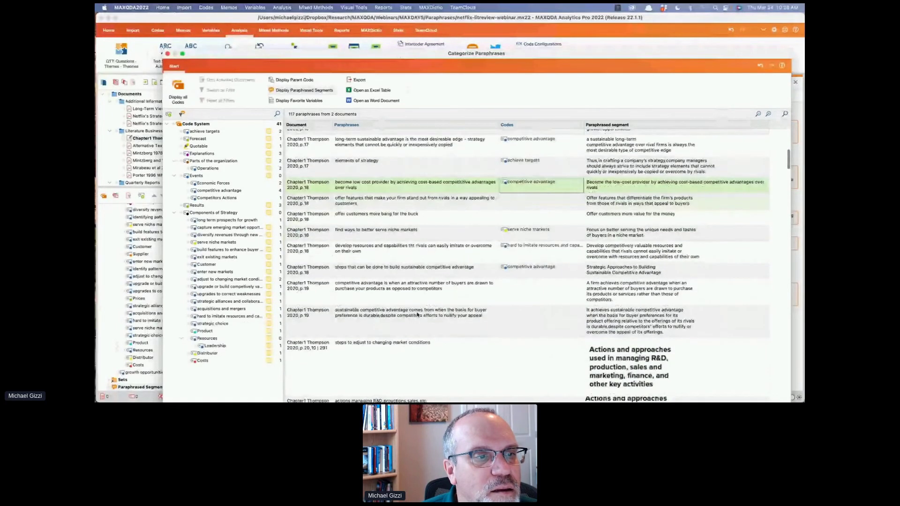
click(413, 321)
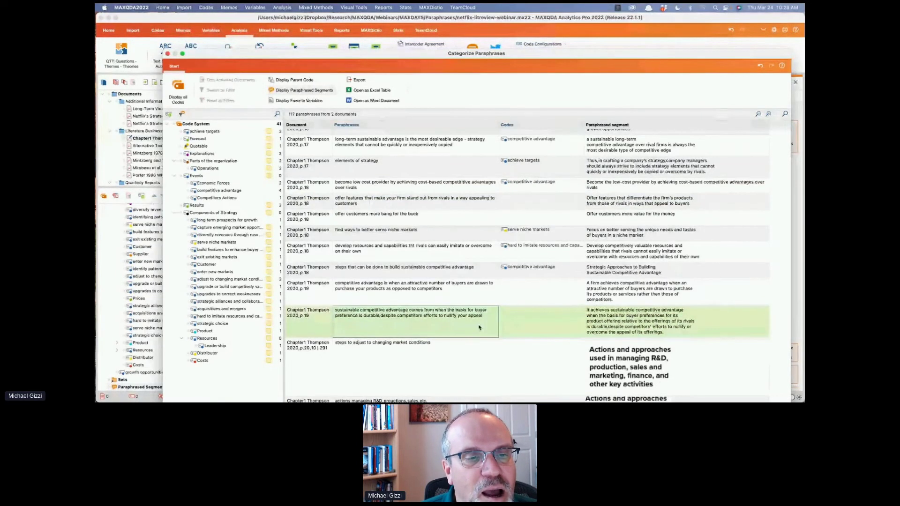
click(535, 327)
right_click(450, 315)
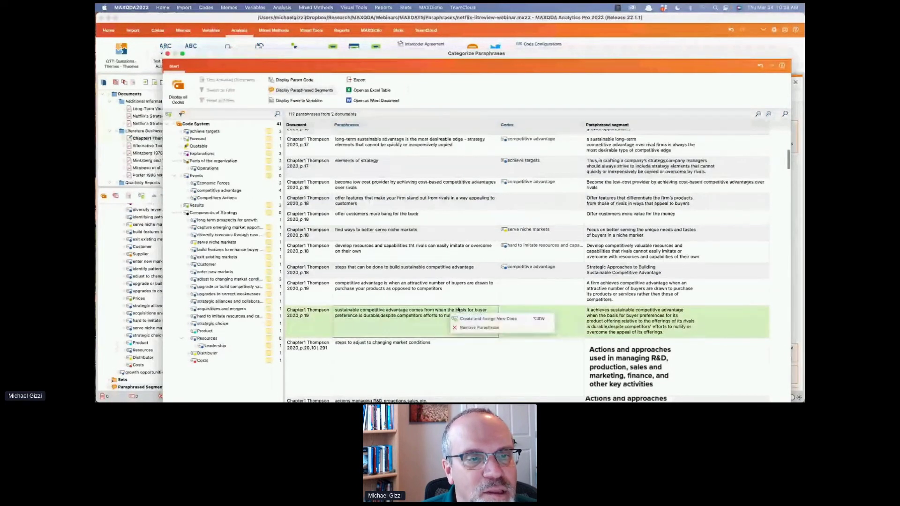
click(467, 297)
click(544, 321)
right_click(627, 320)
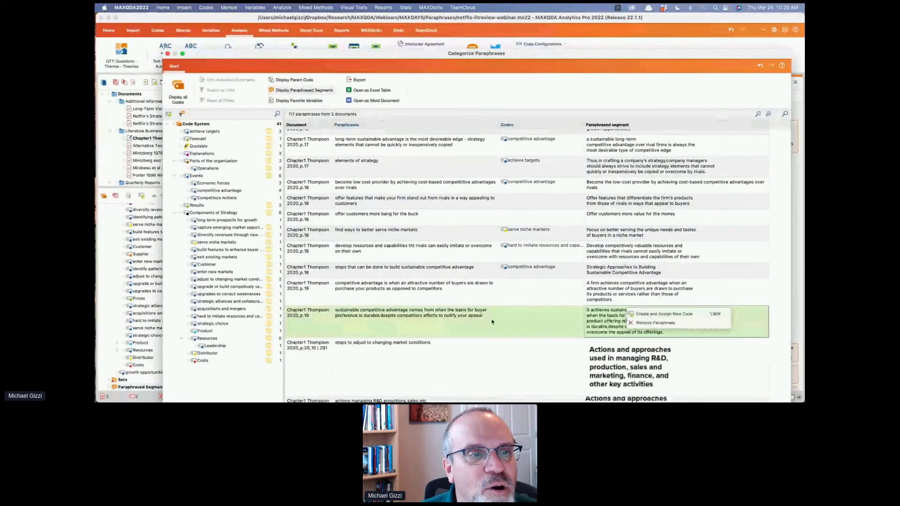
right_click(407, 322)
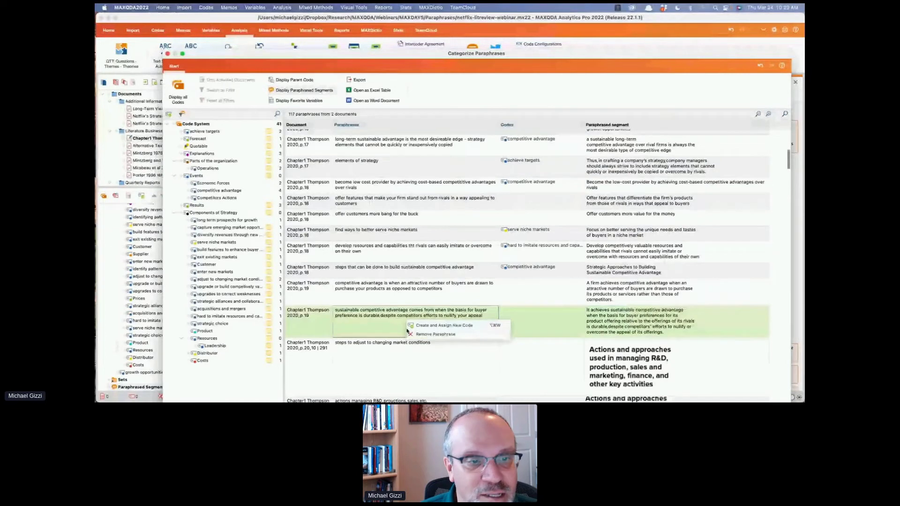
click(436, 326)
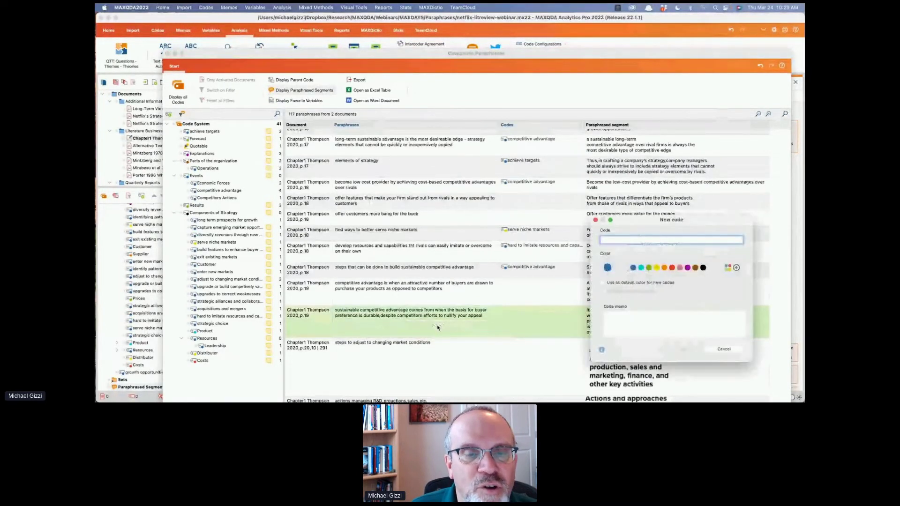
text(sustainable)
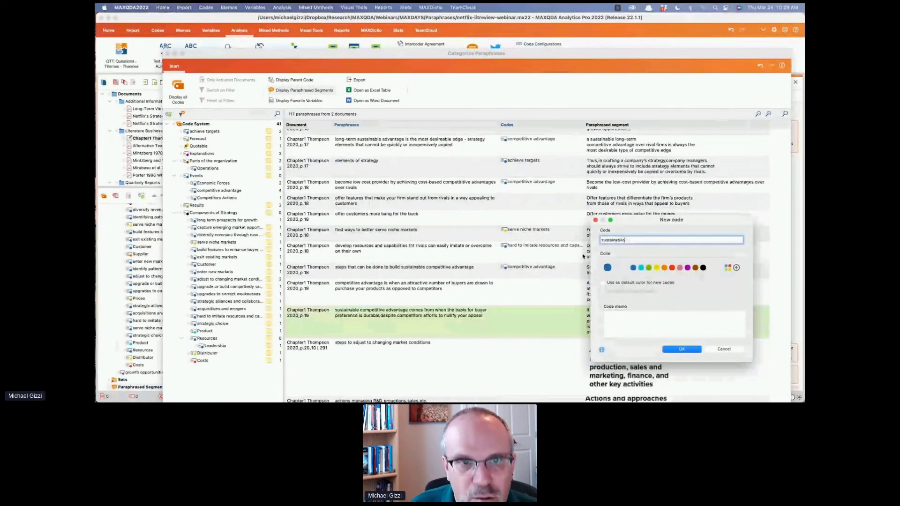
Step: Add the code memo "write out your code memo!!", choose yellow as the code color, and create the code
click(636, 331)
text(wiite o)
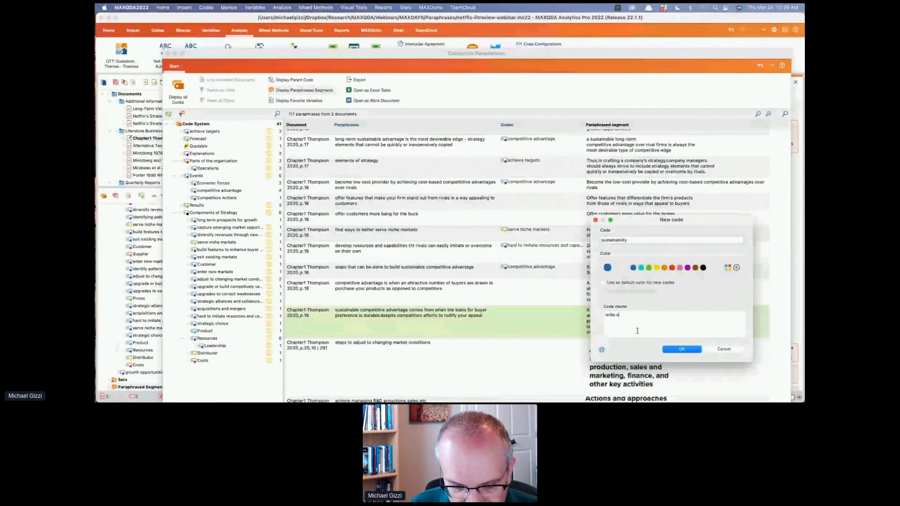
text(ut your dode m)
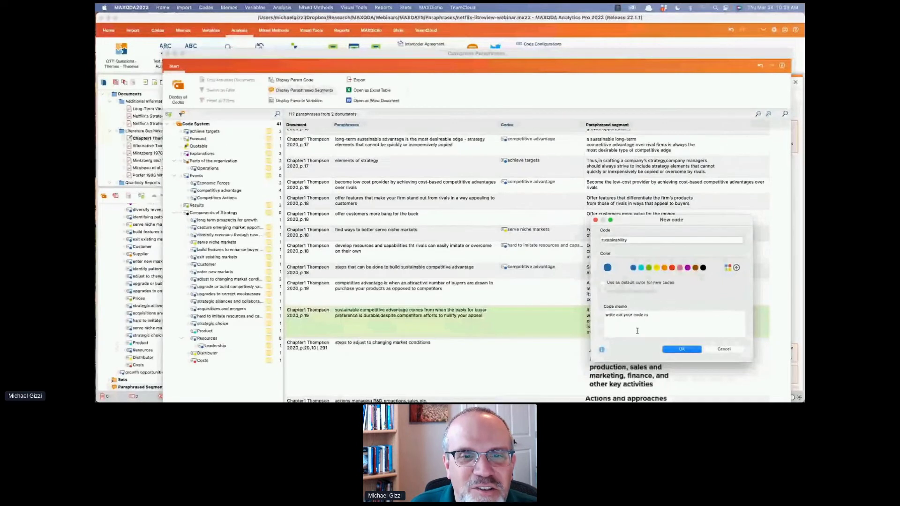
text(emo)
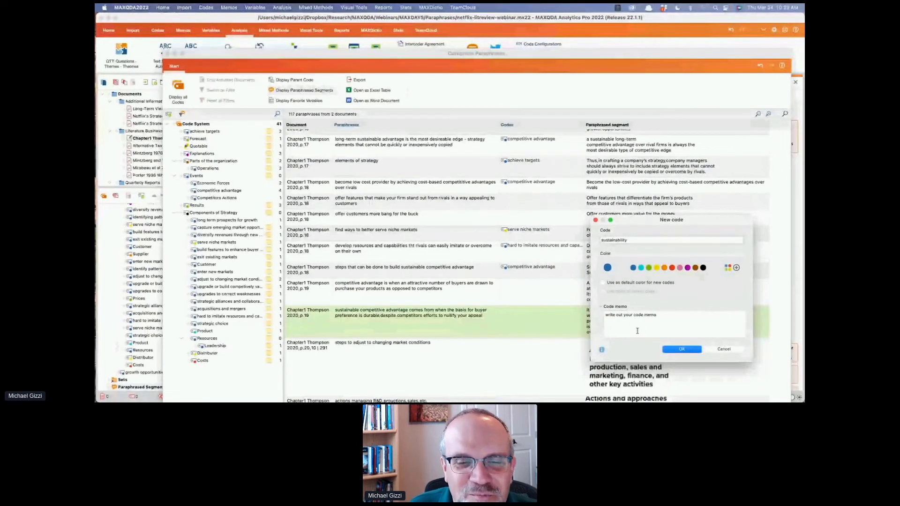
text(!!)
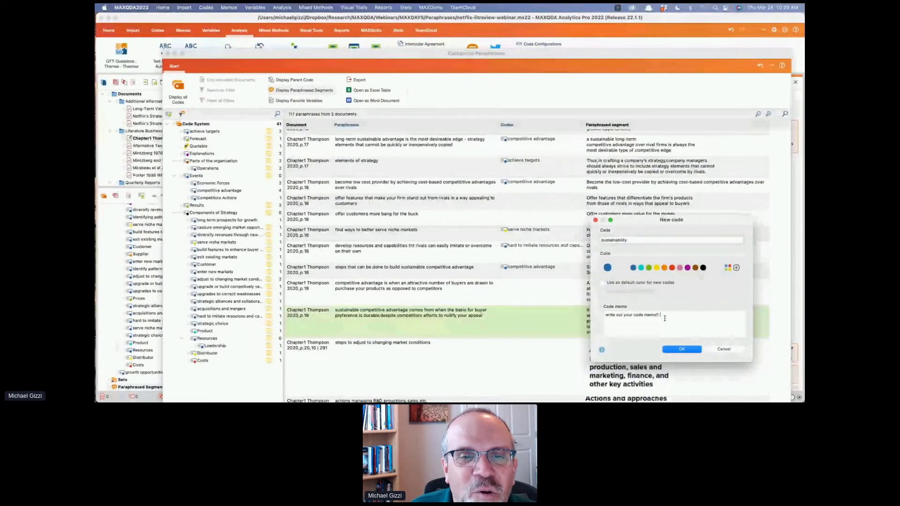
click(656, 268)
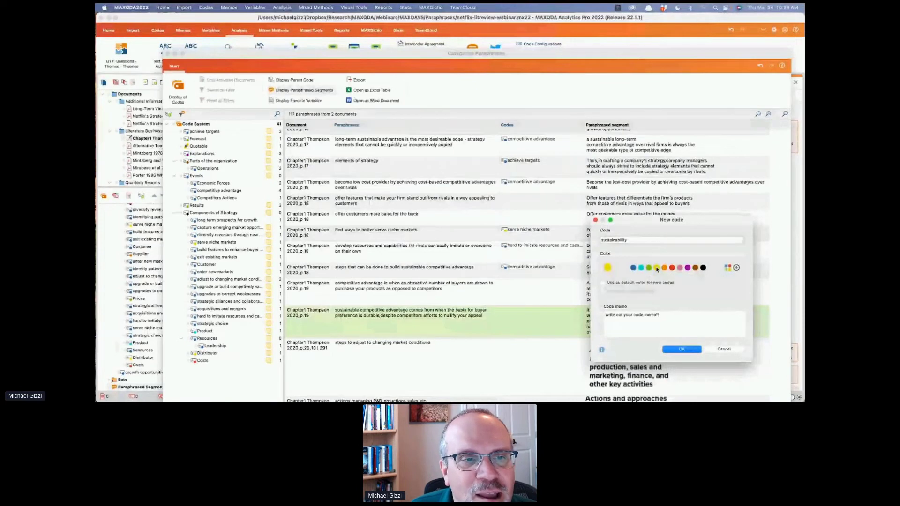
click(681, 349)
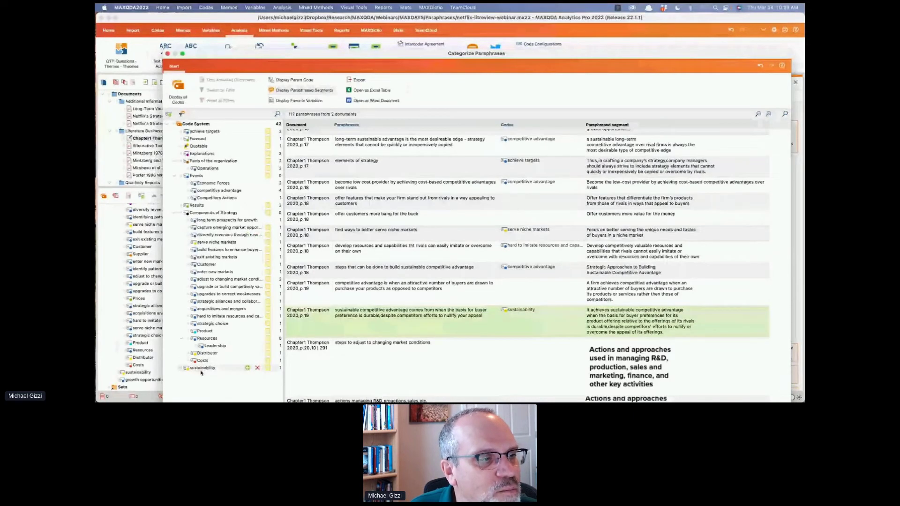
Step: Move the "sustainability" code under "Resources" in the code system and look through the following paraphrases
drag(201, 369, 219, 339)
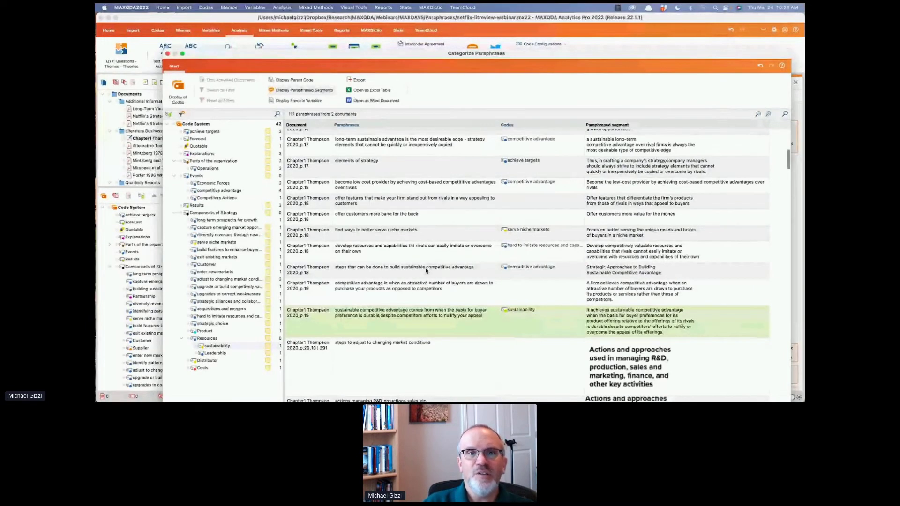
scroll(427, 270, down, 1)
scroll(426, 271, down, 5)
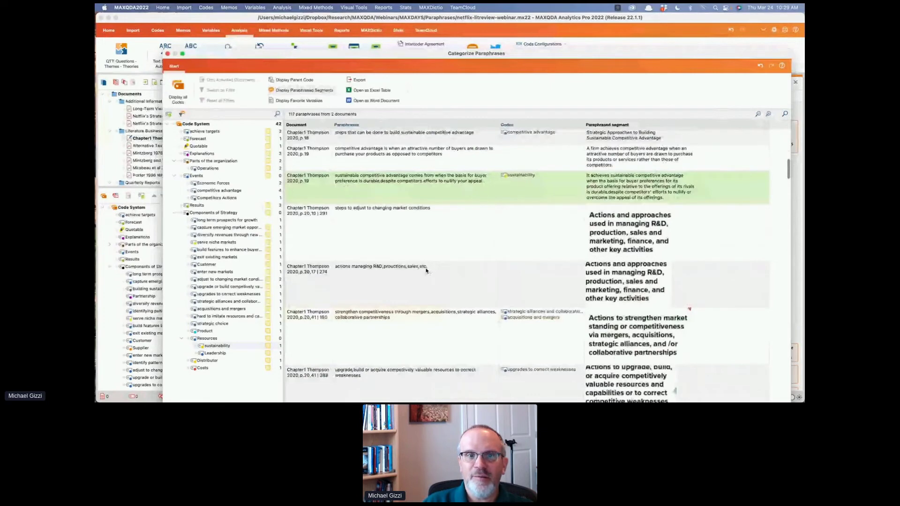
scroll(648, 229, down, 1)
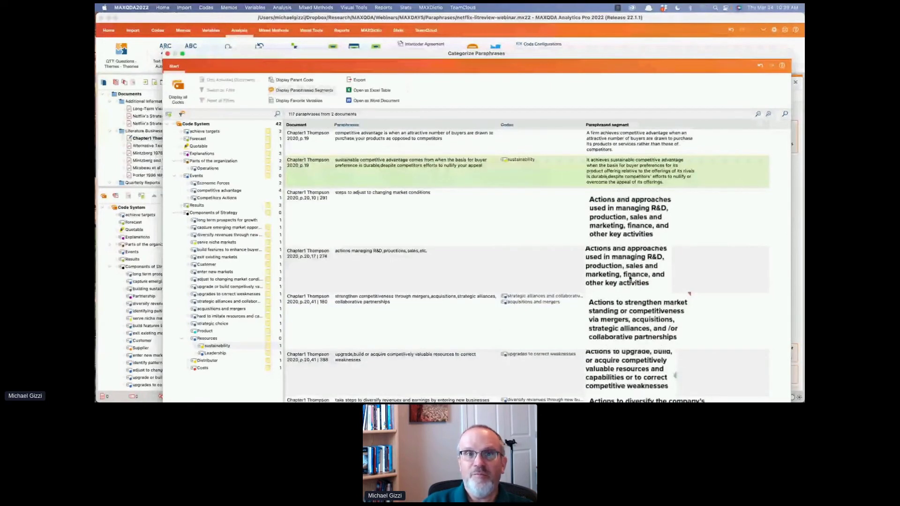
scroll(631, 278, down, 4)
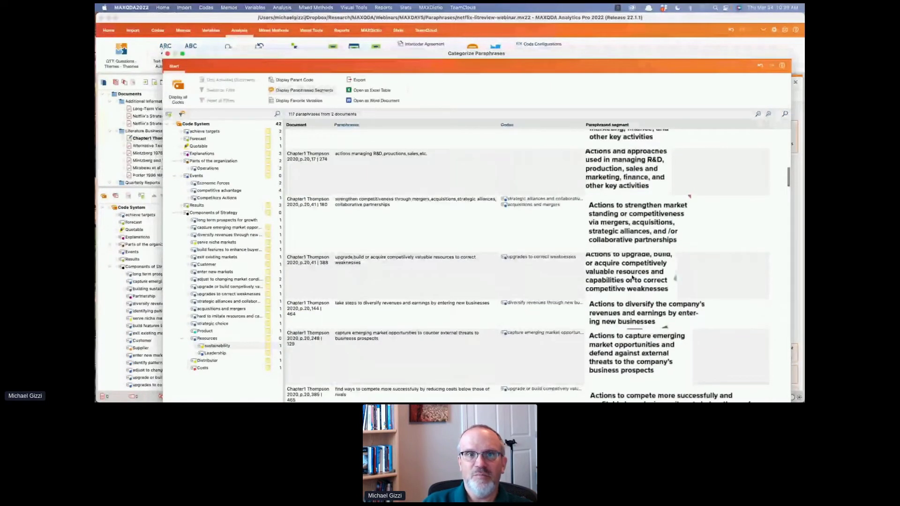
scroll(632, 278, up, 1)
scroll(658, 218, down, 3)
click(630, 211)
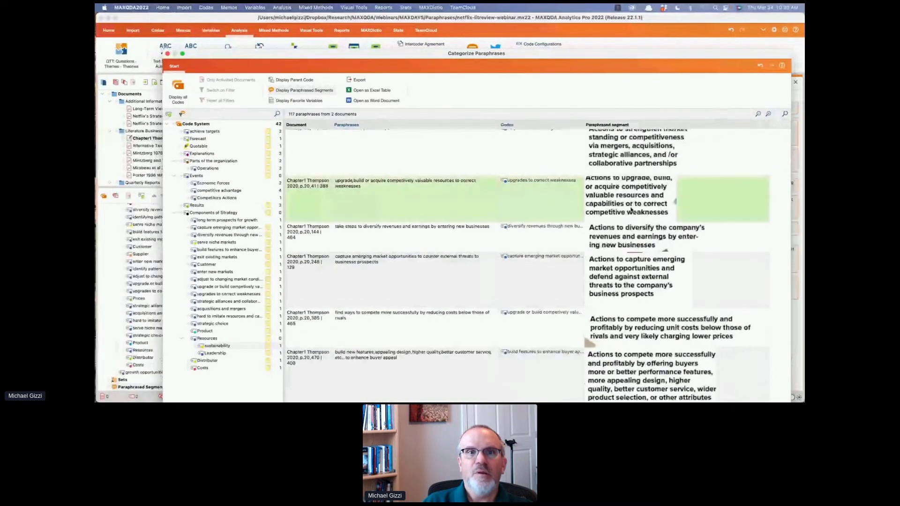
double_click(630, 211)
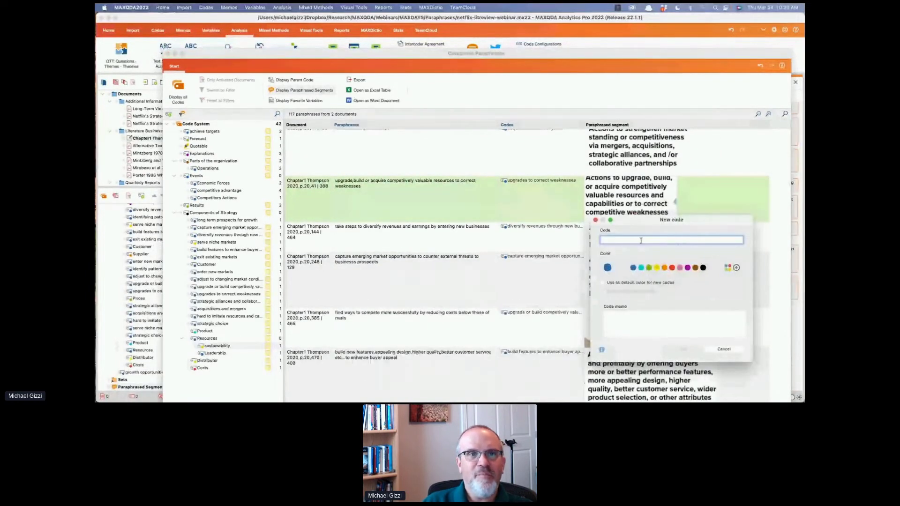
click(725, 349)
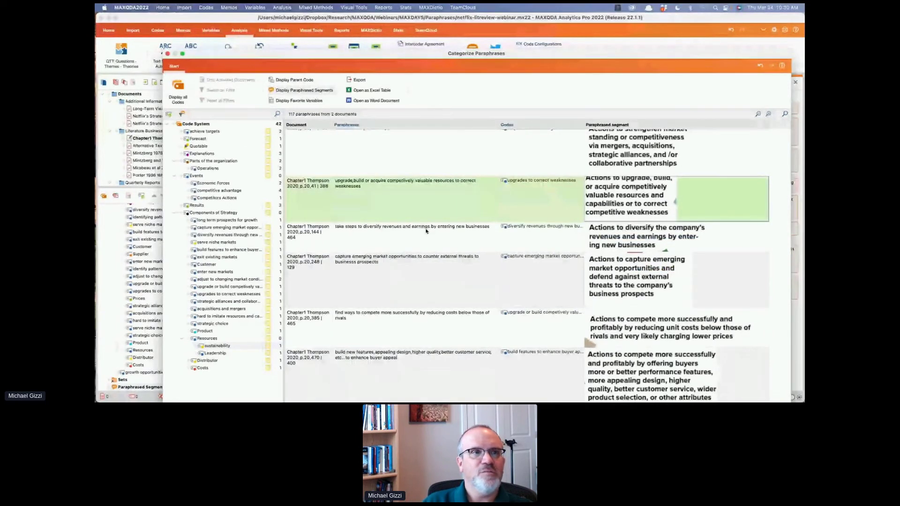
Step: Also assign the "competitive advantage" code to the "sustainable competitive advantage" paraphrase and check both codes beside the segment in "Chapter1 Thompson 2020"
scroll(426, 231, up, 5)
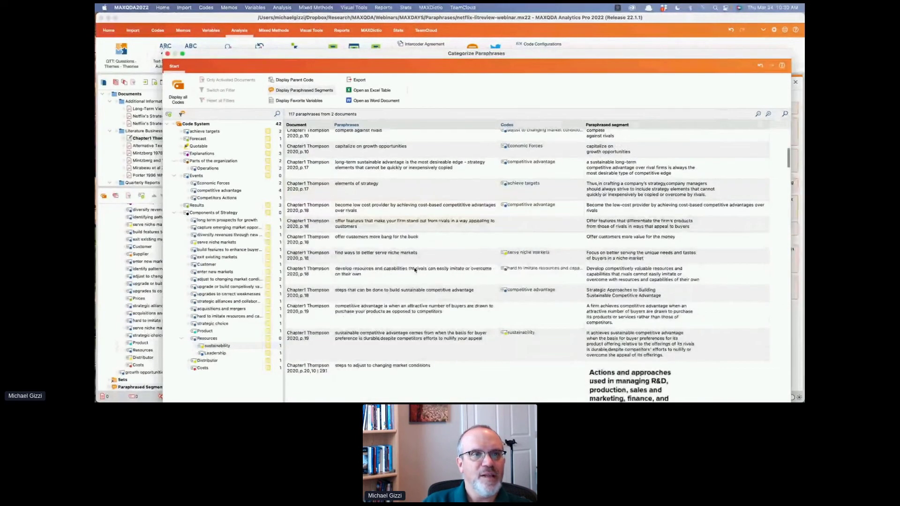
scroll(415, 269, down, 3)
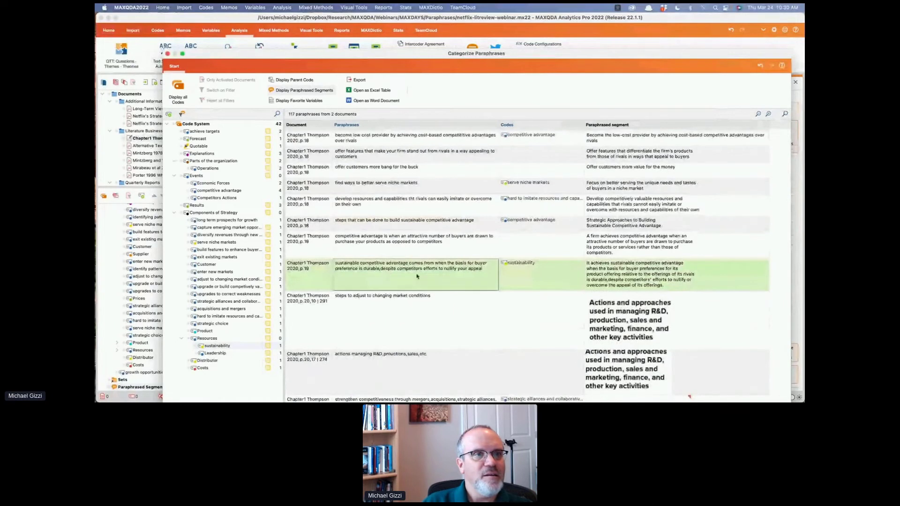
drag(439, 281, 238, 192)
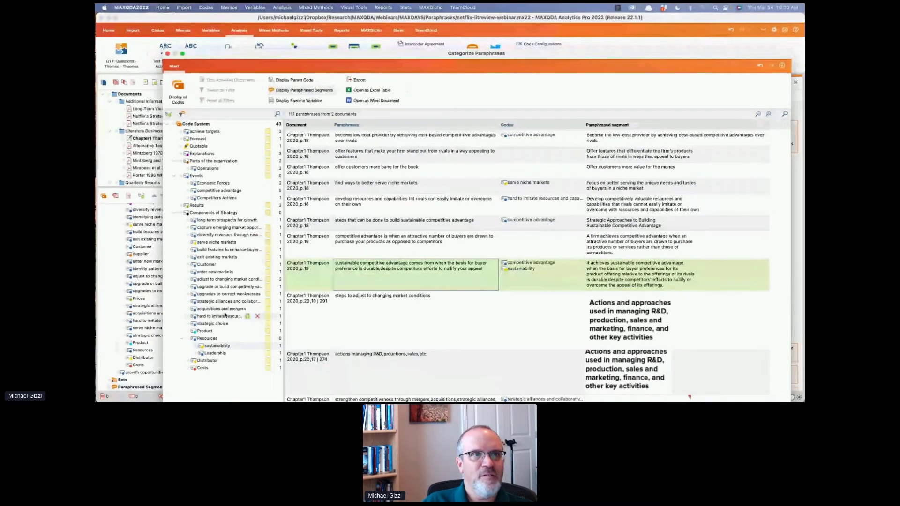
drag(353, 58, 314, 351)
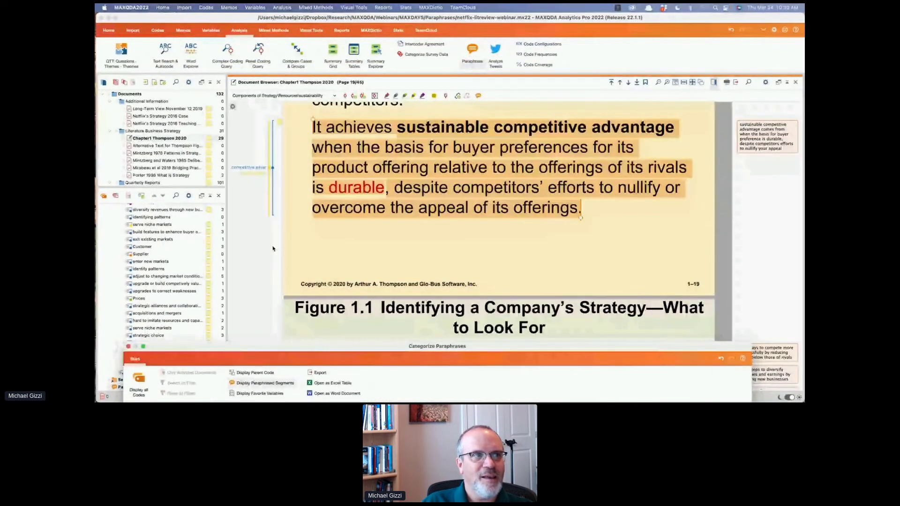
drag(352, 346, 369, 121)
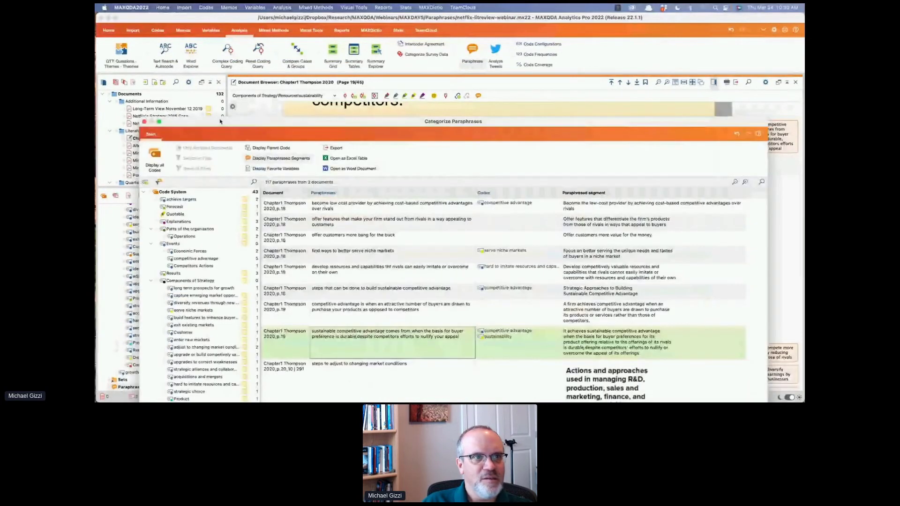
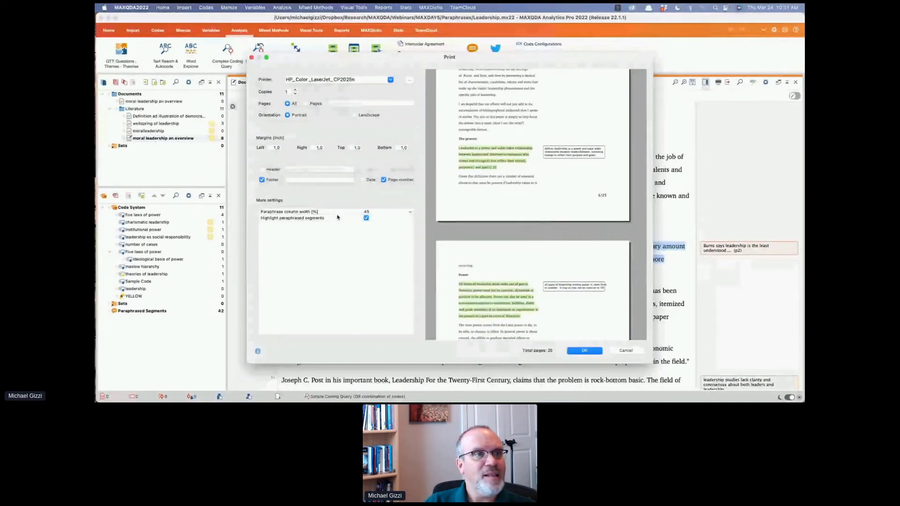
Step: Preview the printout with a paraphrase column width of 30 percent and reduce the width to 25 percent
click(307, 216)
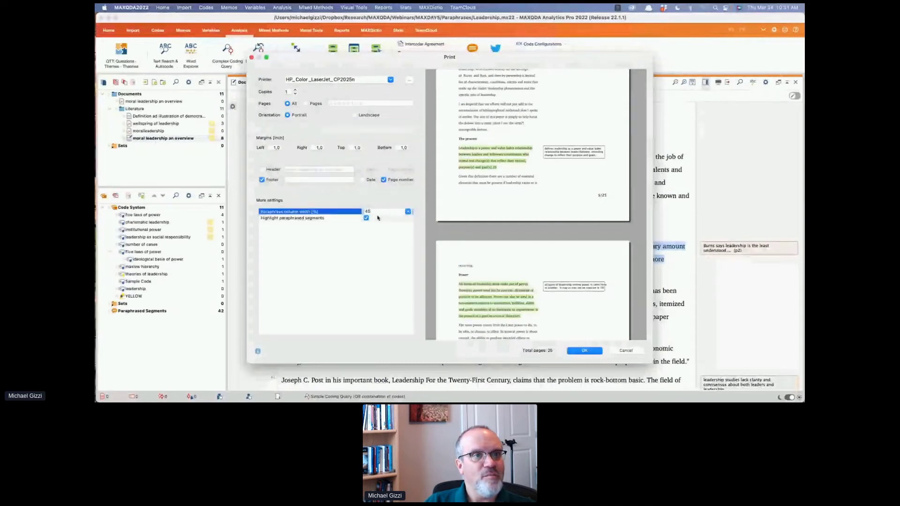
click(402, 212)
click(408, 212)
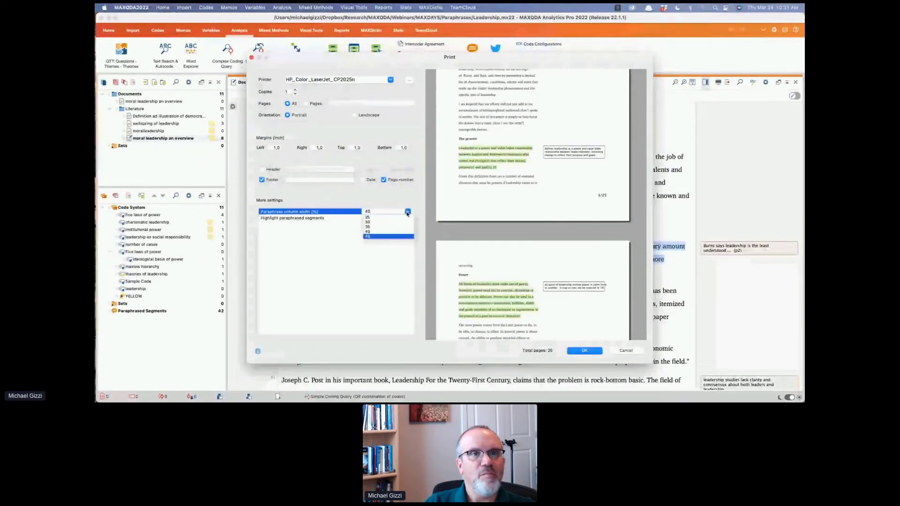
click(381, 223)
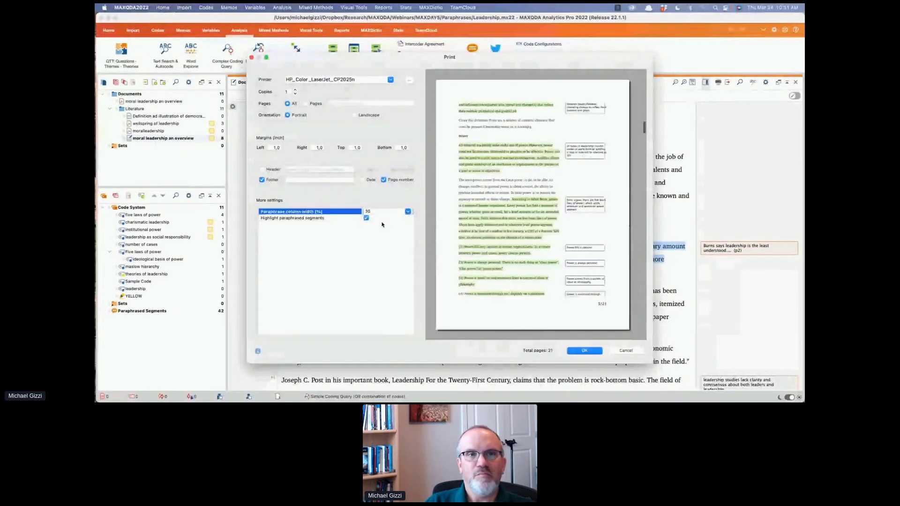
click(404, 212)
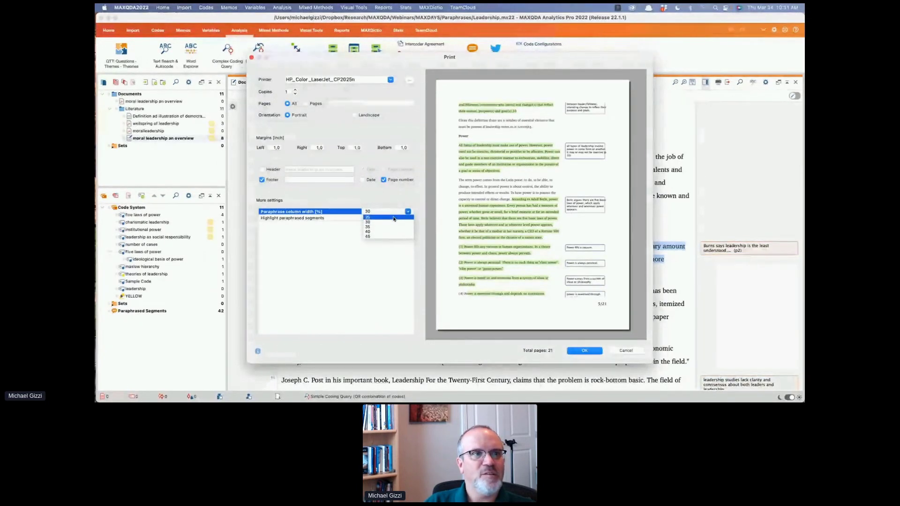
click(393, 218)
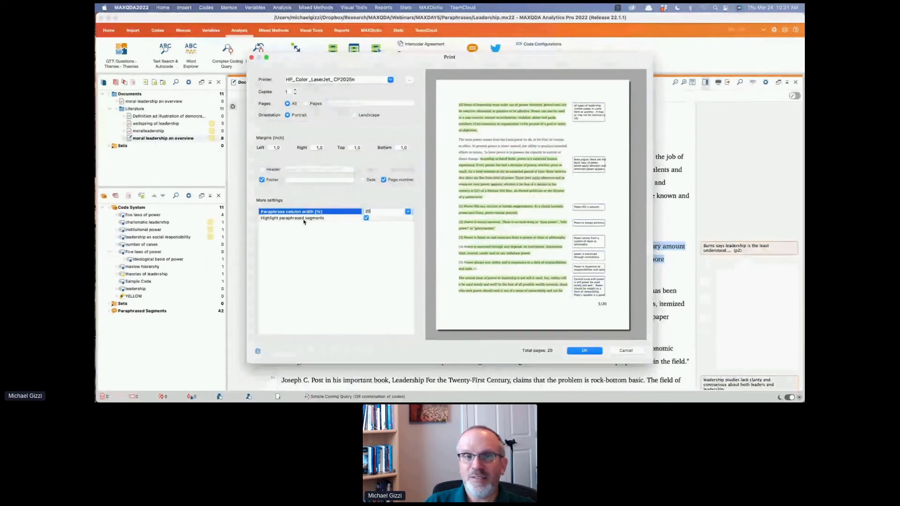
Step: Compare the print preview without and with highlighted paraphrased segments, inspect it in an enlarged Print window, and close it without printing
click(367, 218)
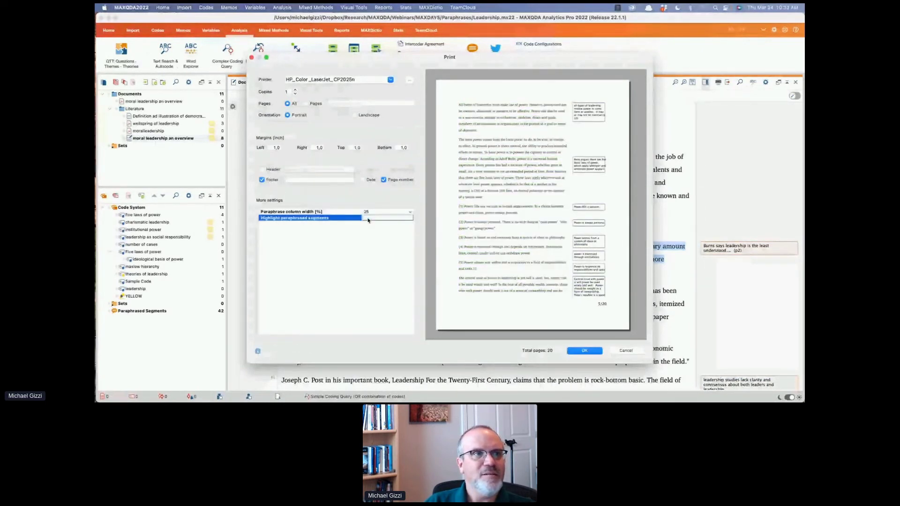
click(366, 218)
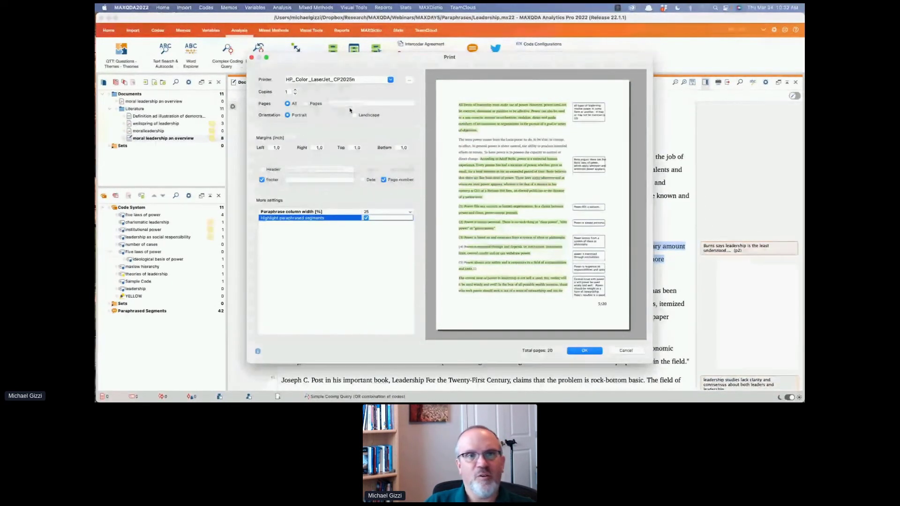
click(481, 180)
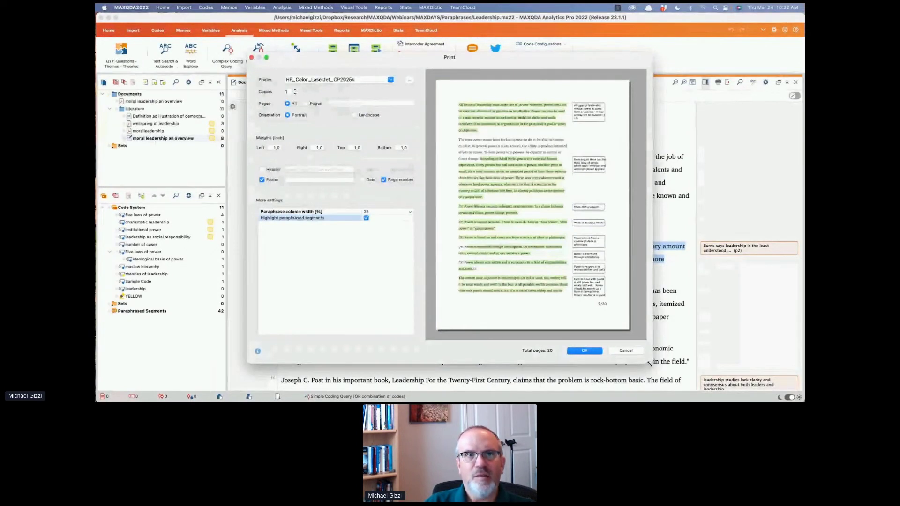
drag(649, 363, 776, 401)
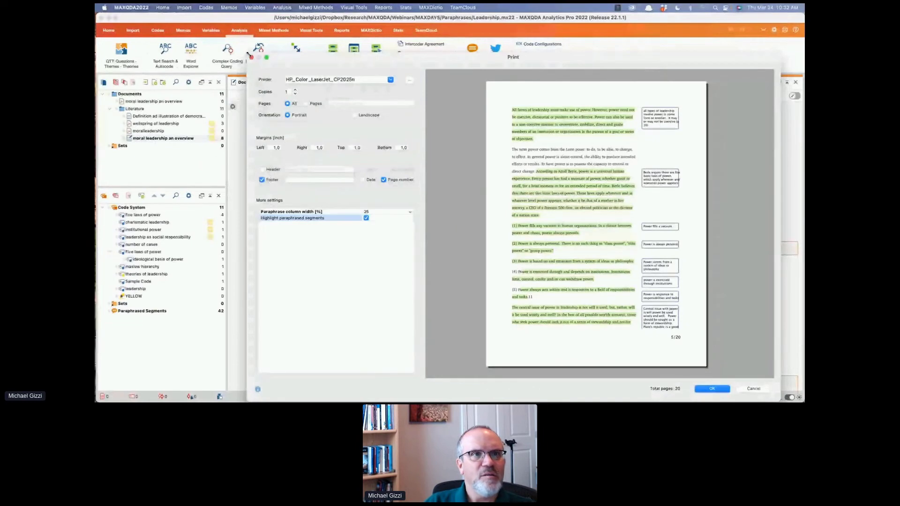
drag(248, 53, 194, 46)
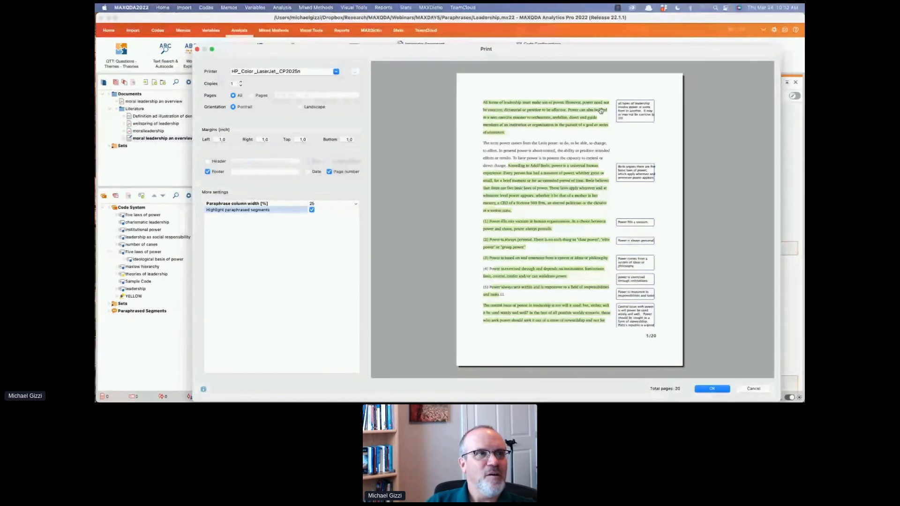
click(197, 50)
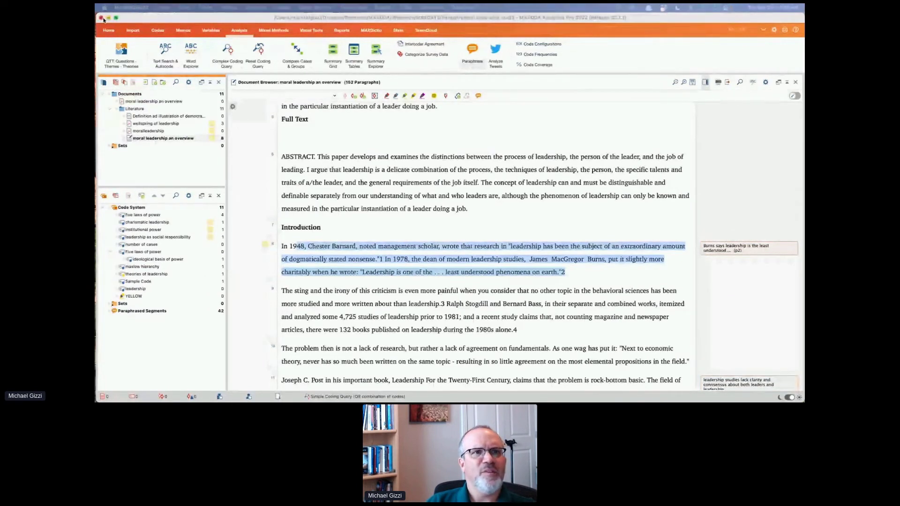
Step: Try to set up a Paraphrases Matrix using the Literature document group and the whole Documents list
click(473, 66)
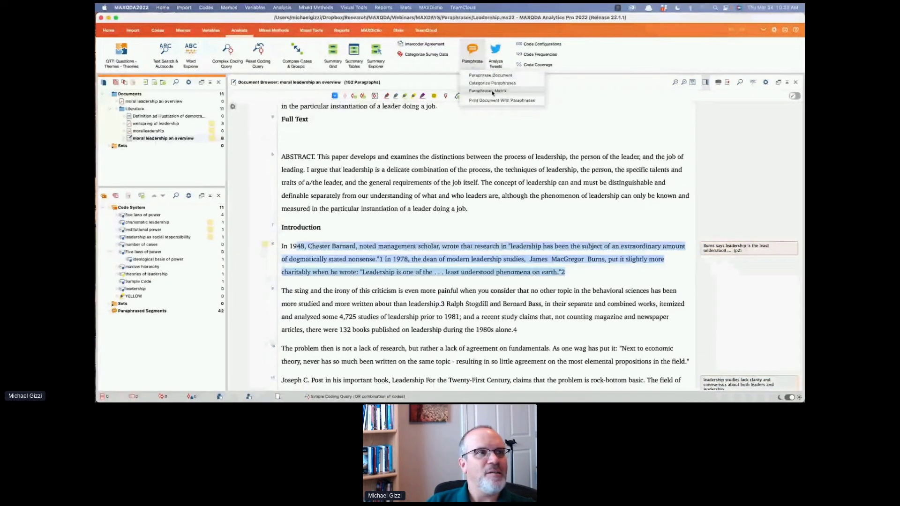
click(490, 91)
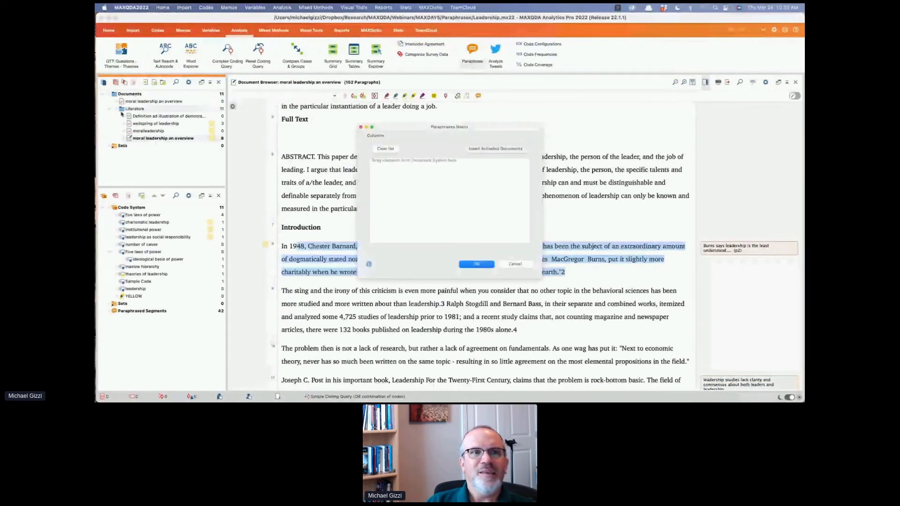
drag(122, 113, 410, 200)
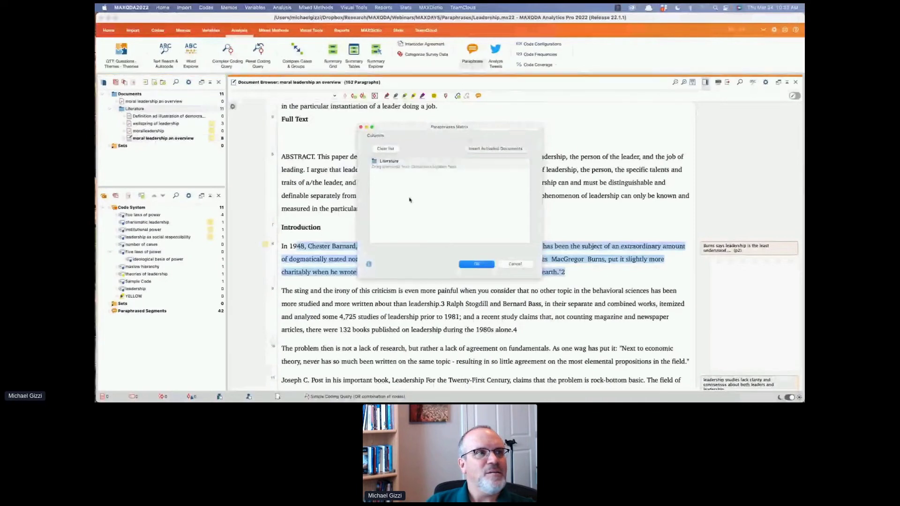
click(128, 94)
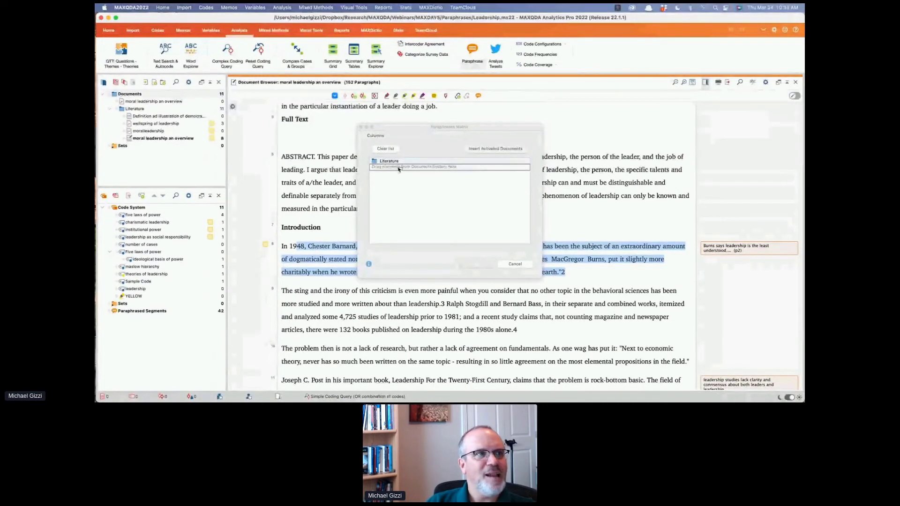
Step: Open the ungrouped PDF "moral leadership an overview" and cancel the Paraphrases Matrix setup
double_click(150, 101)
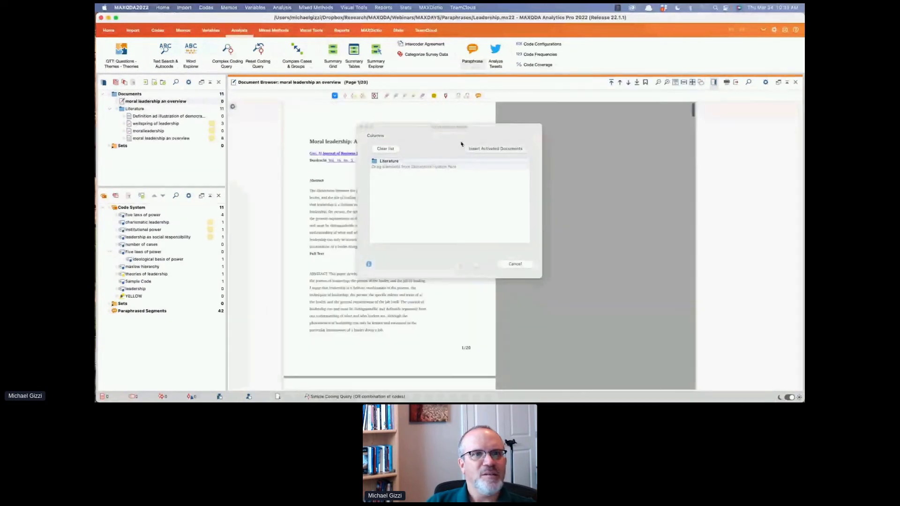
click(519, 268)
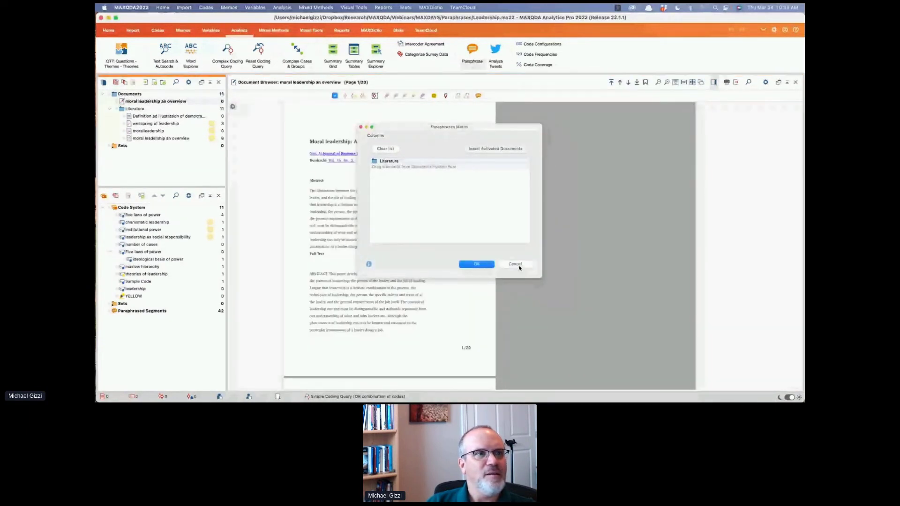
click(519, 266)
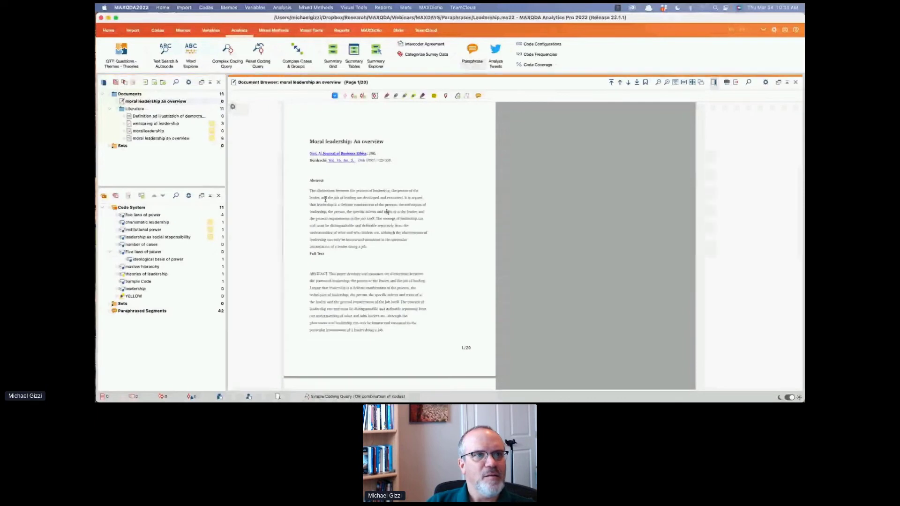
Step: Turn on paraphrase mode and paraphrase the full Abstract section on page 1, including its heading, as "abstract"
drag(317, 195, 392, 233)
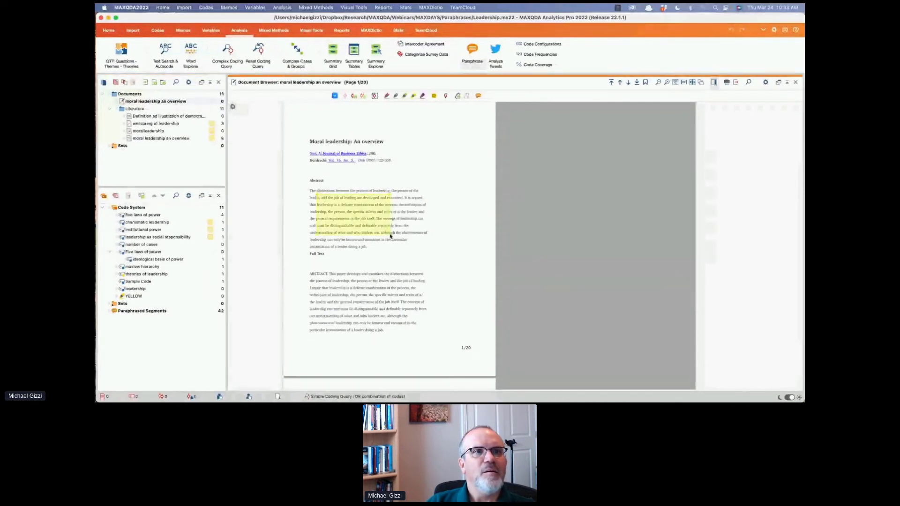
click(471, 52)
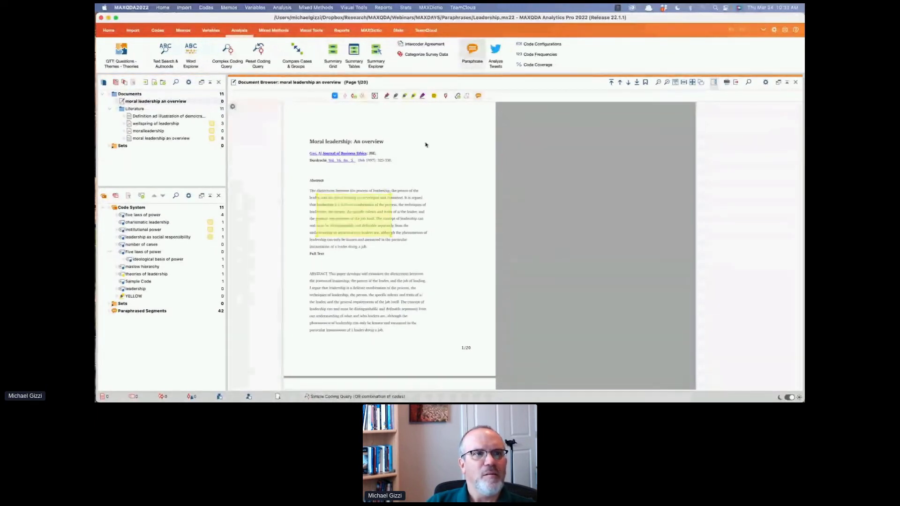
click(383, 211)
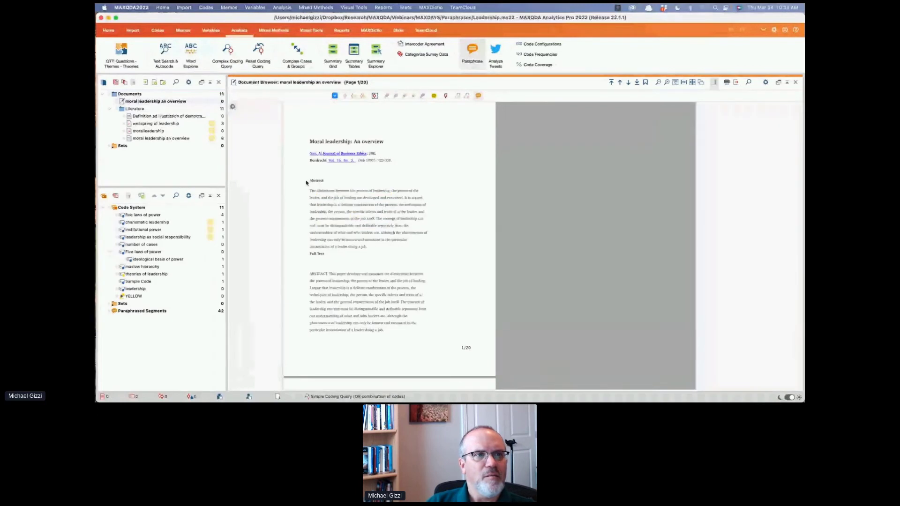
drag(307, 181, 411, 247)
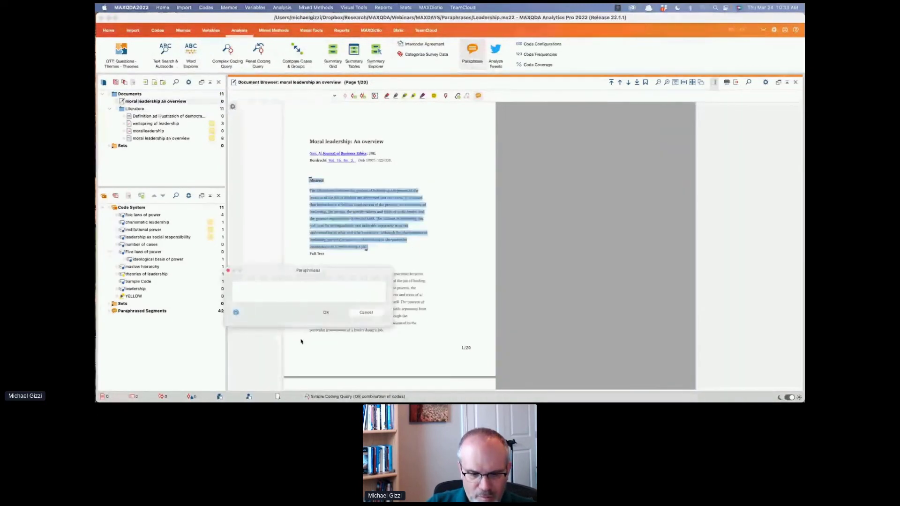
text(abs)
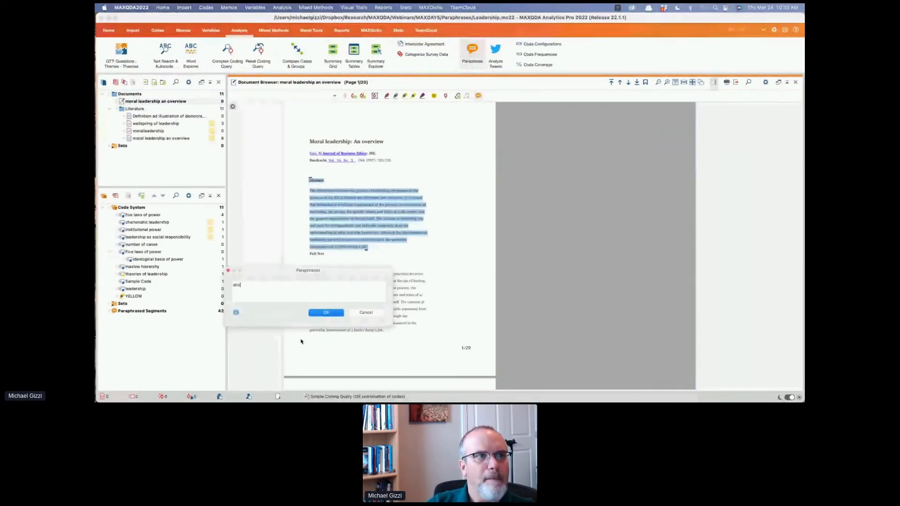
text(tract)
key(Return)
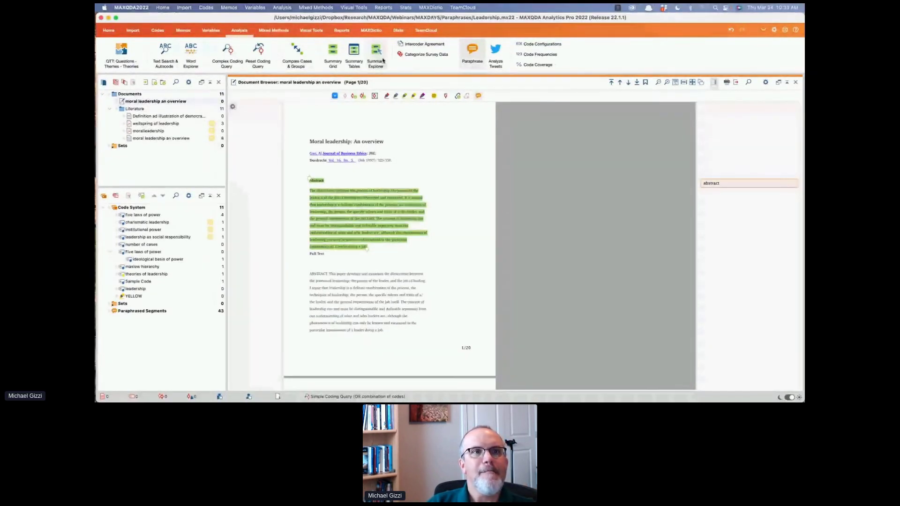
Step: Create a document group for the ungrouped "moral leadership an overview" and generate a Paraphrases Matrix comparing it with the Literature group
click(472, 54)
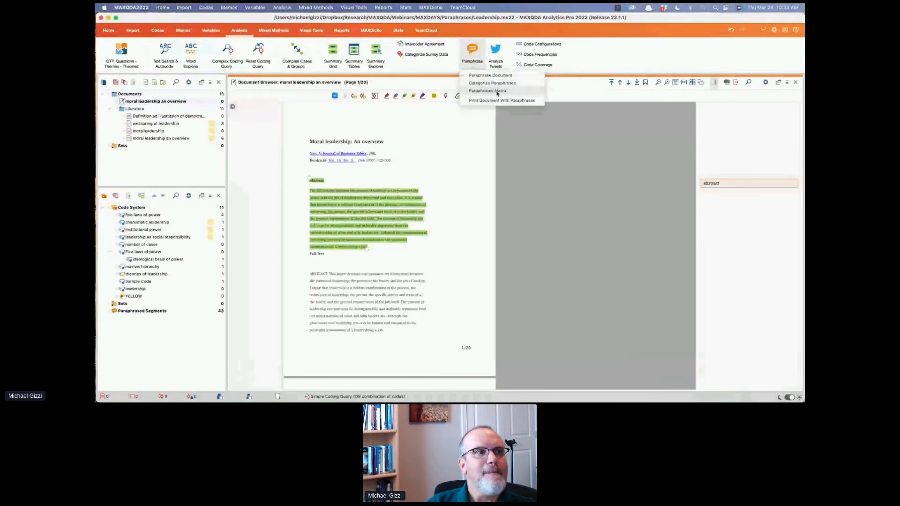
click(489, 90)
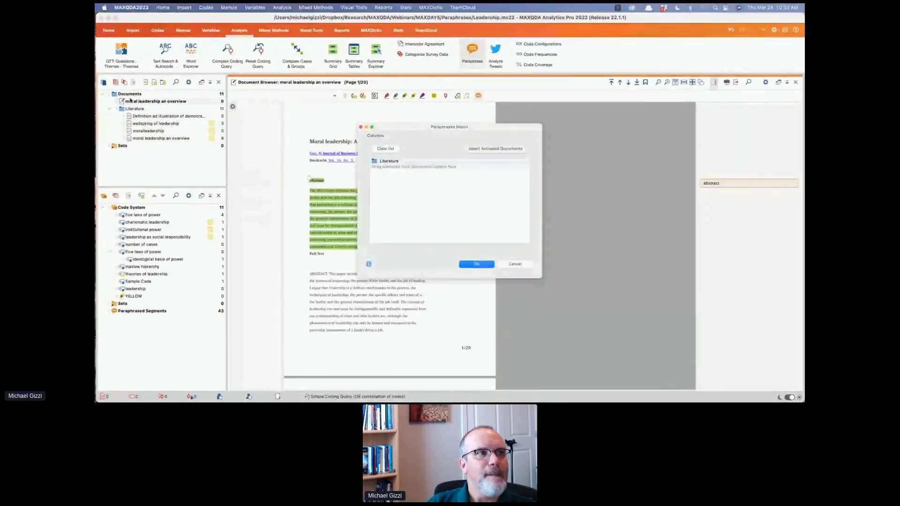
mouse_move(130, 95)
mouse_down()
mouse_move(378, 135)
mouse_move(434, 164)
mouse_move(132, 95)
mouse_up()
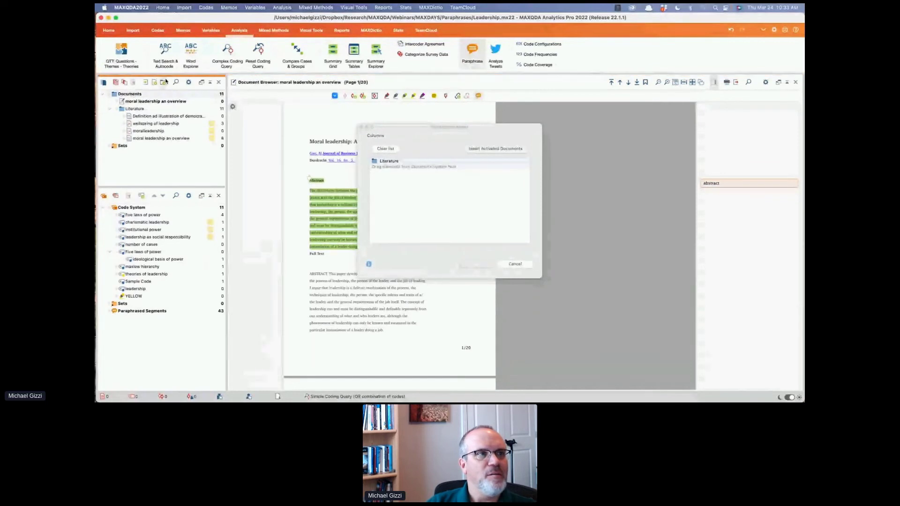
click(164, 83)
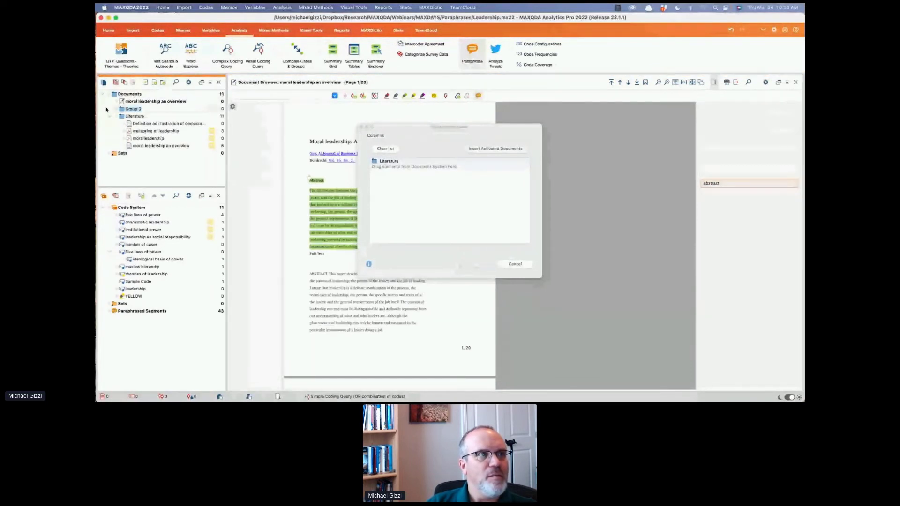
click(143, 108)
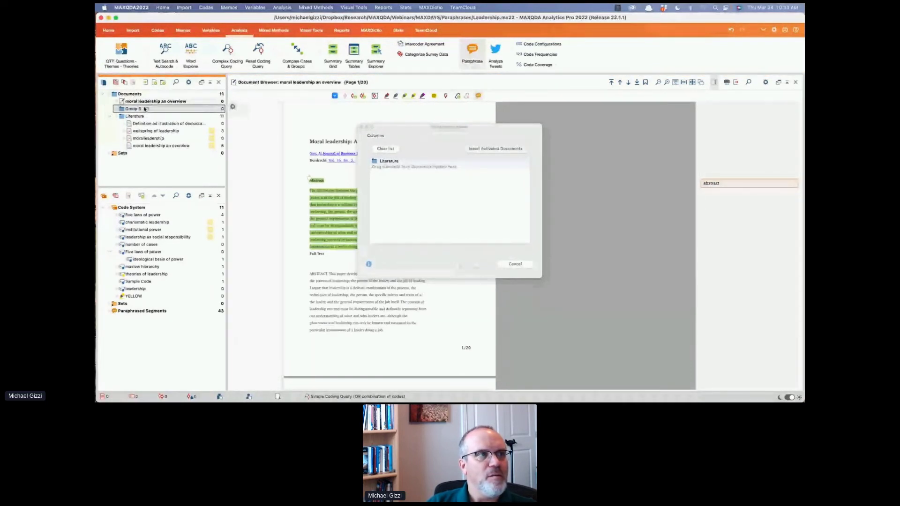
drag(144, 109, 455, 233)
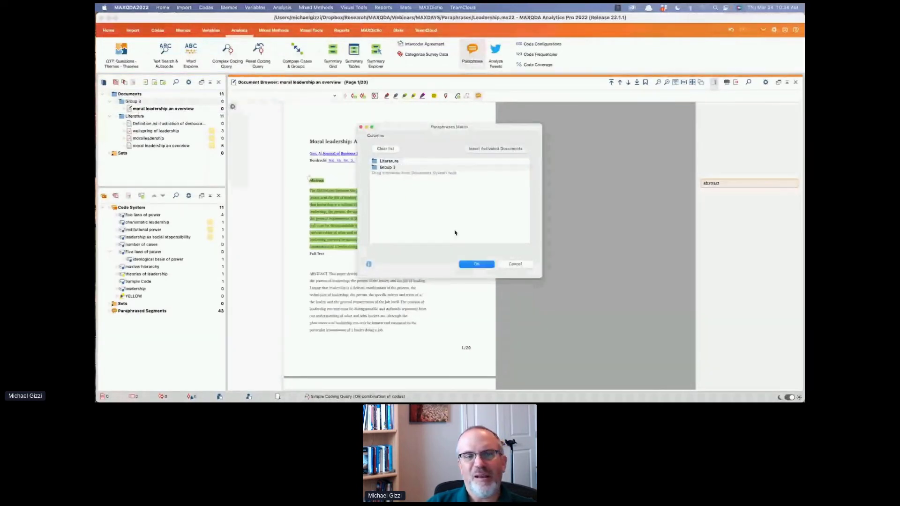
click(478, 264)
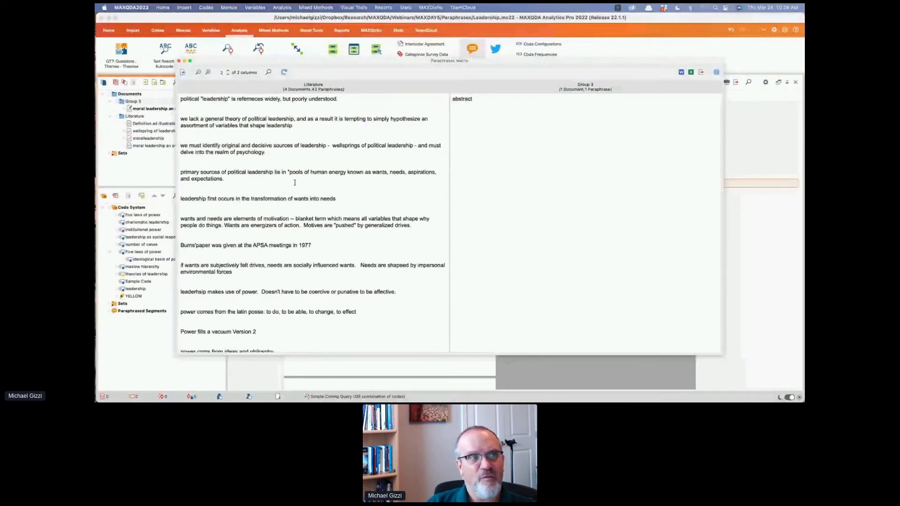
Step: Review the Literature column's paraphrases down to the last one and close the matrix
scroll(295, 183, down, 15)
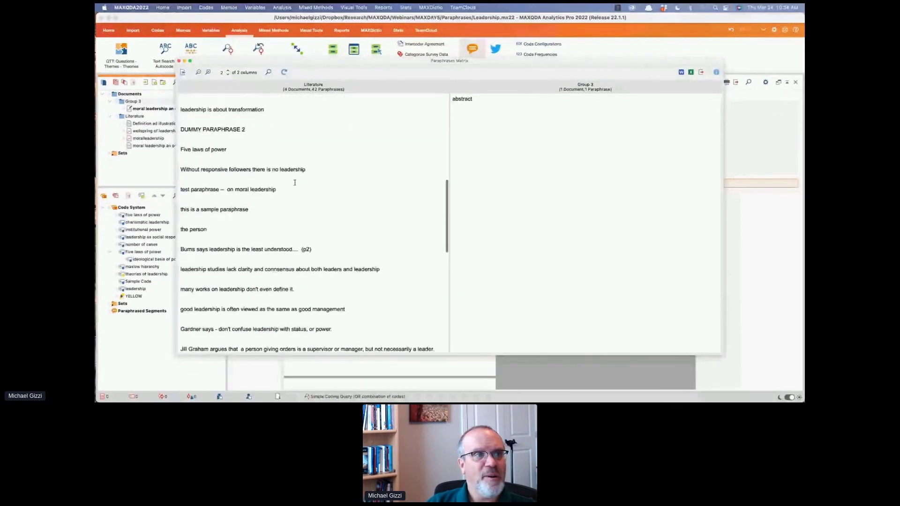
scroll(295, 183, down, 5)
scroll(294, 182, down, 5)
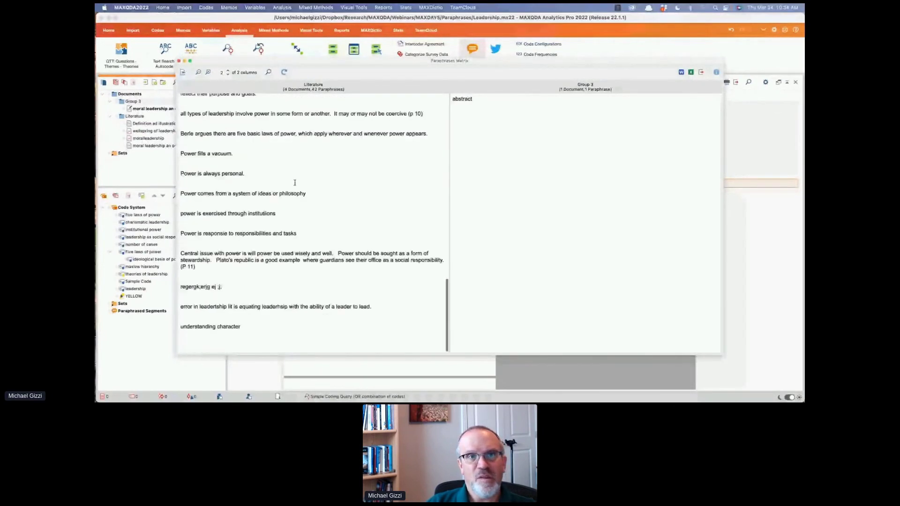
scroll(295, 183, up, 5)
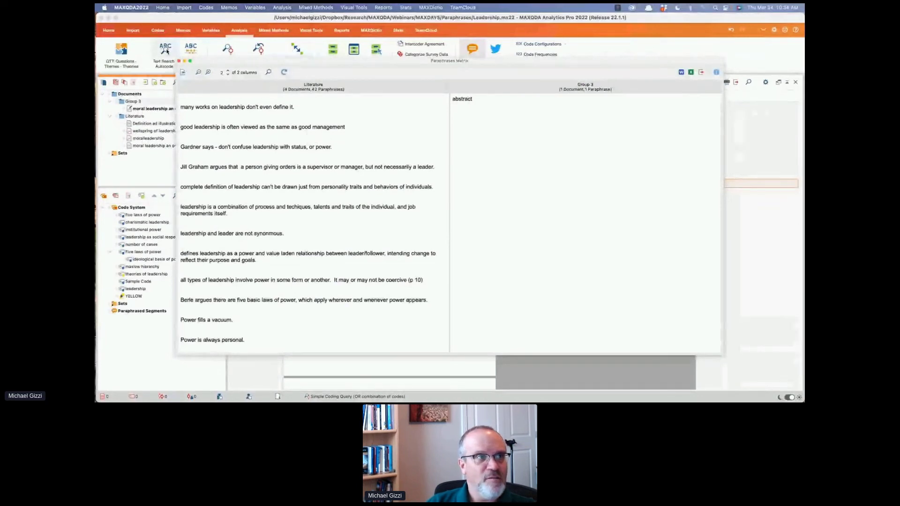
click(179, 61)
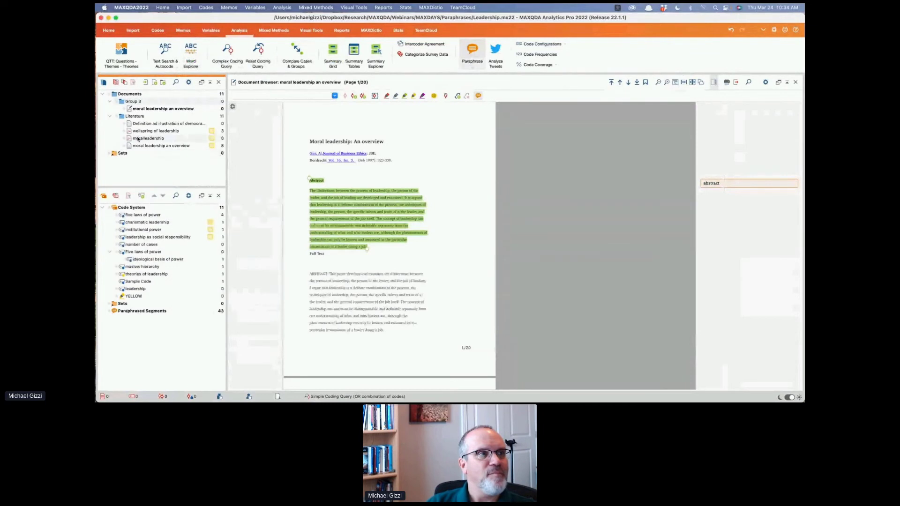
Step: Add the Literature group's documents to a new document set, keeping the default set name
right_click(132, 118)
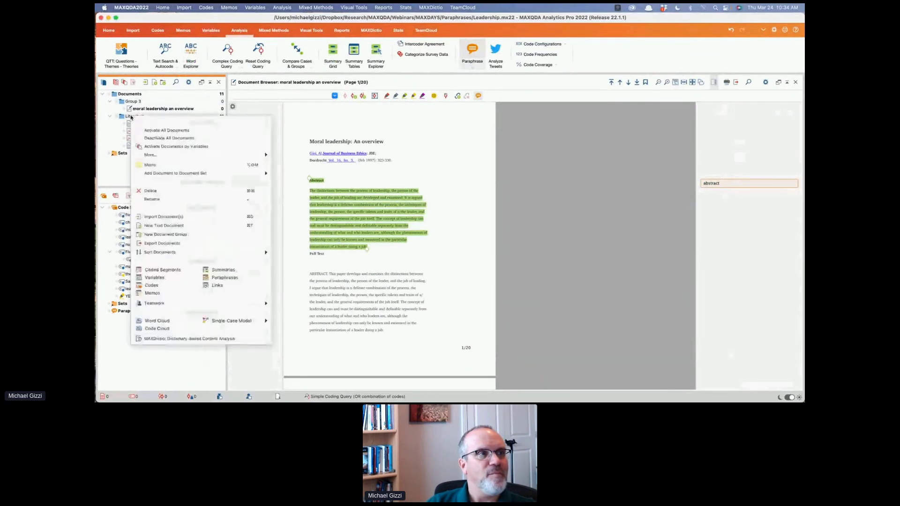
mouse_move(245, 173)
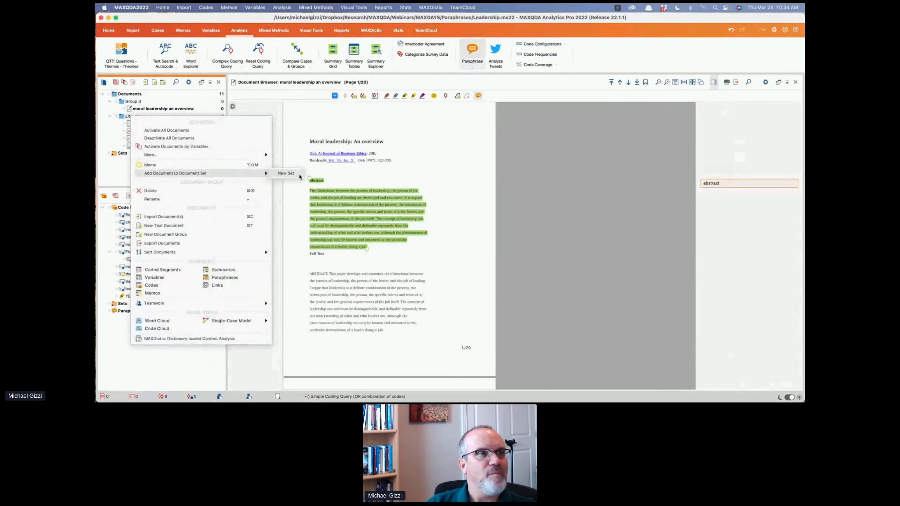
click(285, 174)
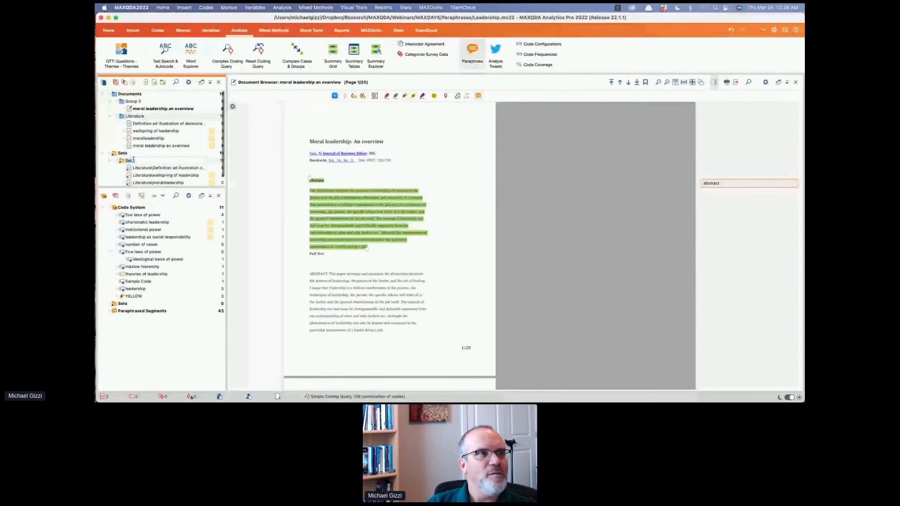
key(Return)
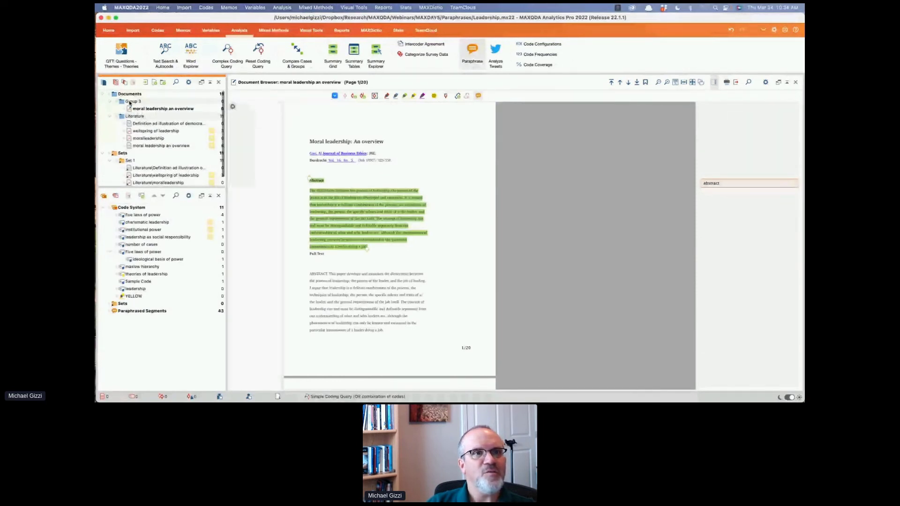
Step: Generate a Paraphrases Matrix comparing Group 3 with Set 1, removing Literature from the columns, and close it after viewing
click(297, 56)
click(480, 75)
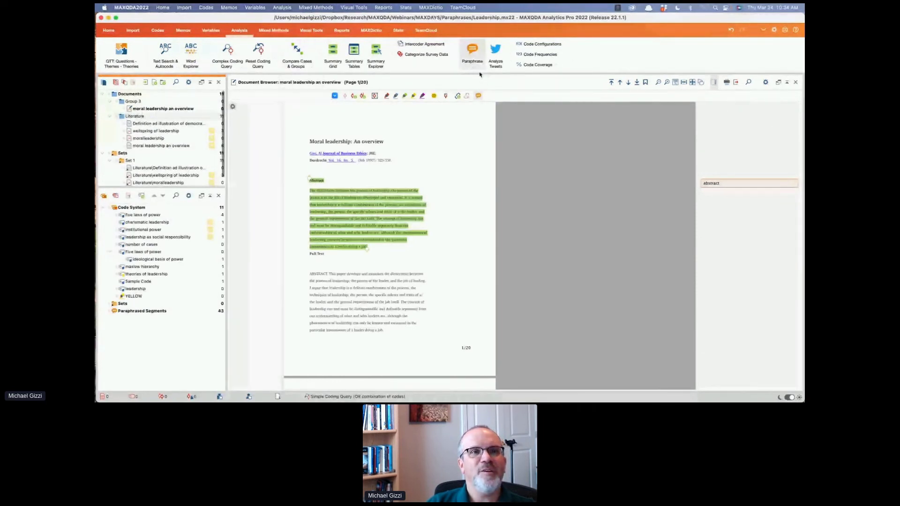
click(474, 65)
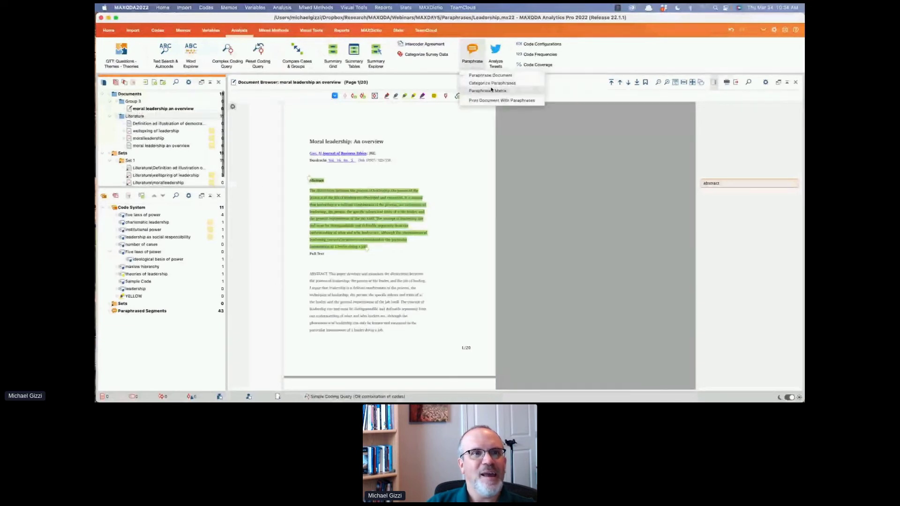
click(491, 91)
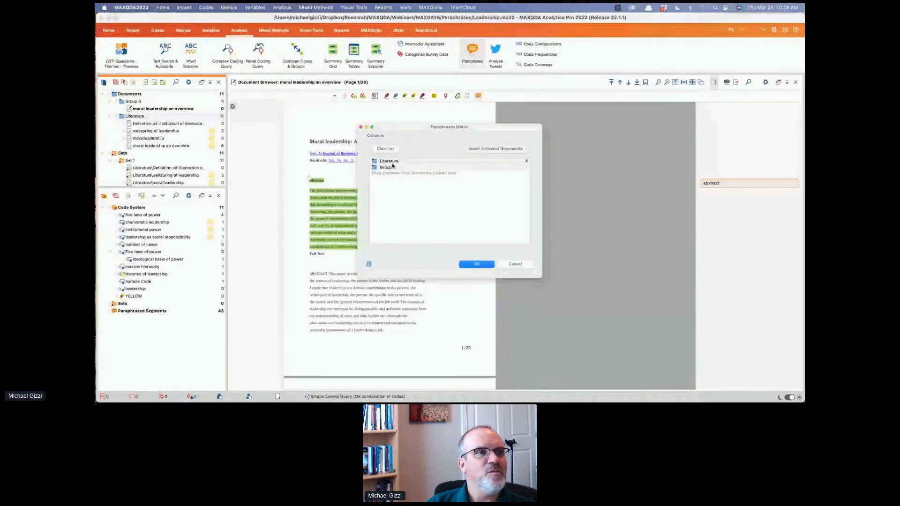
click(526, 161)
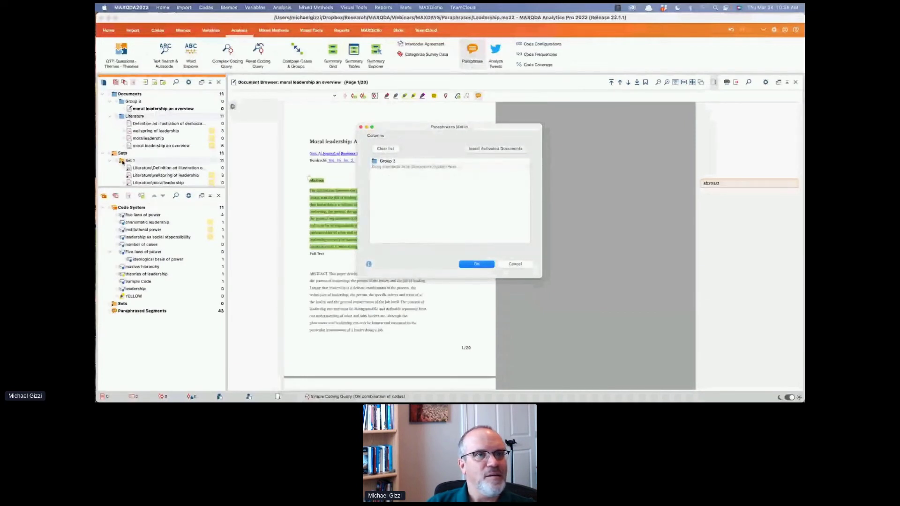
drag(122, 162, 463, 192)
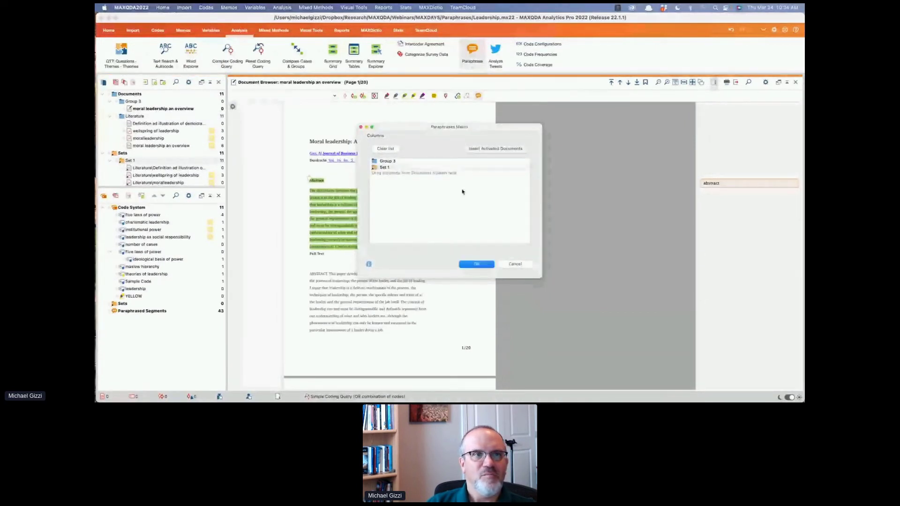
click(477, 264)
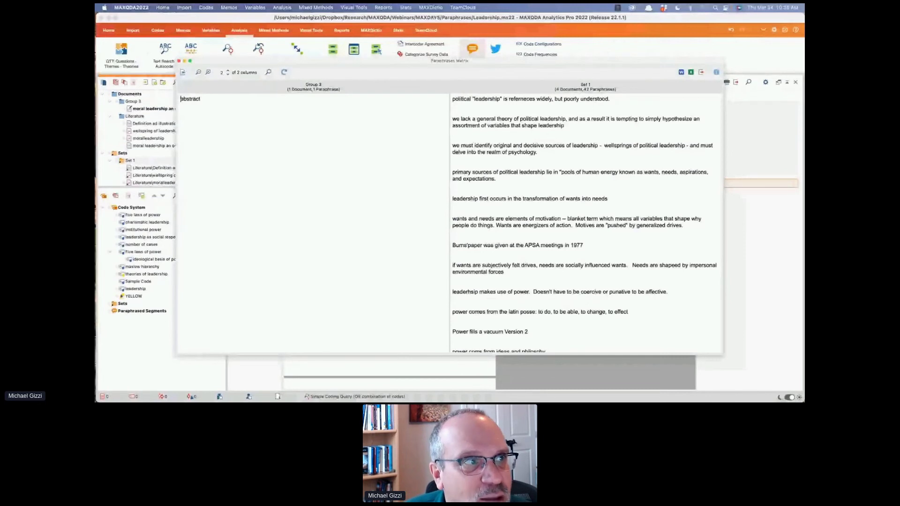
click(178, 60)
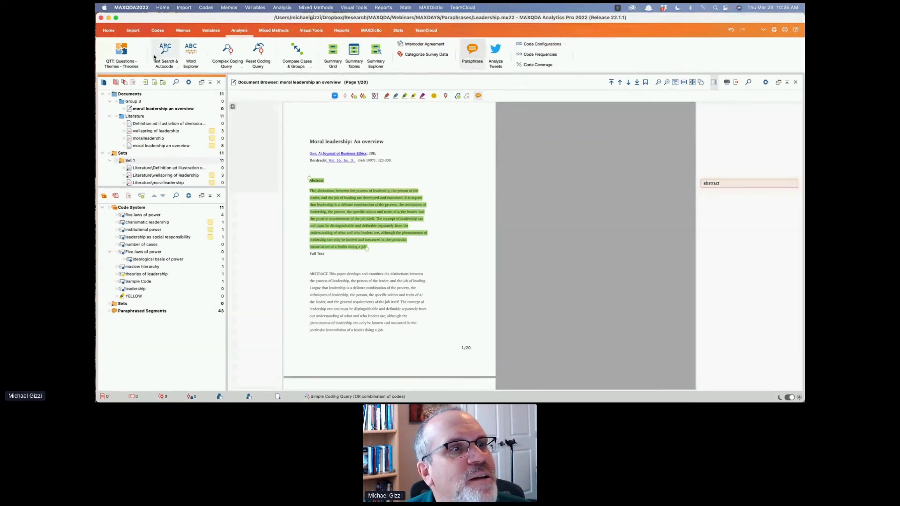
Step: Examine the Important Segments with their paraphrase comments in the "paraphrases" Questions - Themes - Theories worksheet, and close the worksheet
click(131, 67)
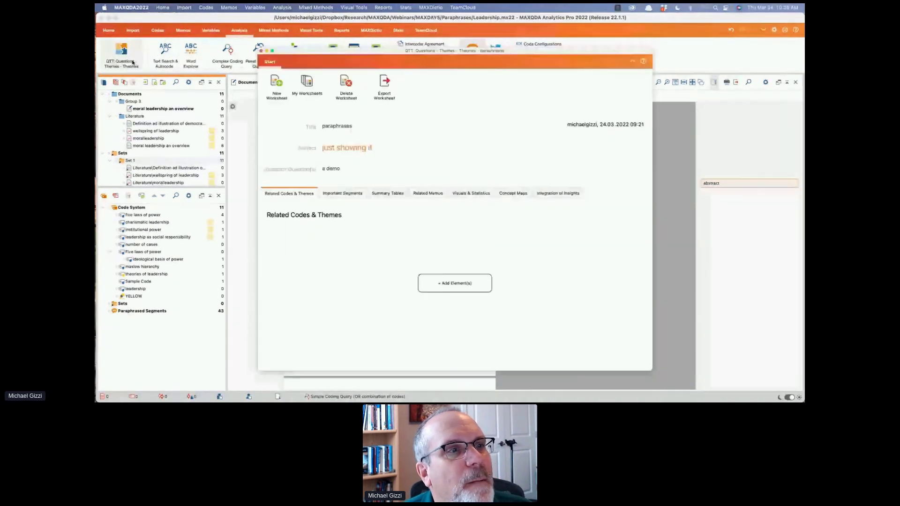
click(346, 195)
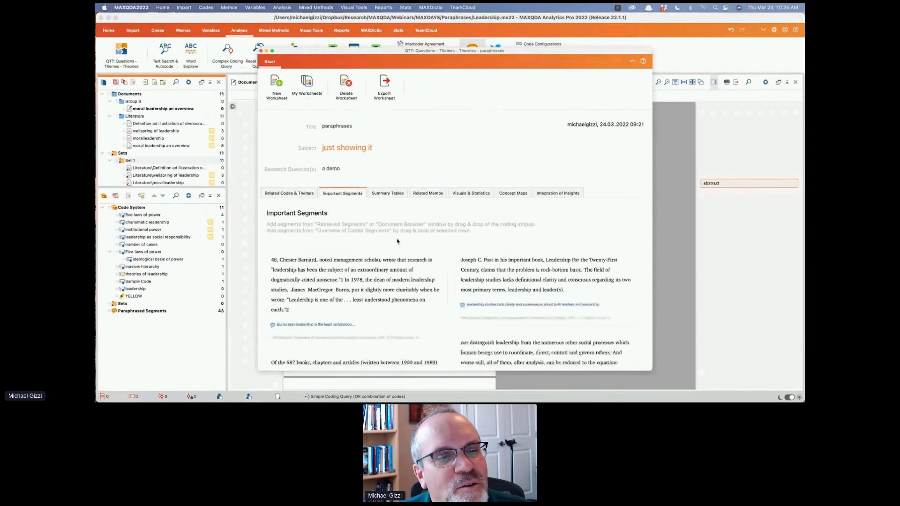
scroll(398, 242, down, 2)
scroll(397, 242, down, 5)
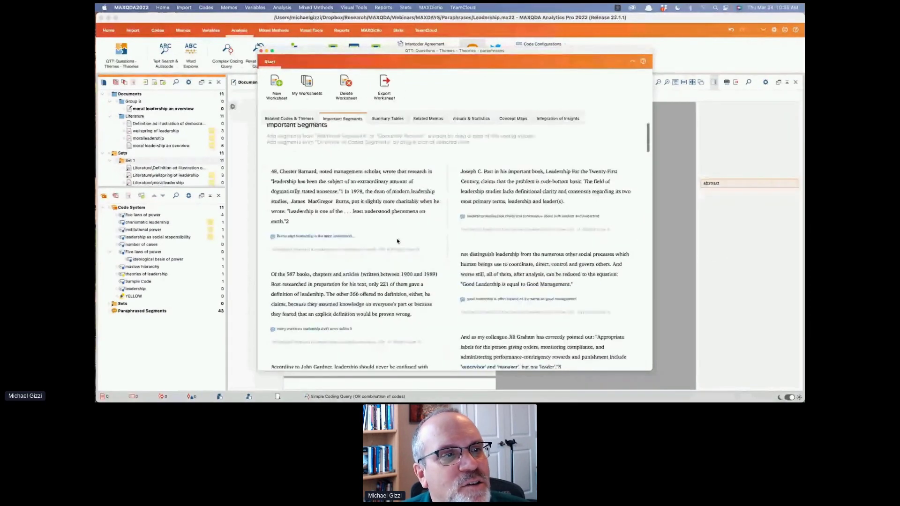
scroll(397, 242, down, 15)
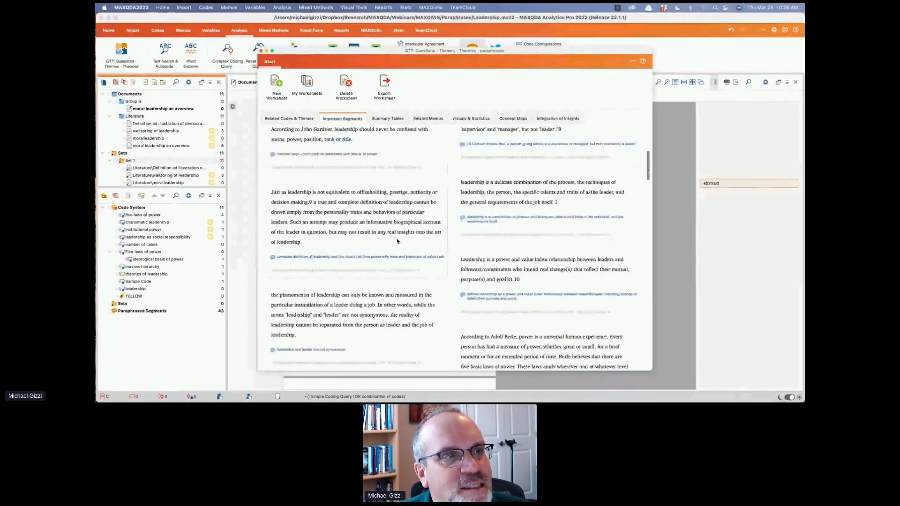
scroll(397, 242, down, 3)
scroll(397, 241, up, 20)
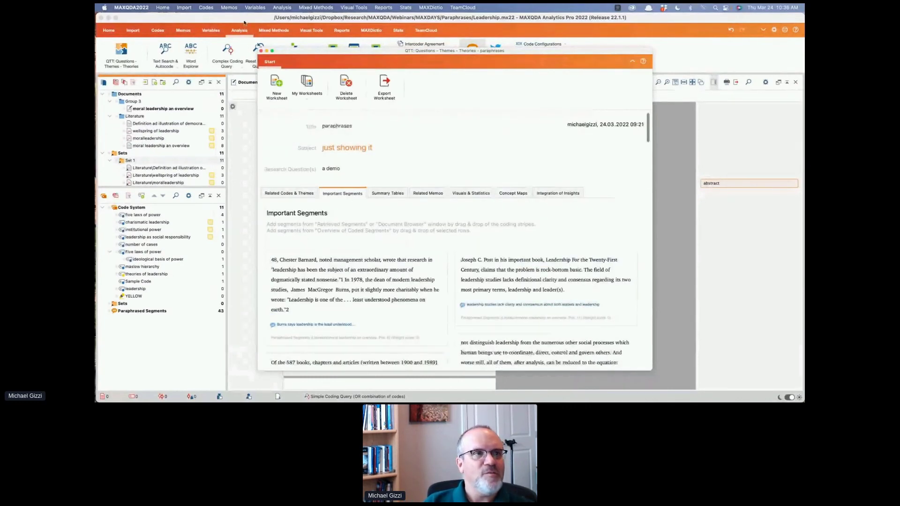
click(261, 51)
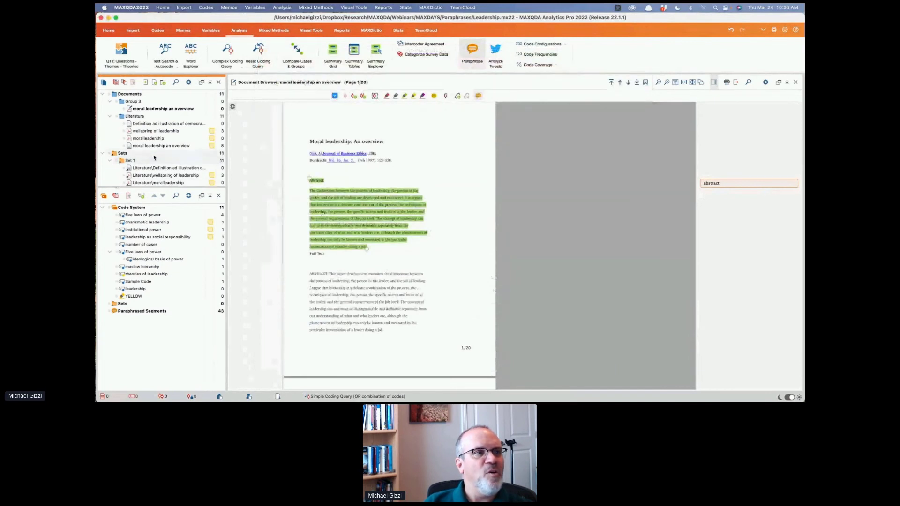
Step: Activate the document "wellspring of leadership" through Set 1 and open it in the Document Browser
scroll(156, 154, down, 2)
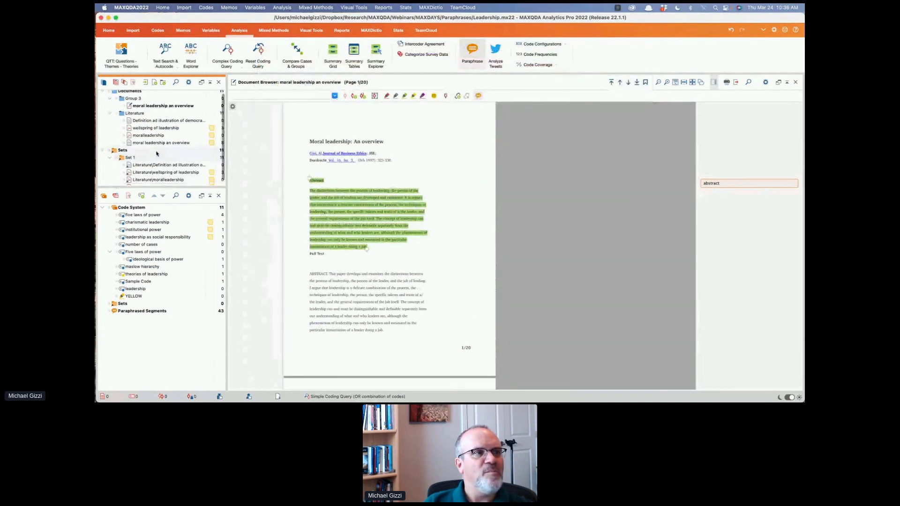
click(130, 168)
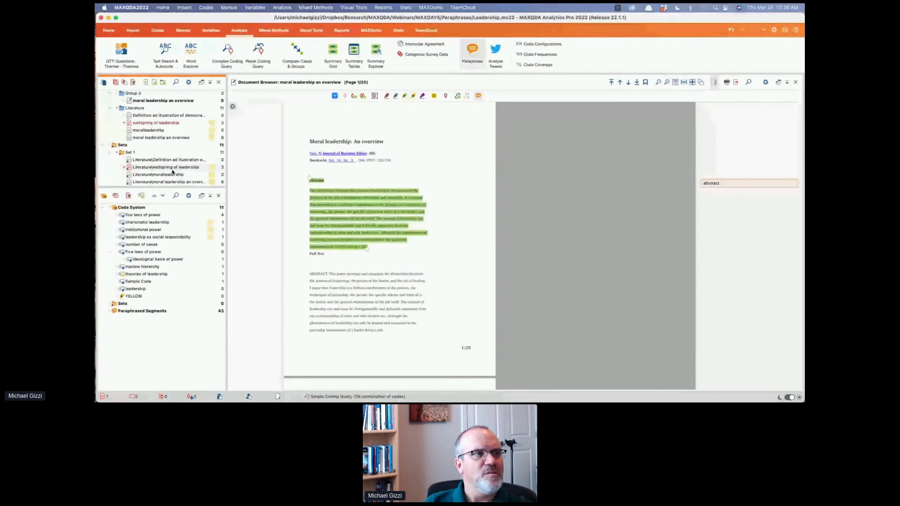
double_click(169, 168)
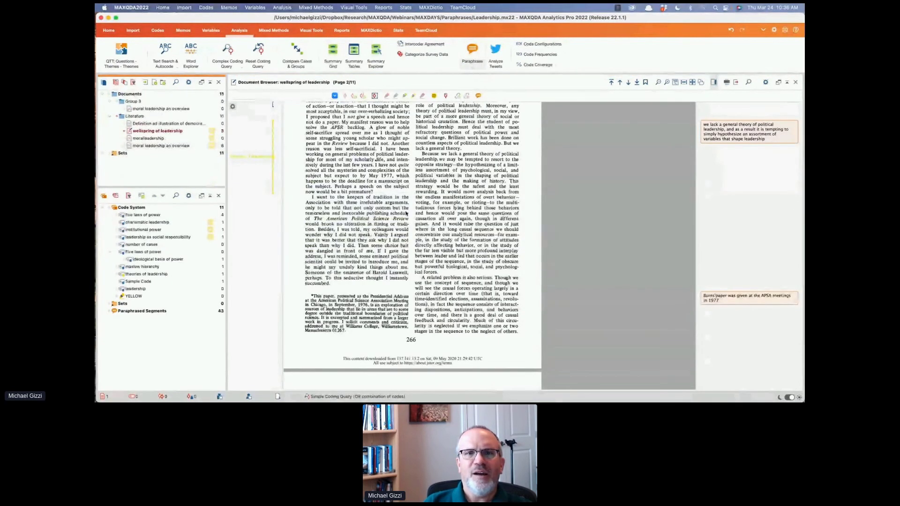
Step: Examine the paraphrases and coded passages alongside the pages of "wellspring of leadership", ending back at its first page
scroll(406, 213, down, 2)
scroll(658, 202, down, 2)
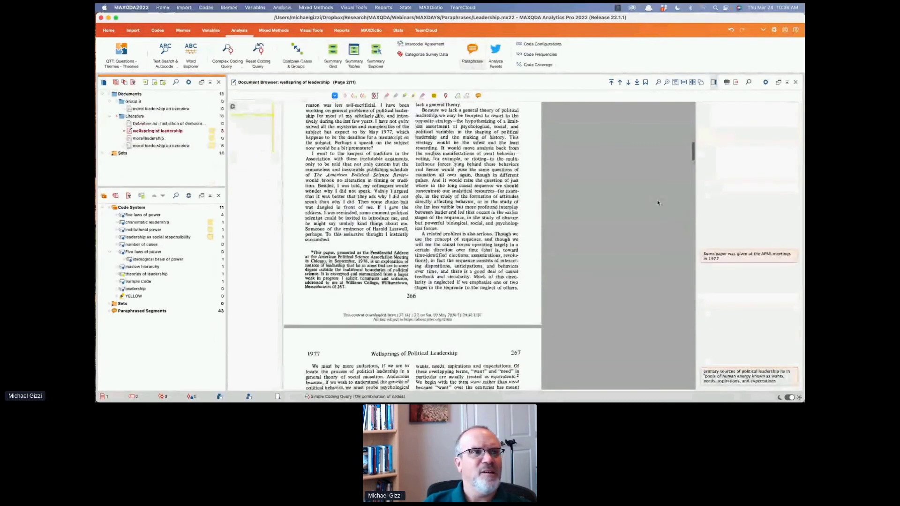
scroll(658, 203, down, 15)
scroll(658, 203, down, 15)
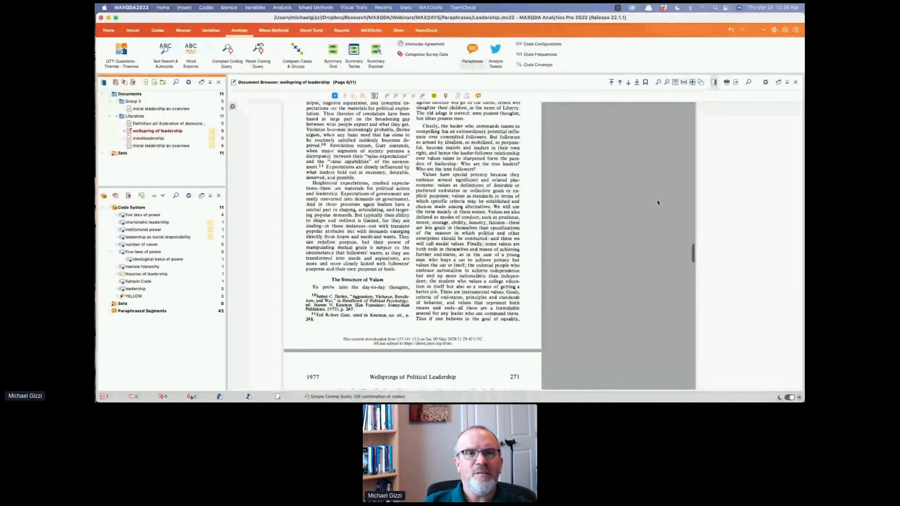
scroll(658, 203, up, 20)
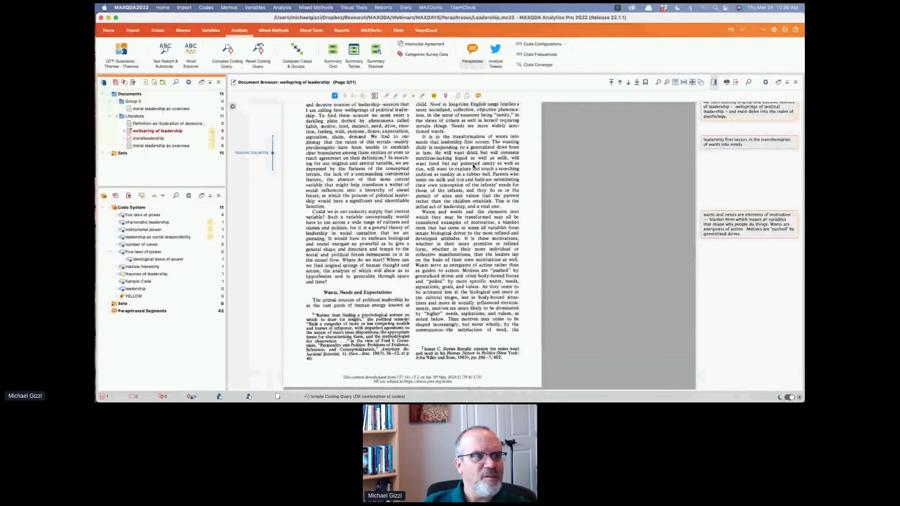
scroll(473, 166, up, 3)
scroll(474, 166, up, 10)
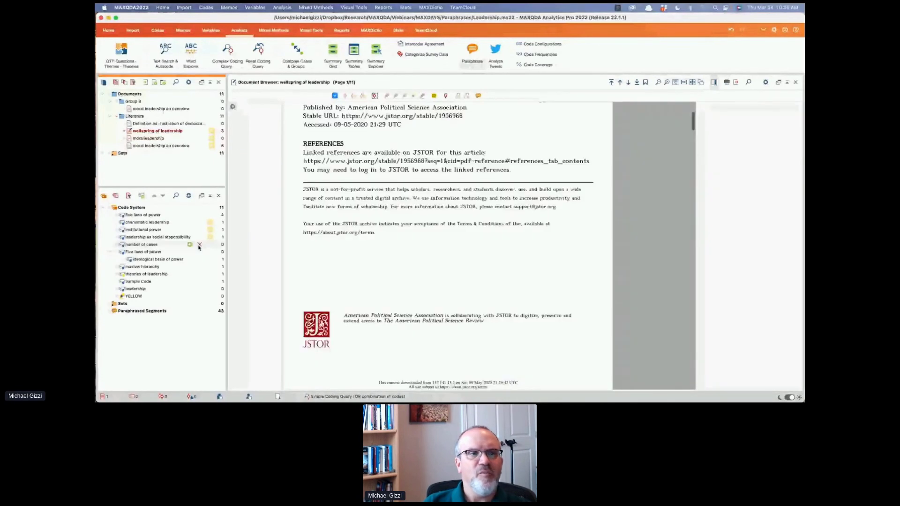
Step: List the paraphrased segments of the activated document and select the first six, through "leadership first occurs in the transformation of wants into needs"
double_click(145, 311)
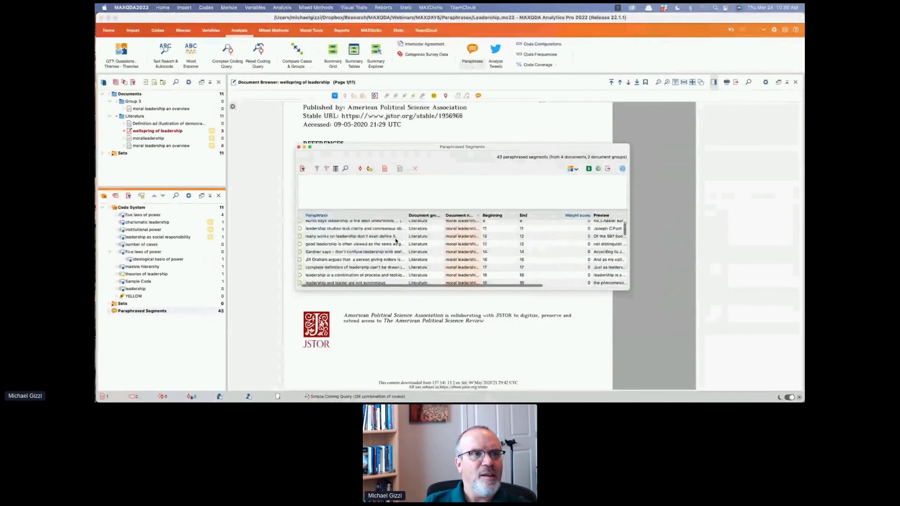
click(302, 168)
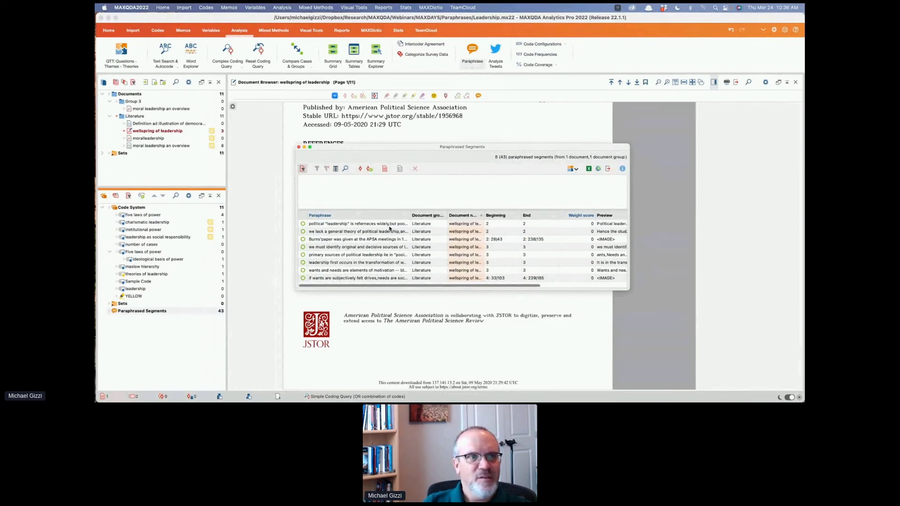
click(369, 224)
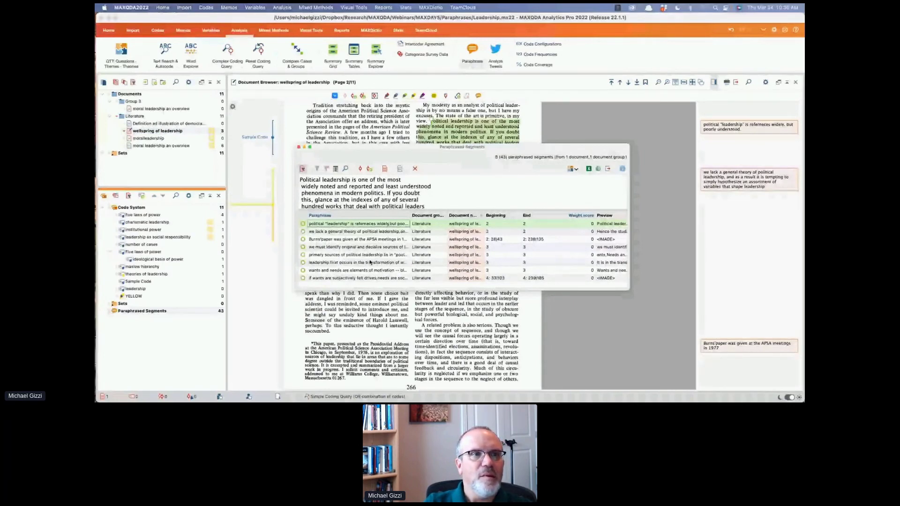
click(371, 262)
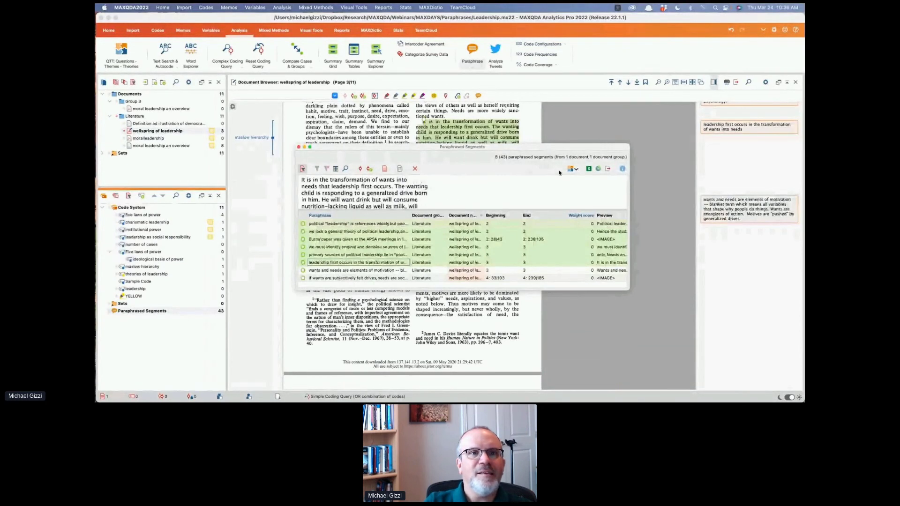
Step: Send the selected paraphrased segments to a new worksheet, Worksheet 2, with "test" as both its subject and research question
click(575, 169)
click(576, 170)
click(576, 171)
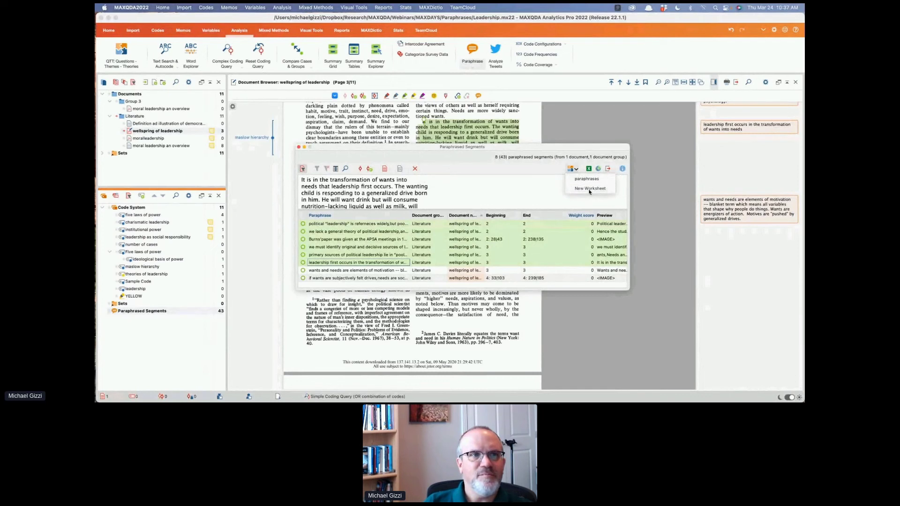
click(589, 188)
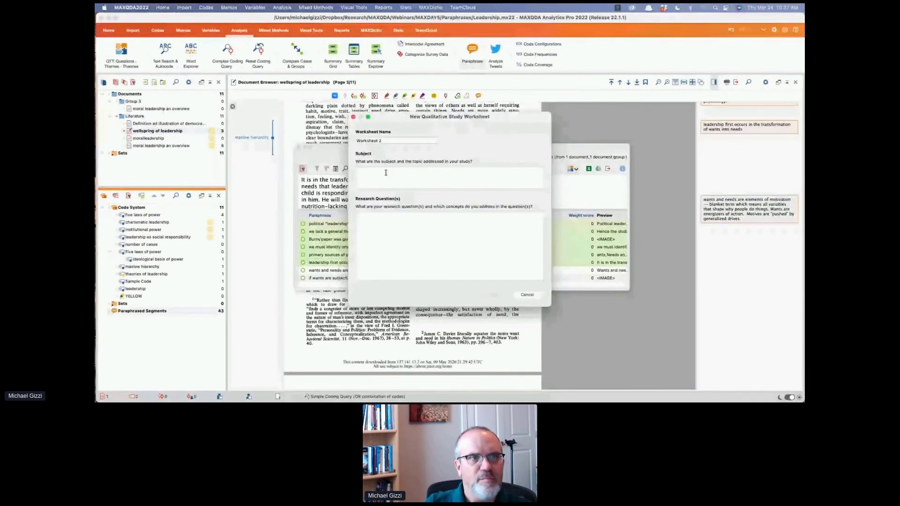
text(test)
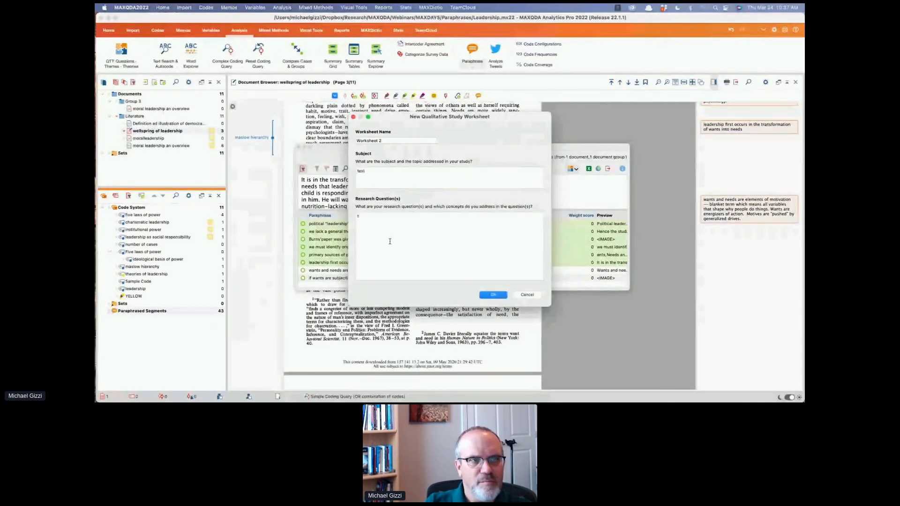
click(390, 242)
text(test)
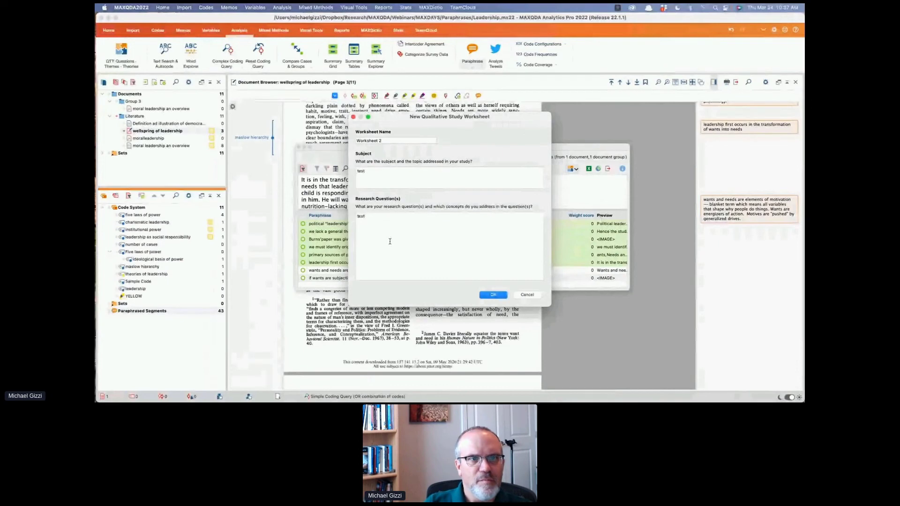
click(492, 296)
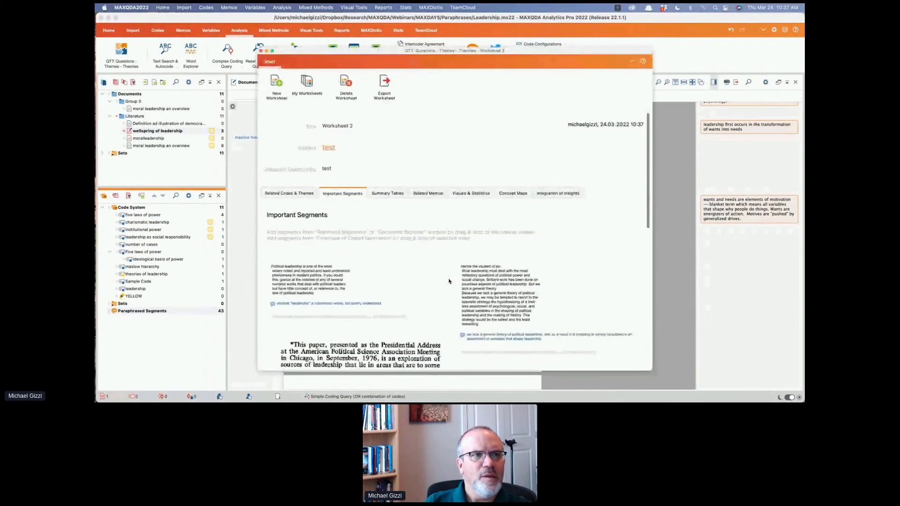
Step: Examine the Important Segments of Worksheet 2 with their paraphrase comments, down to the Insights area
scroll(382, 252, down, 5)
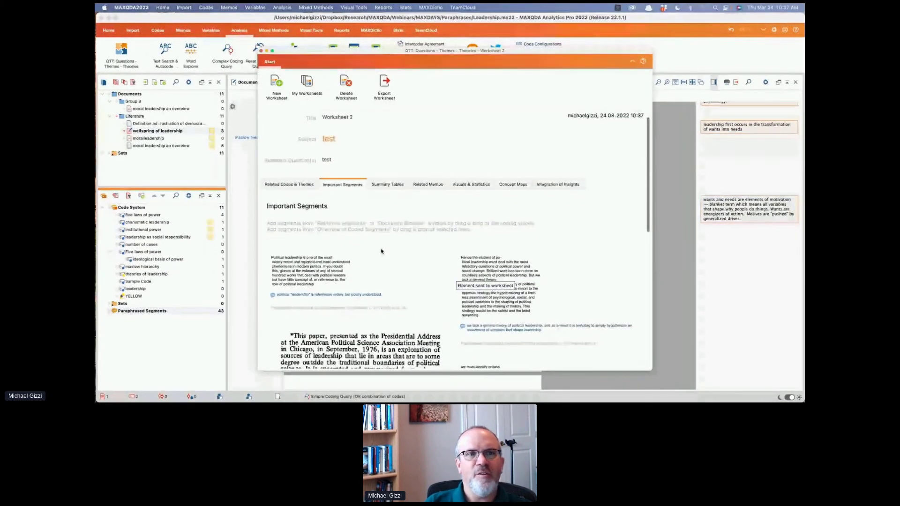
scroll(382, 252, down, 5)
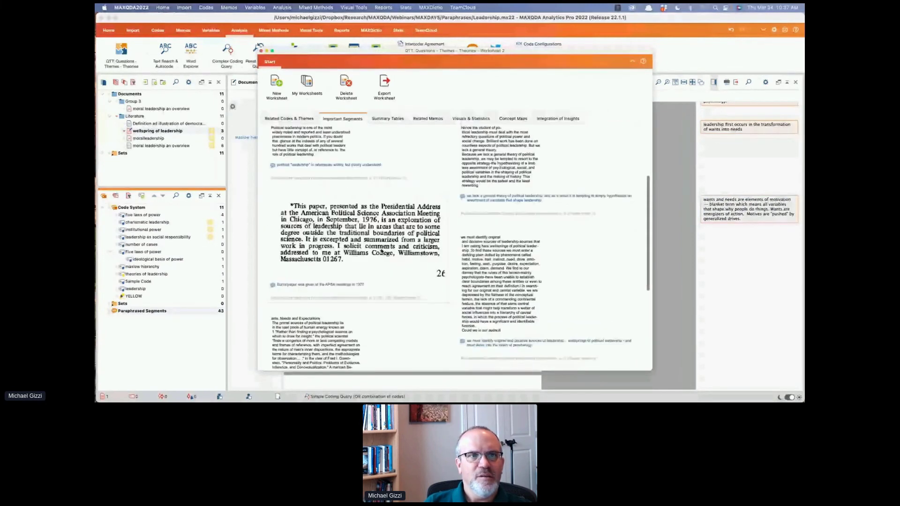
scroll(381, 252, down, 1)
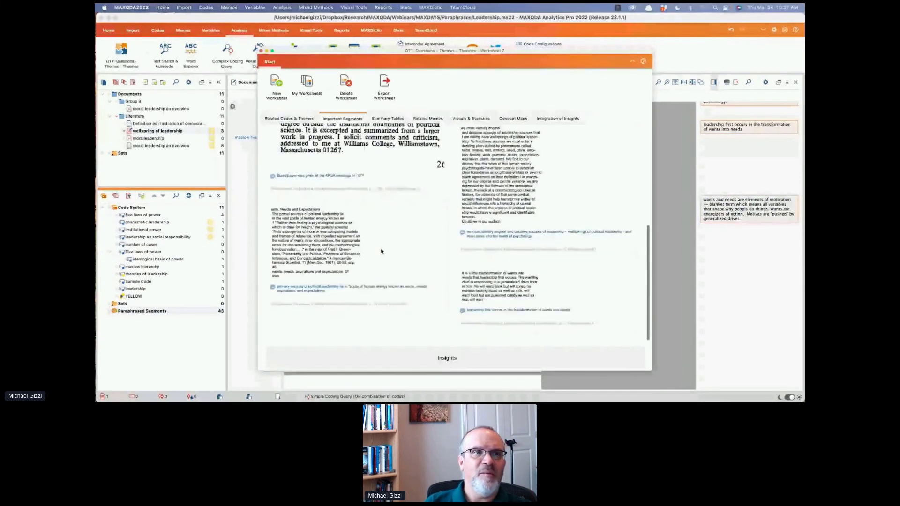
scroll(382, 251, up, 5)
scroll(382, 252, up, 2)
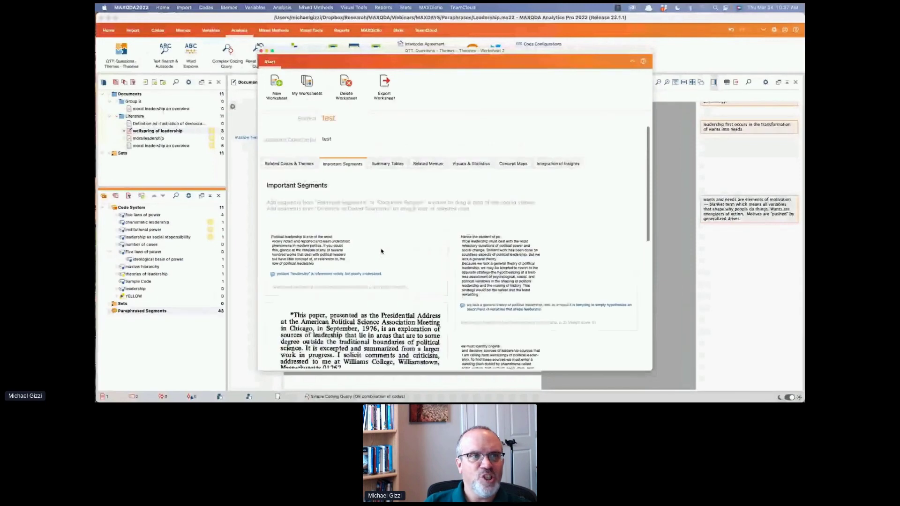
scroll(381, 252, down, 2)
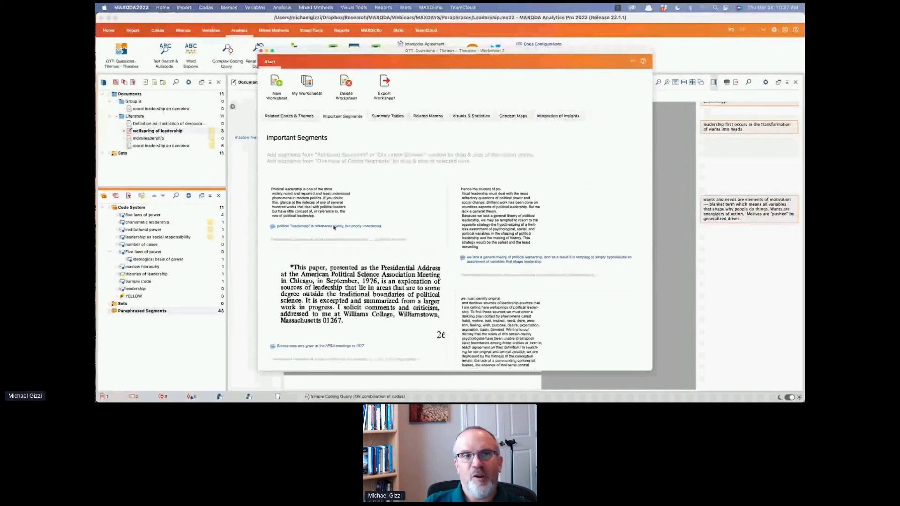
scroll(459, 251, down, 1)
scroll(458, 251, down, 10)
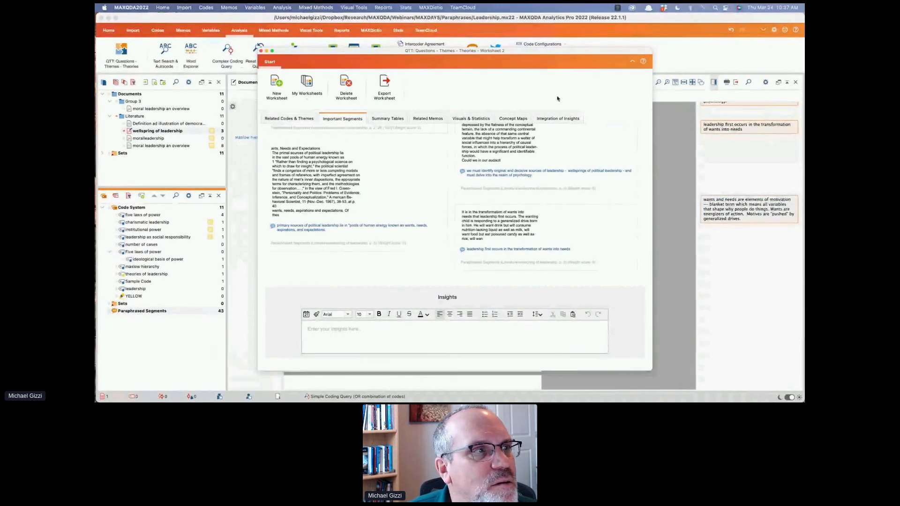
Step: Open "moral leadership an overview" in the Document Browser beside Worksheet 2, and close the list of paraphrased segments
drag(369, 56, 496, 66)
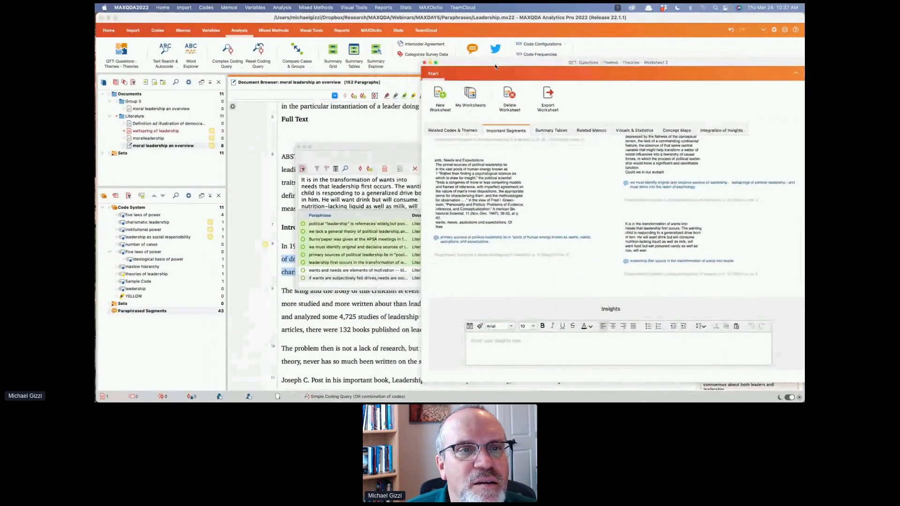
scroll(533, 223, up, 1)
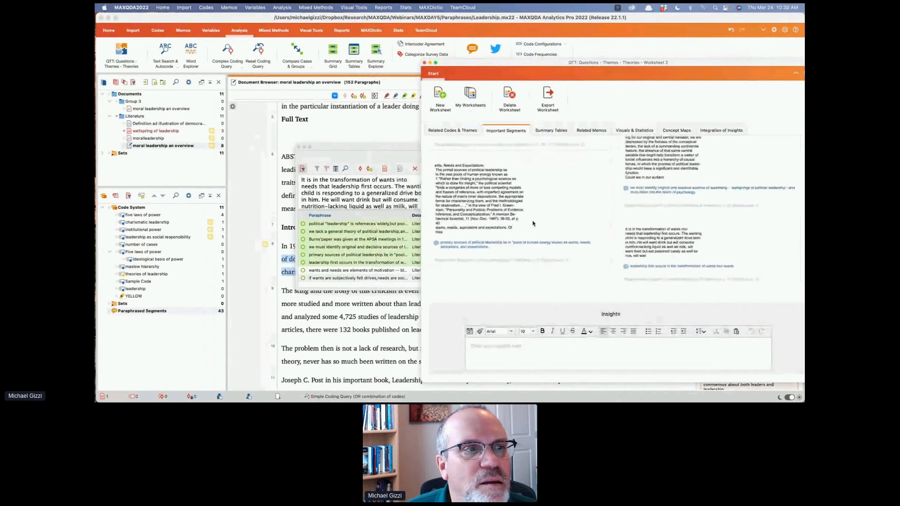
scroll(533, 223, up, 5)
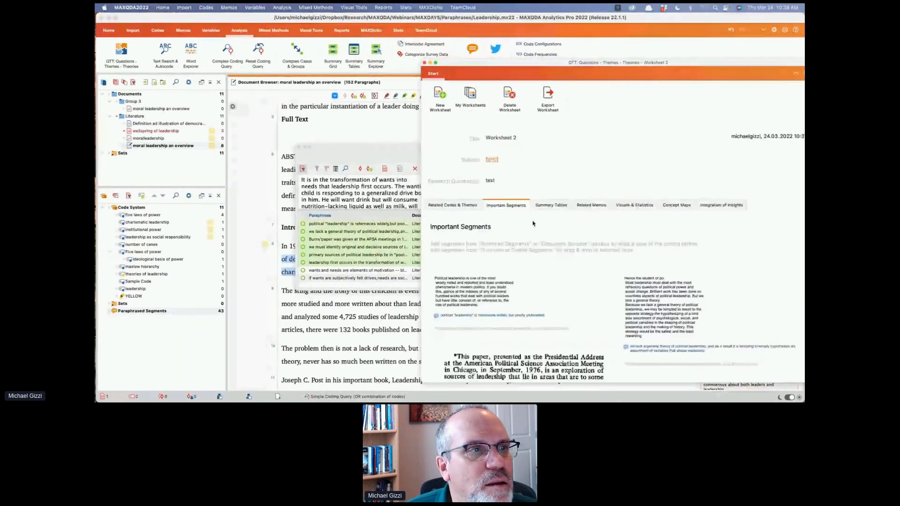
click(299, 147)
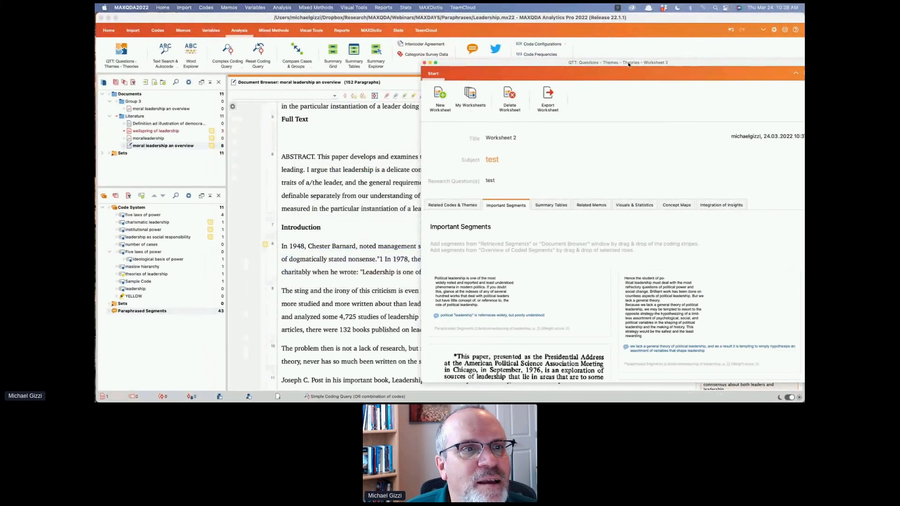
drag(628, 63, 678, 274)
click(736, 248)
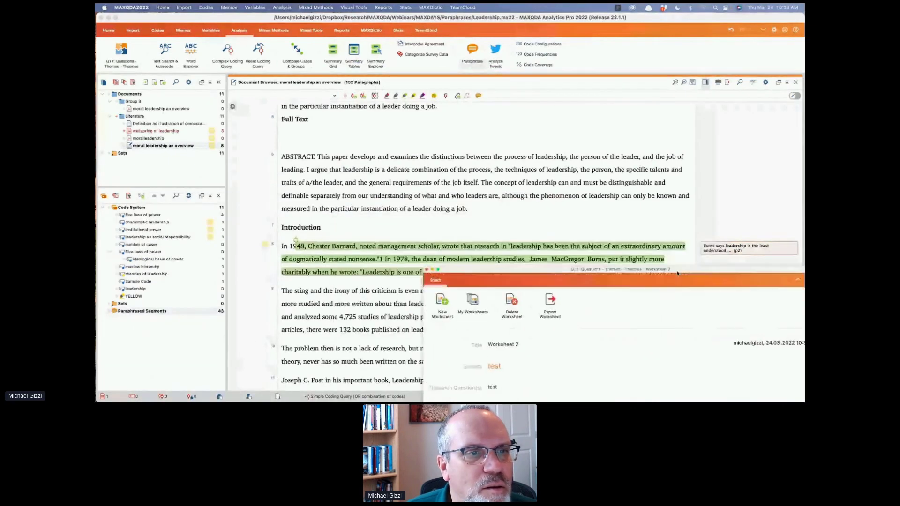
click(442, 250)
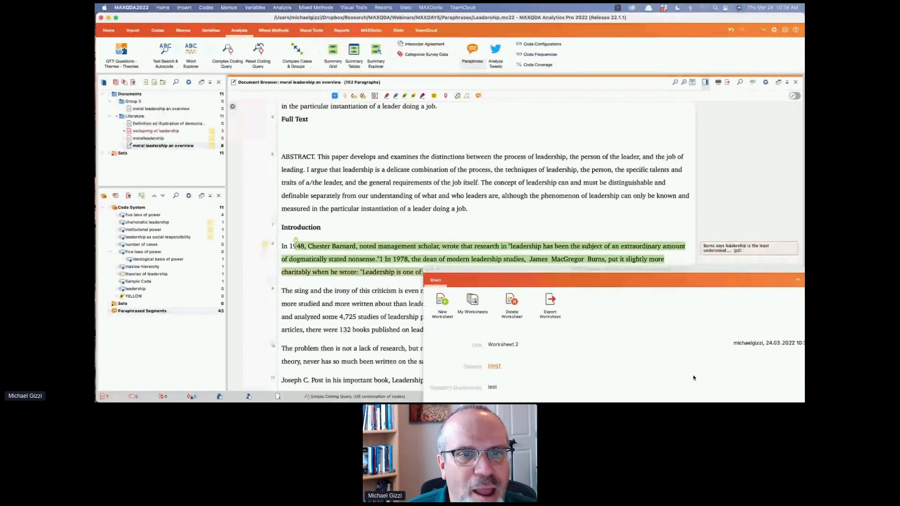
drag(631, 281, 580, 106)
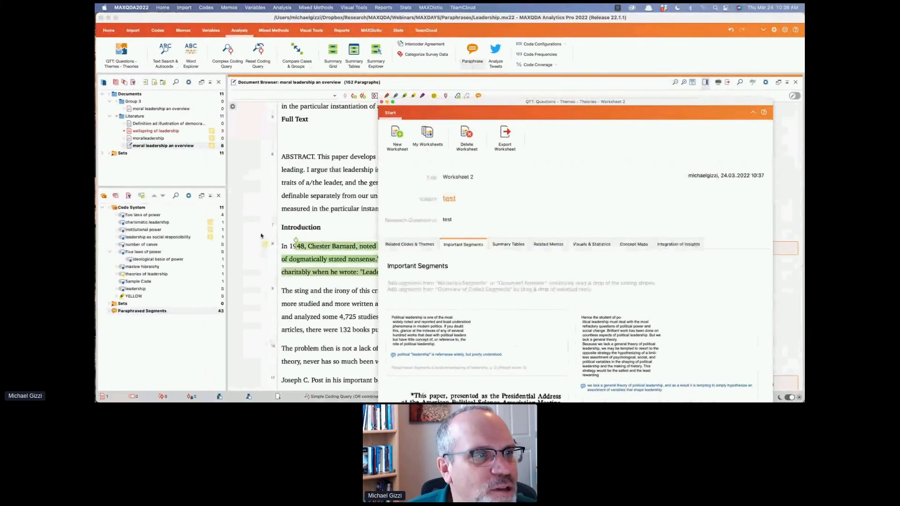
Step: Try to add the "five laws of power" coded segment on Berle's laws, under Power, to Worksheet 2's Important Segments
scroll(289, 201, down, 5)
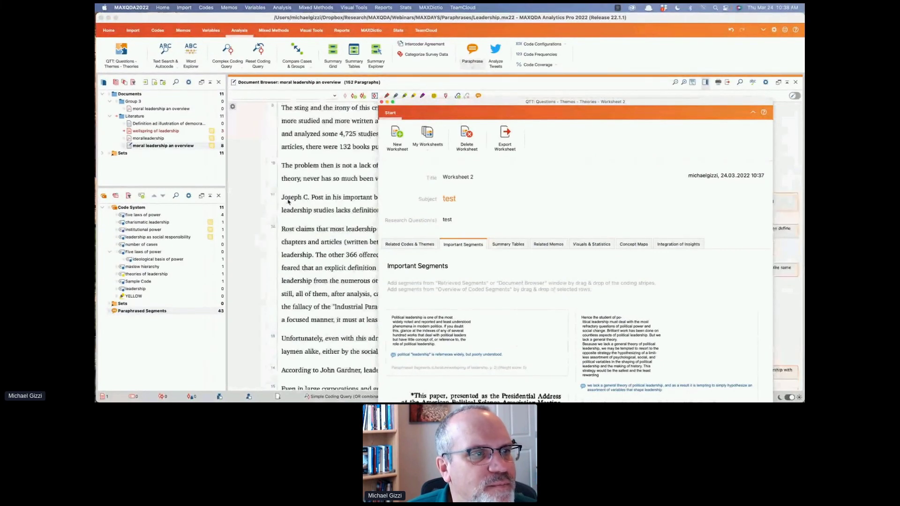
scroll(288, 202, down, 8)
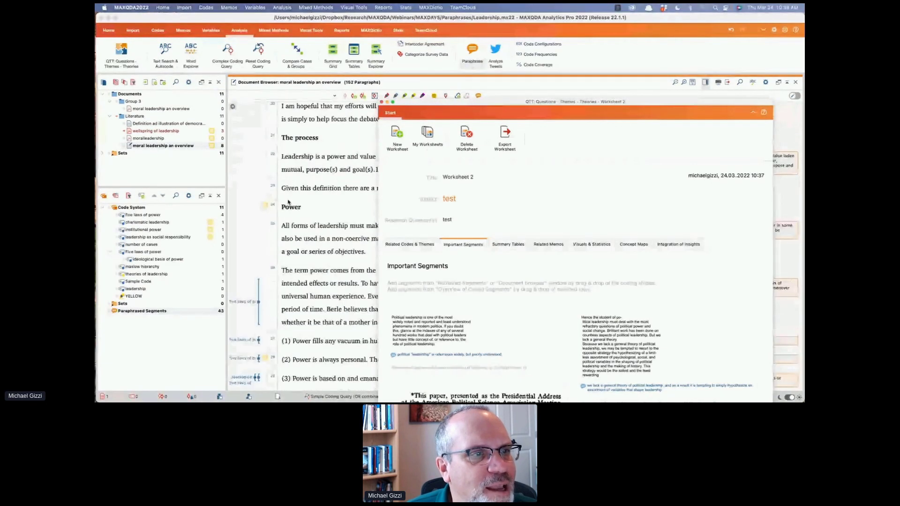
scroll(288, 202, down, 3)
drag(258, 199, 503, 306)
scroll(502, 306, down, 2)
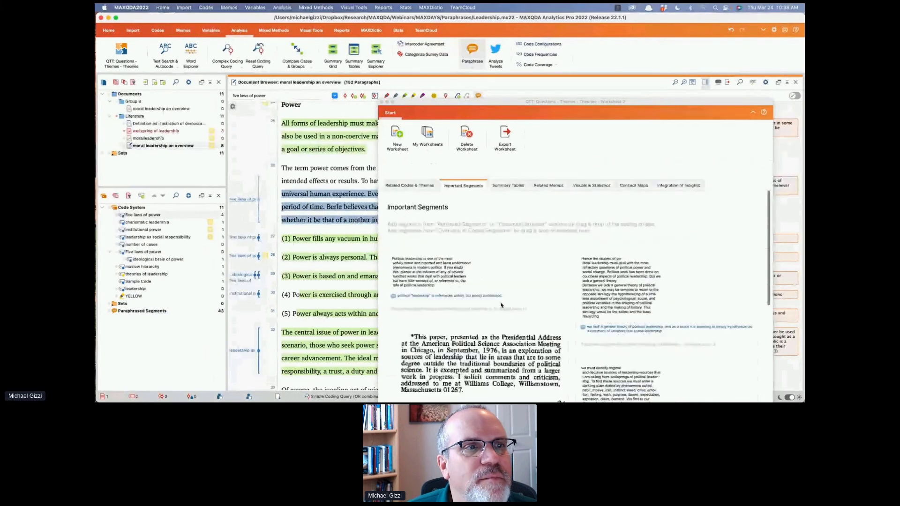
scroll(403, 224, up, 2)
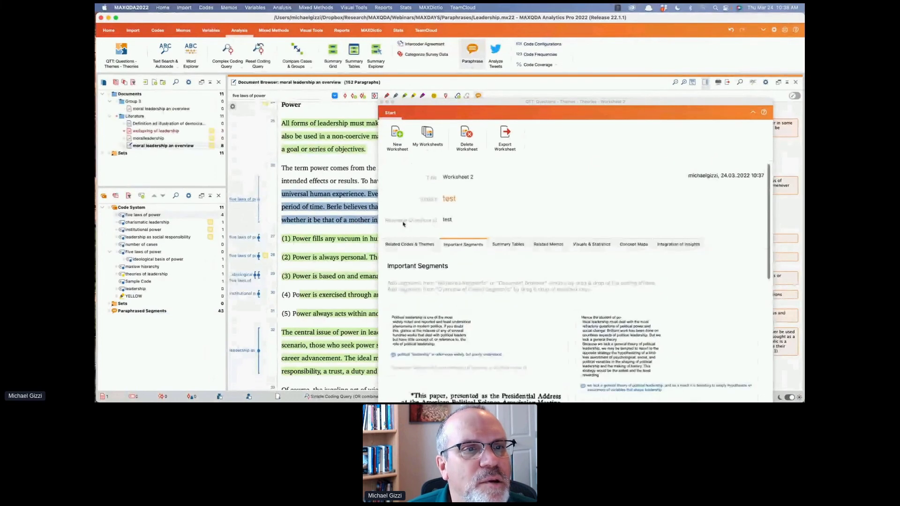
click(410, 244)
click(469, 246)
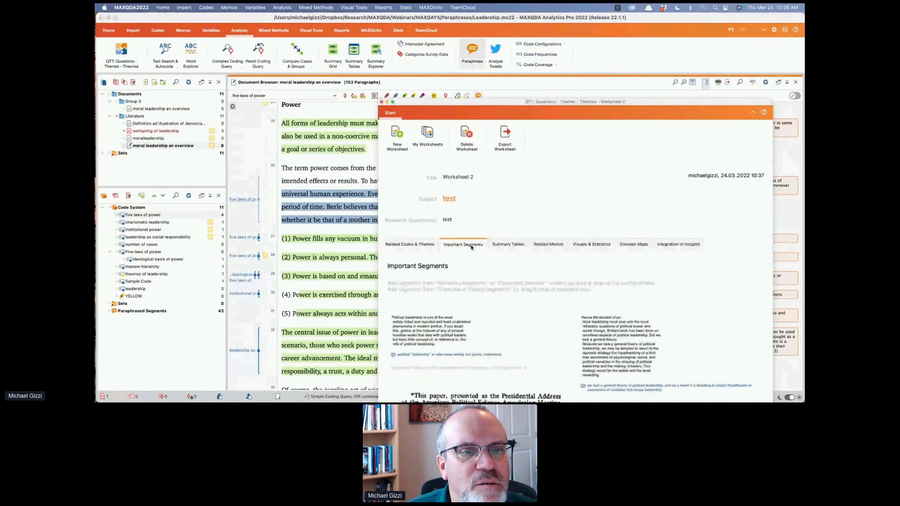
Step: Add the coded segment "(2) Power is always personal" to the Important Segments of Worksheet 2, and close the worksheet
scroll(578, 399, down, 2)
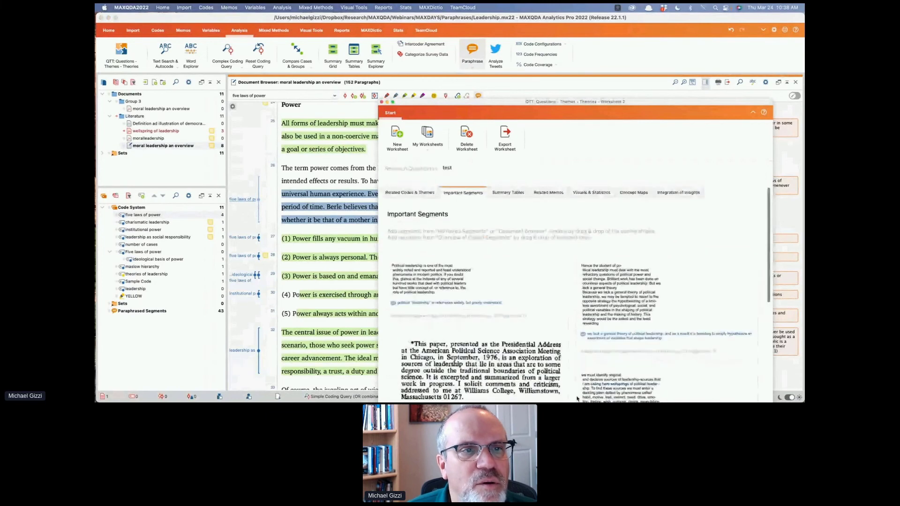
scroll(518, 325, down, 5)
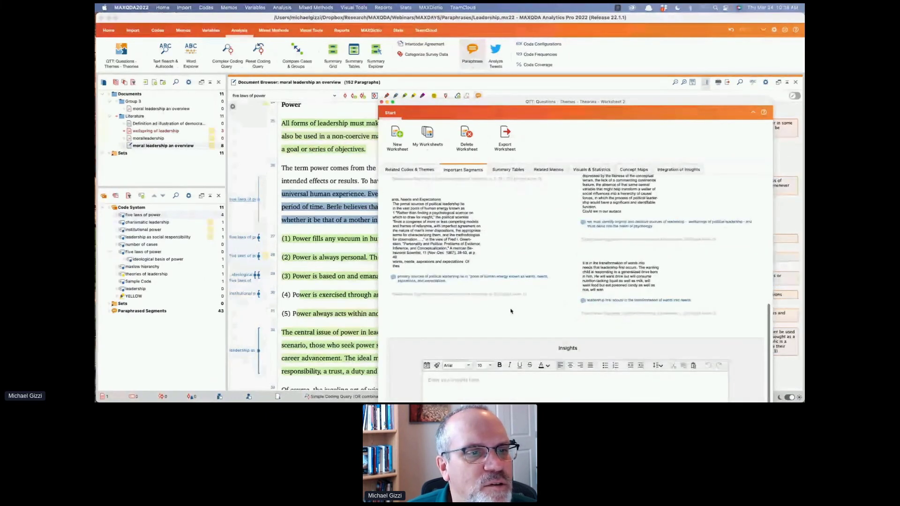
click(302, 260)
triple_click(302, 260)
drag(302, 260, 471, 338)
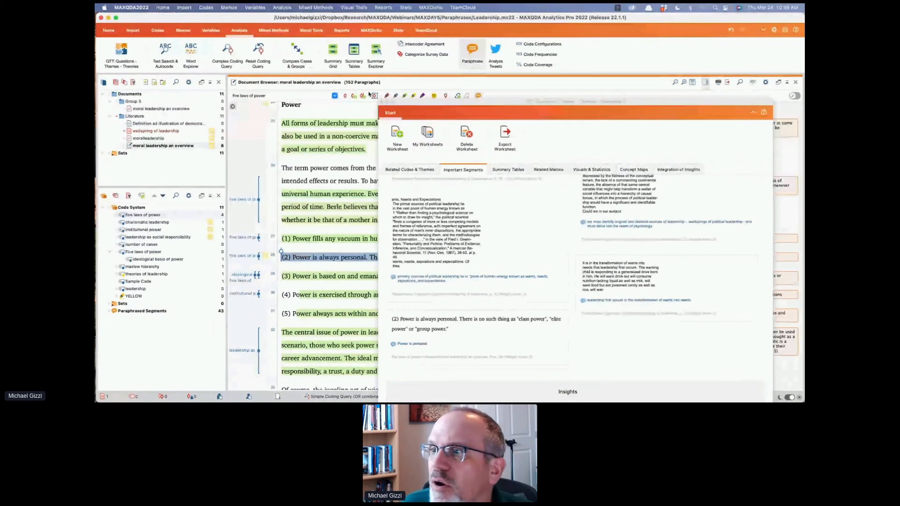
click(382, 102)
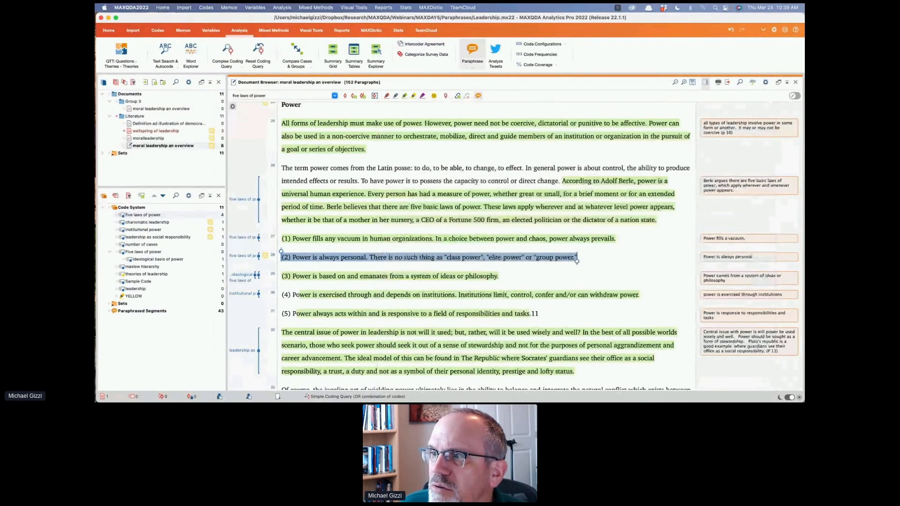
text(.)
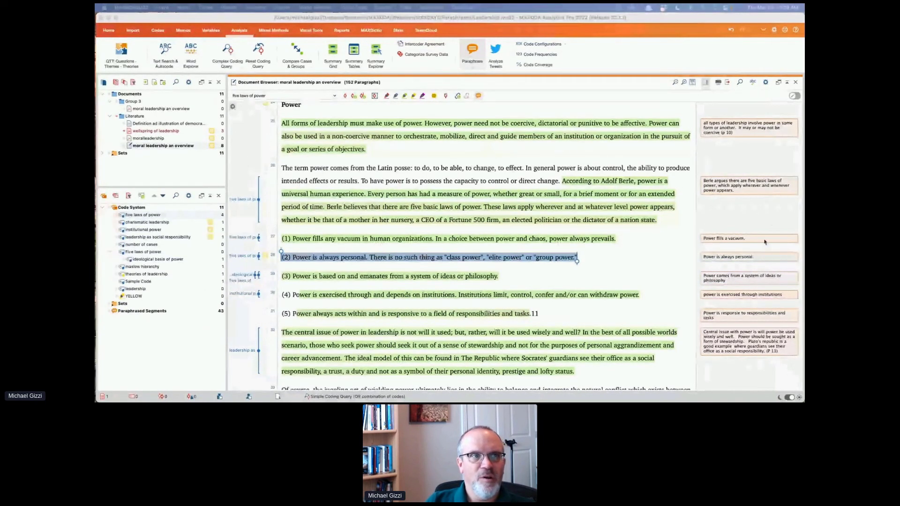
click(472, 173)
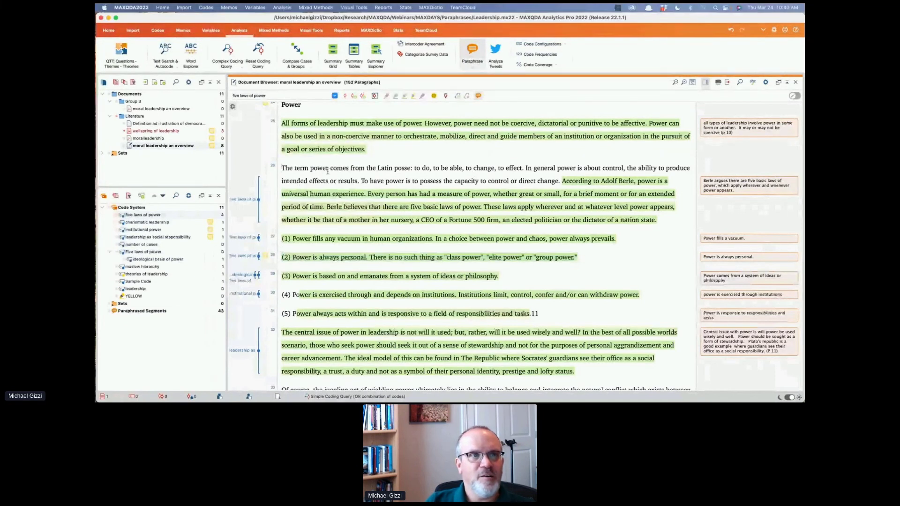
drag(302, 168, 433, 168)
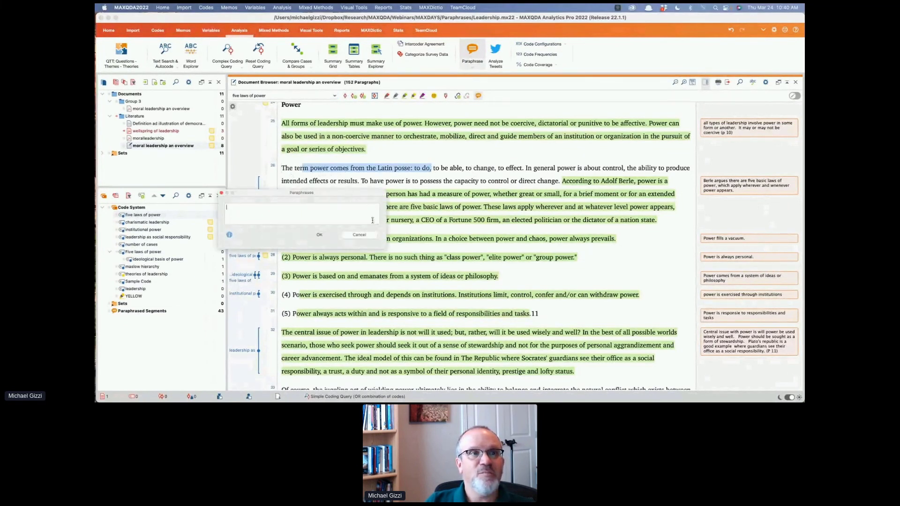
click(370, 239)
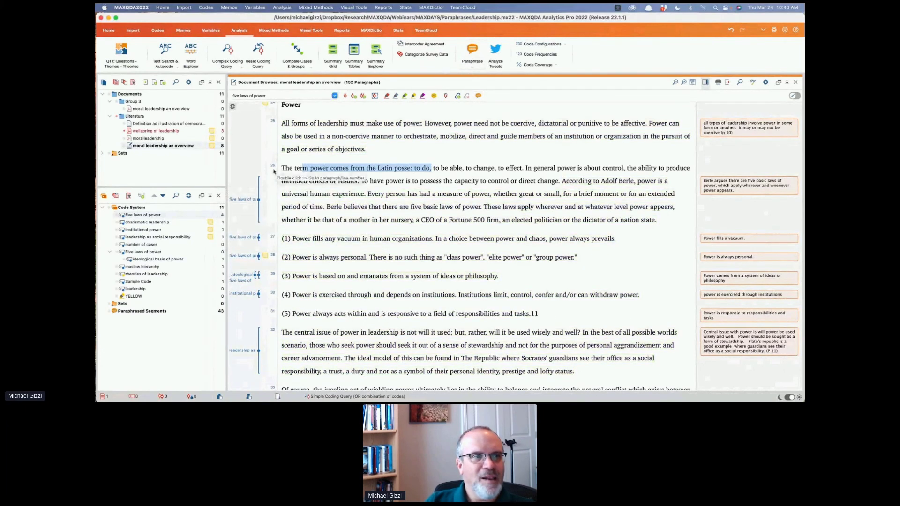
Step: Code "The term power comes from the Latin posse" in vivo in the Power section, and turn on Paraphrase mode
drag(281, 169, 410, 167)
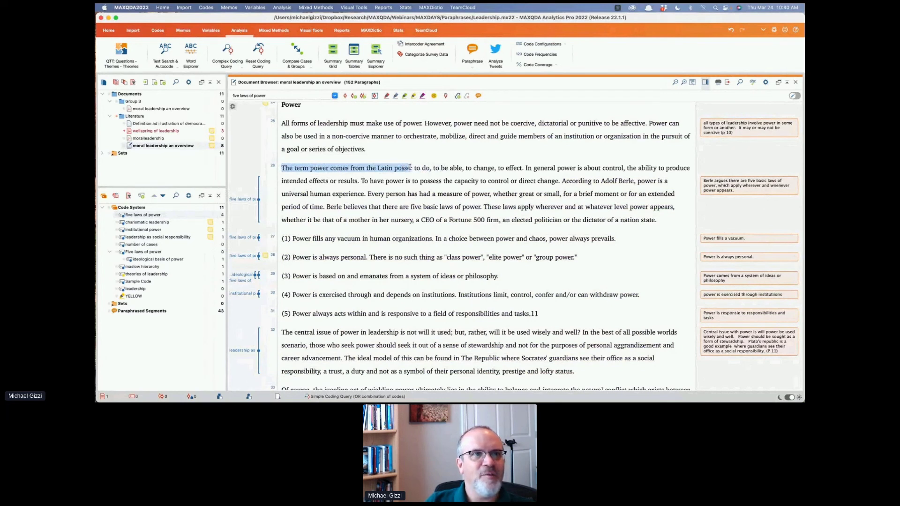
click(362, 96)
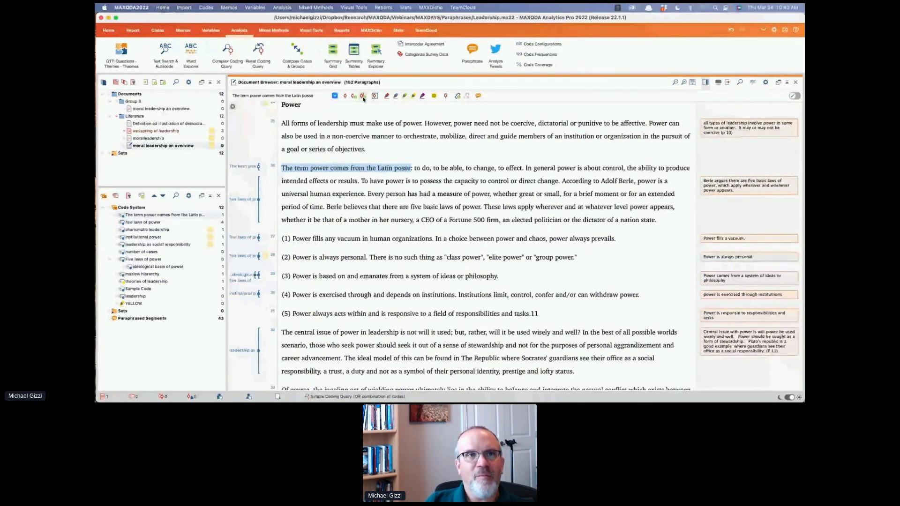
click(472, 51)
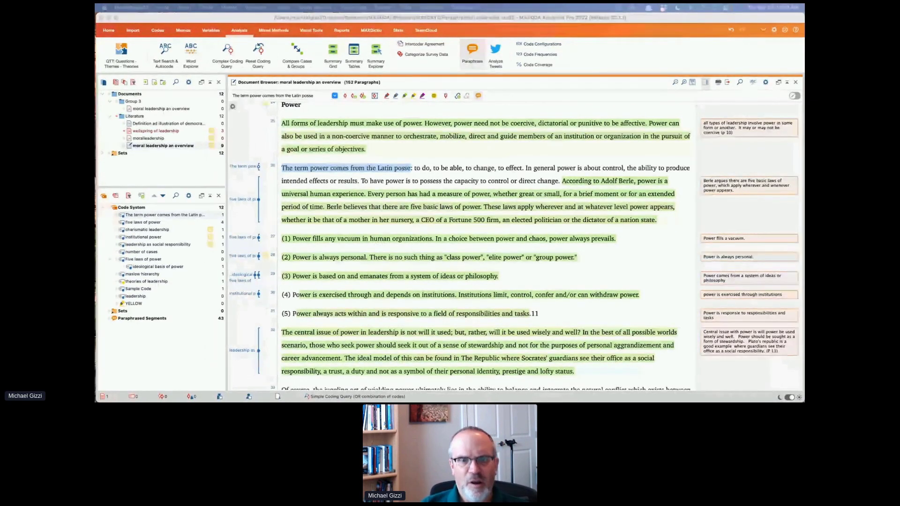
Step: Switch to the presentation window in Microsoft PowerPoint
key(super+Tab)
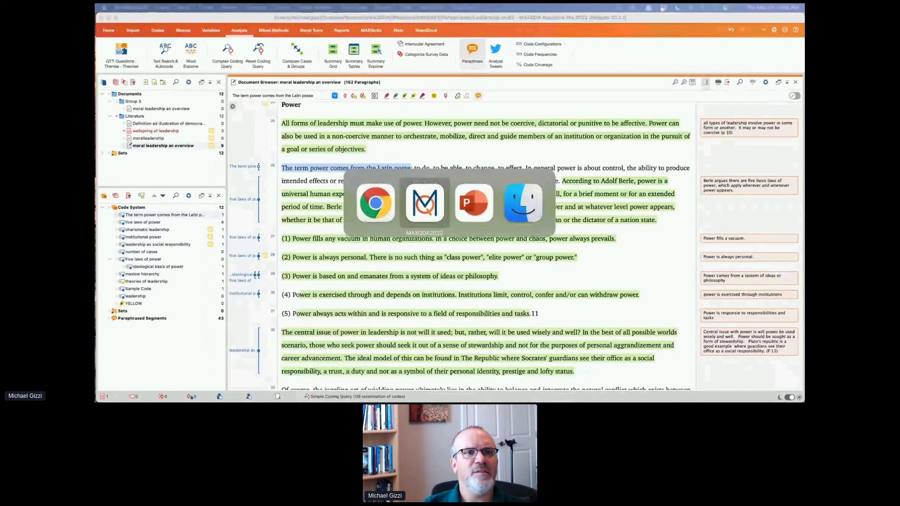
key(super+Tab)
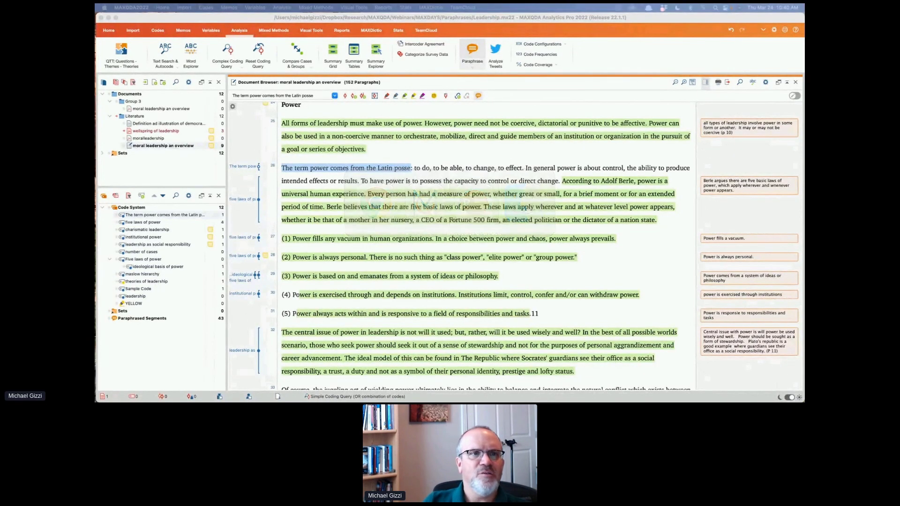
mouse_move(589, 398)
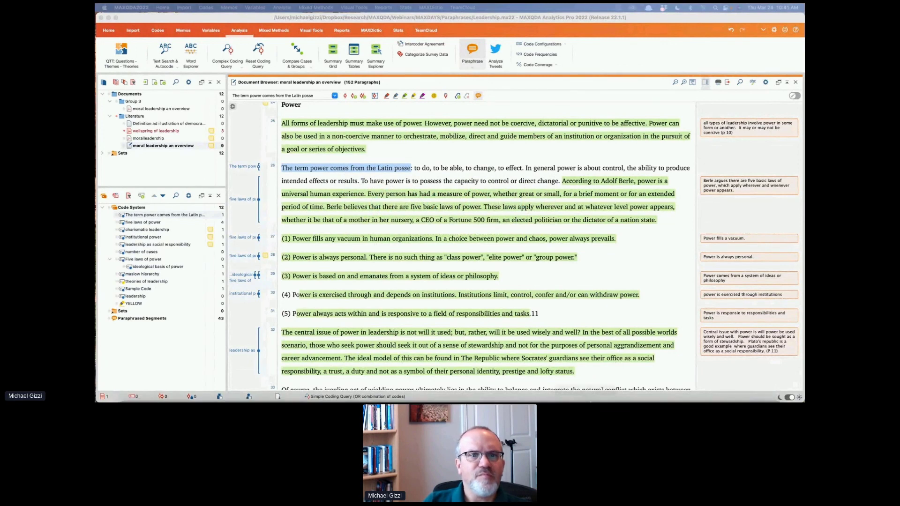
click(589, 383)
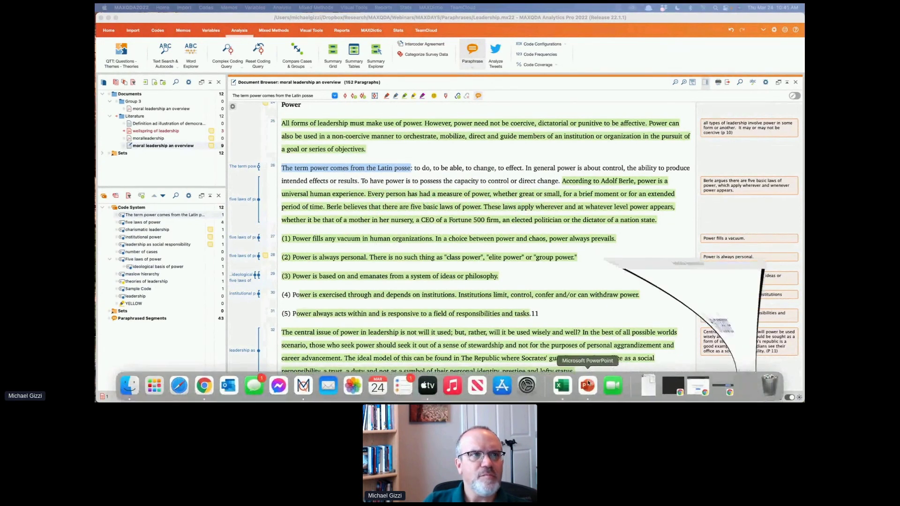